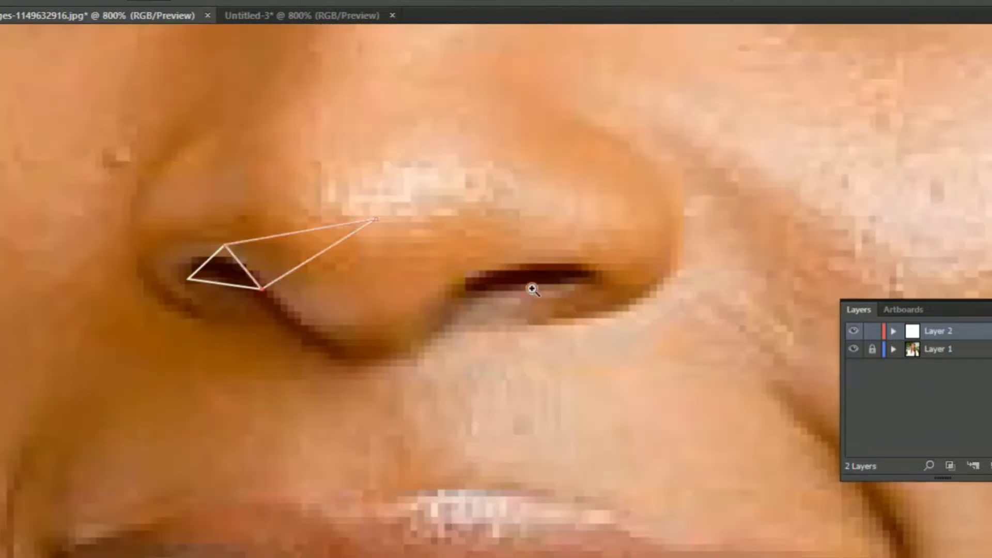
- Draw a triangle joining the left nostril's inner corner, the nose-tip highlight and the bottom edge of the tip
left_click(265, 288)
left_click(345, 348)
left_click(376, 219)
left_click(264, 288)
key("alt+e")
key("Escape")
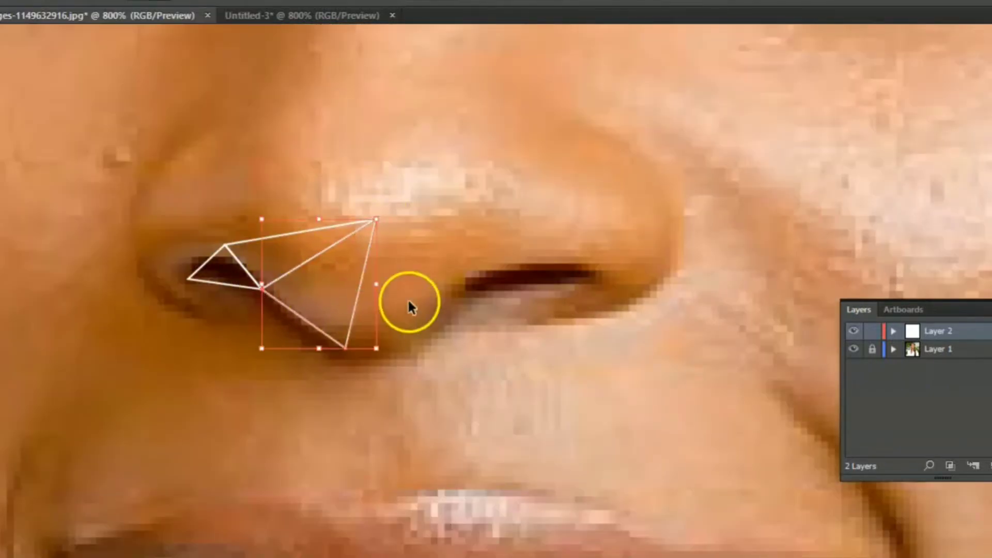
left_click(408, 298, "ctrl")
- Draw two adjoining triangles along the underside of the nose tip, reaching the right nostril's inner corner
left_click(346, 349)
left_click(384, 358)
left_click(361, 284)
left_click(345, 349)
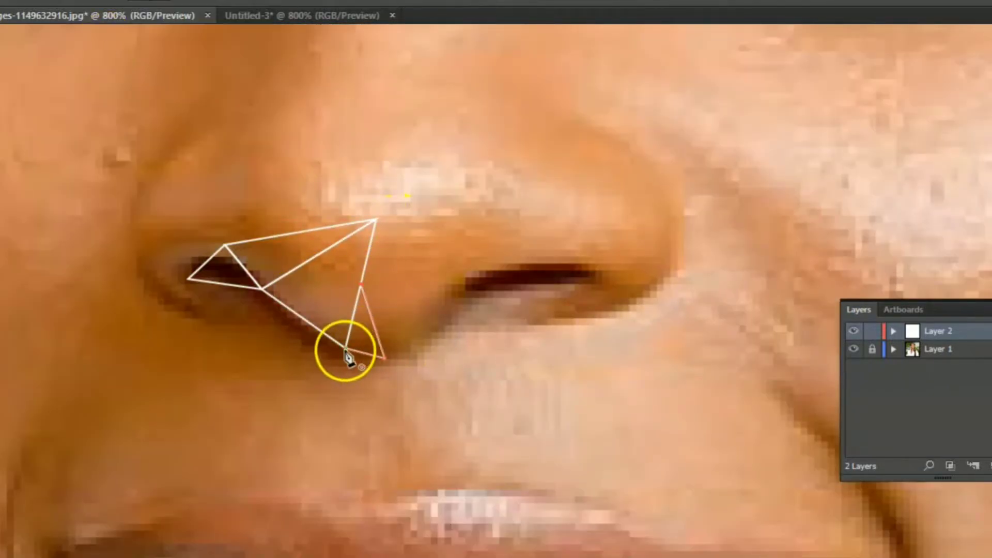
left_click(384, 358)
left_click(475, 298)
left_click(361, 285)
left_click(384, 358)
left_click(526, 365, "ctrl")
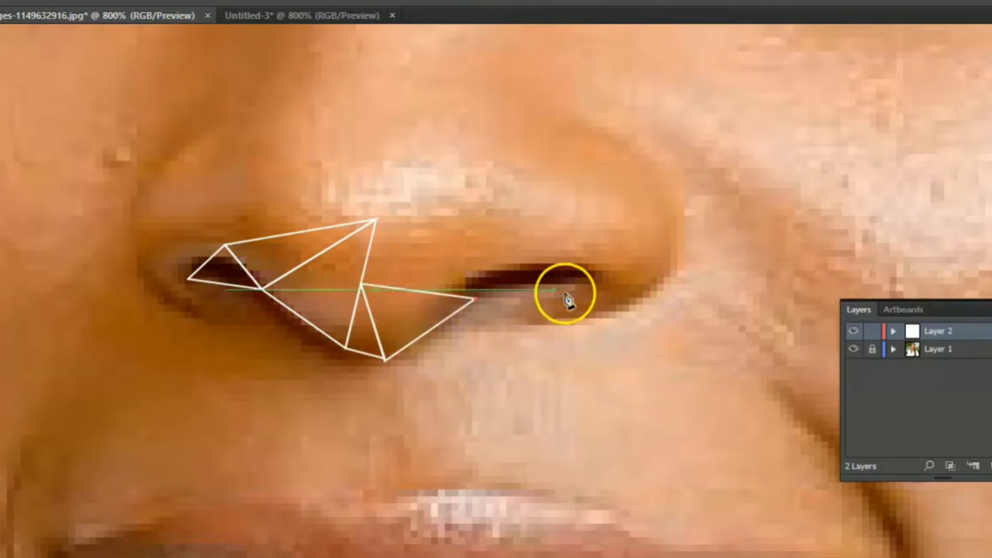
- Cover the dark opening of the right nostril with two adjoining triangles that follow its outline
left_click(508, 267)
left_click(475, 298)
left_click(511, 324, "ctrl")
left_click(475, 298)
left_click(508, 268)
left_click(517, 329, "ctrl")
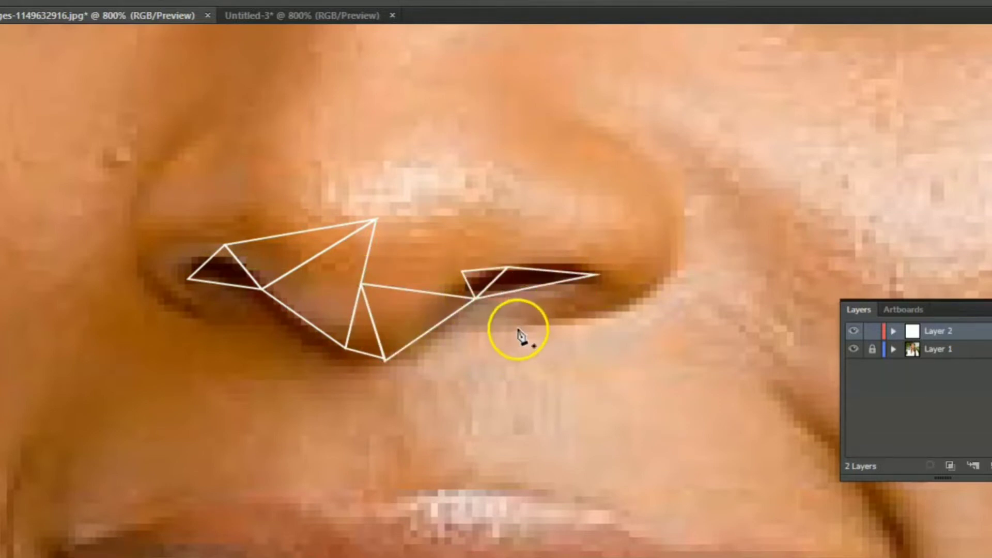
- Draw triangles over the nose tip, linking its lower centre point, the highlight peak and the right nostril's inner corner
left_click(361, 285)
left_click(476, 298)
left_click(411, 172)
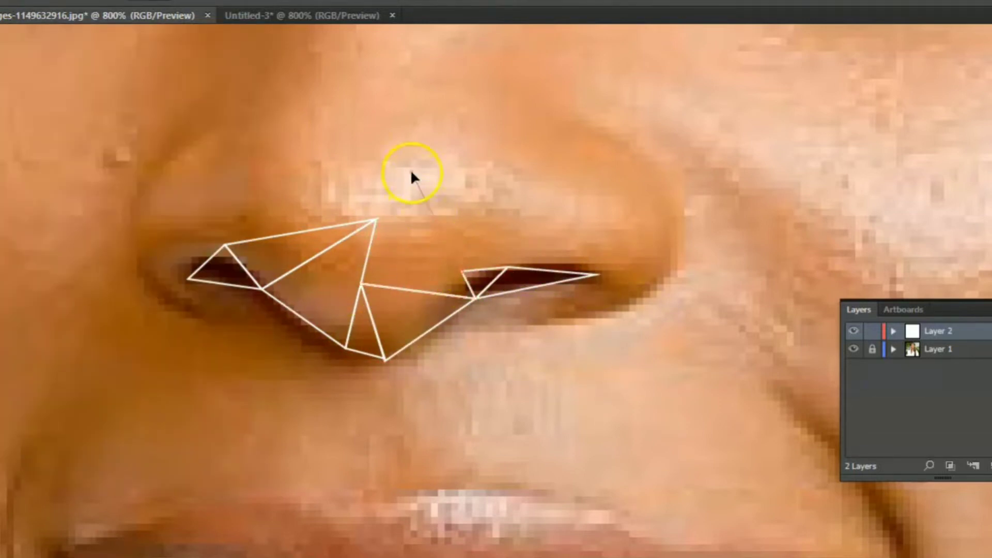
left_click(360, 284)
left_click(405, 279, "ctrl")
left_click(376, 220)
left_click(411, 172)
left_click(361, 284)
left_click(469, 186, "ctrl")
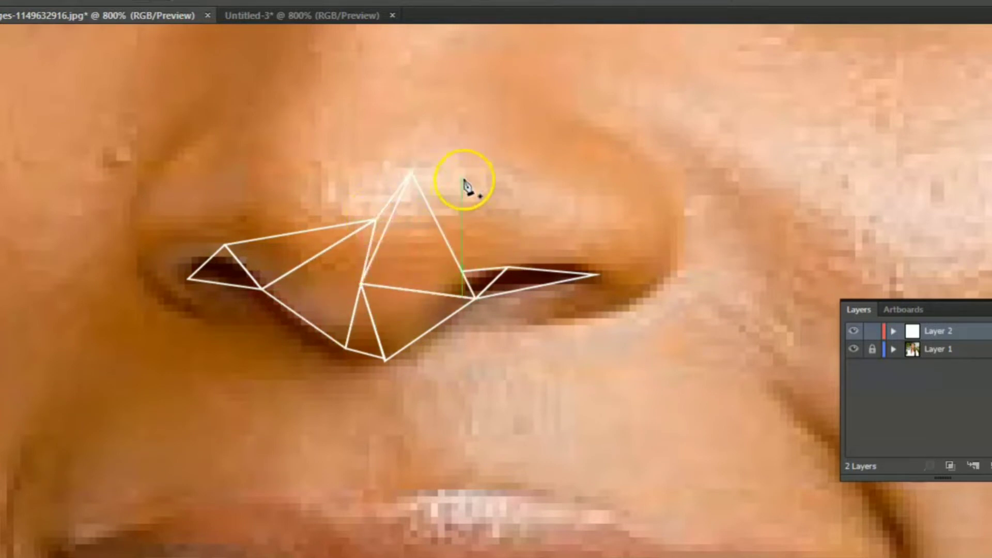
- Draw adjoining triangles above the right nostril's inner half, extending from the nose tip's sloping edge
left_click(434, 219)
left_click(527, 219)
left_click(550, 240, "ctrl")
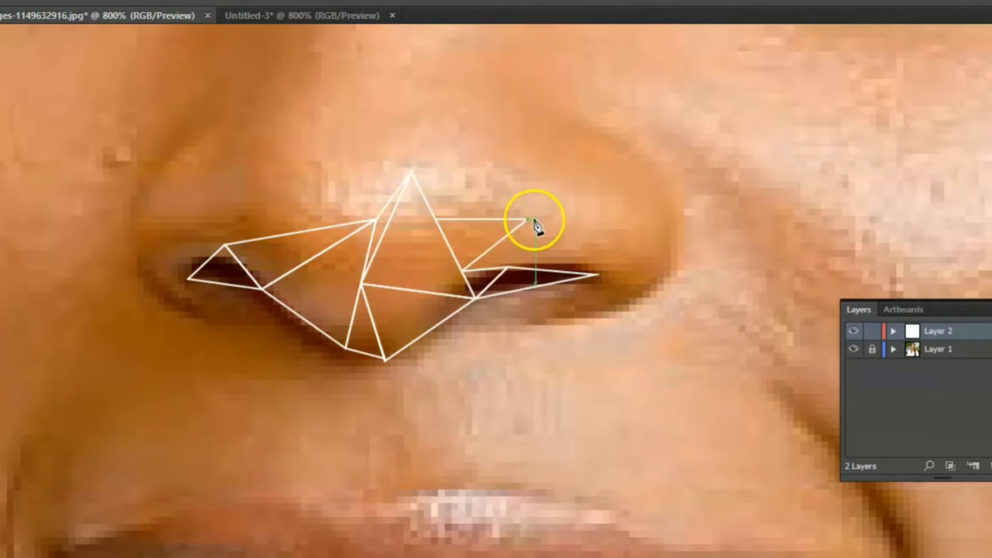
left_click(509, 267)
left_click(462, 270)
left_click(527, 219)
- Draw a triangle above the right nostril's outer half, sharing the upper point and ending at the nostril's outer corner
left_click(605, 272, "ctrl")
left_click(527, 219)
left_click(596, 274)
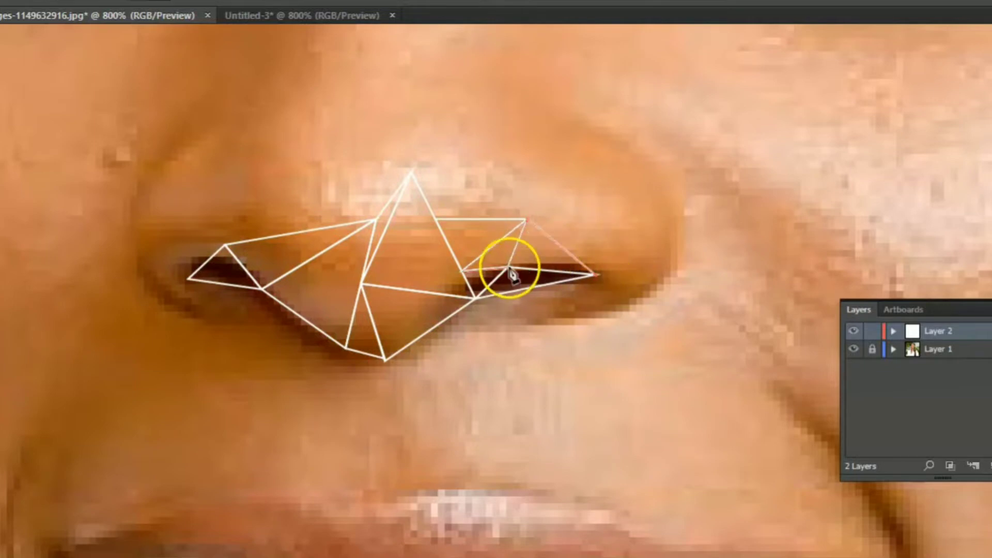
left_click(509, 267)
left_click(527, 219)
left_click(527, 219)
- Draw adjoining triangles over the right nose wing, out to its outer edge and down to its lower edge
left_click(671, 259, "ctrl")
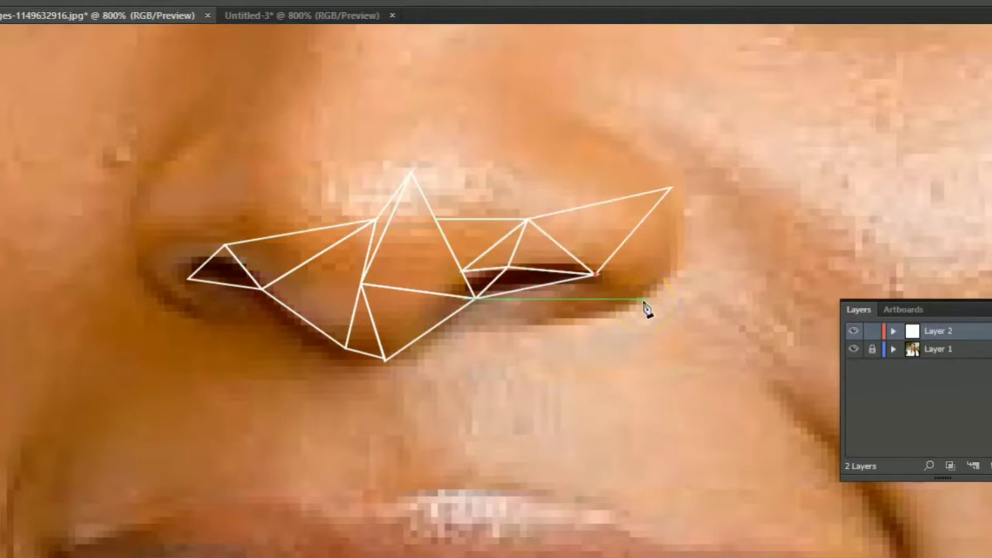
left_click(671, 188)
left_click(597, 275)
left_click(768, 263, "ctrl")
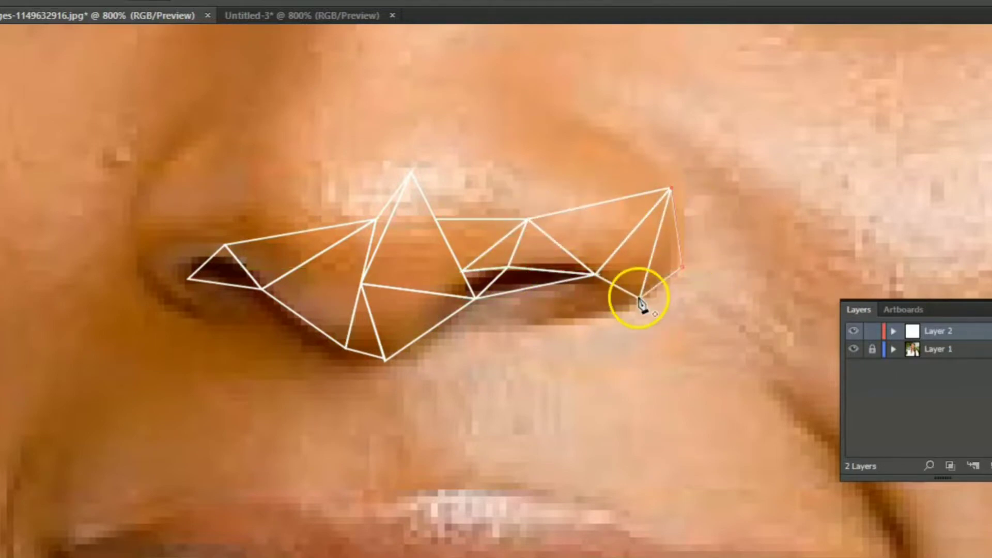
left_click(640, 298)
- Fill the area beneath the right nostril with two triangles following the lower rim of the nose wing
left_click(568, 304, "ctrl")
left_click(535, 323)
left_click(595, 274)
left_click(508, 293)
left_click(601, 352, "ctrl")
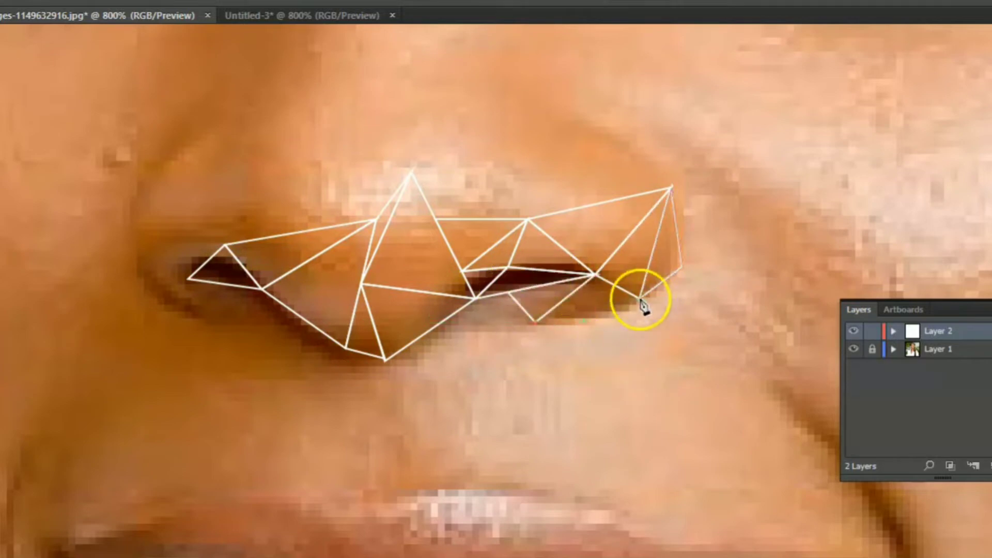
left_click(640, 299)
left_click(595, 274)
left_click(535, 323)
left_click(640, 298)
- Draw a triangle beneath the left nostril, sharing the nostril's lower edge
left_click(188, 279)
left_click(221, 321)
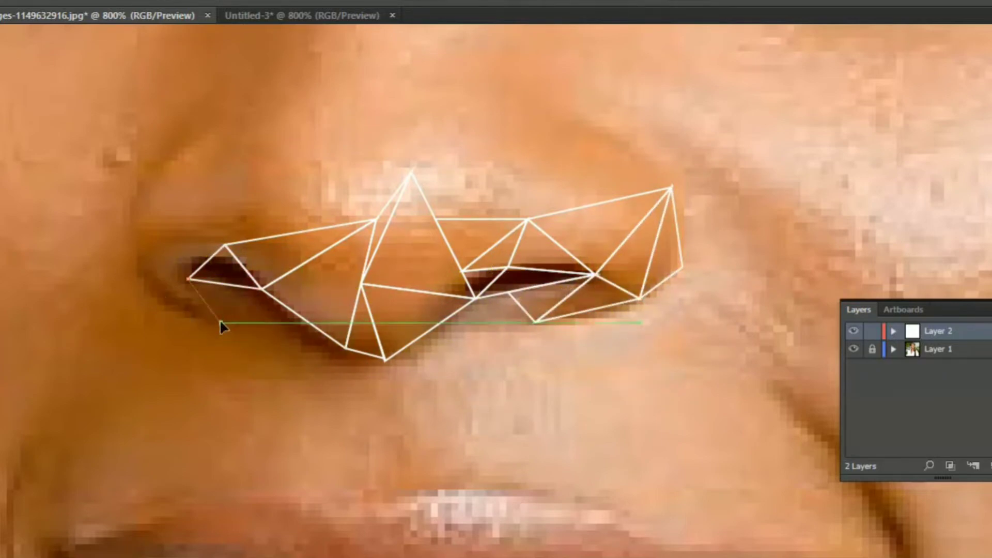
left_click(262, 288)
left_click(188, 279)
left_click(275, 377, "ctrl")
left_click(221, 321)
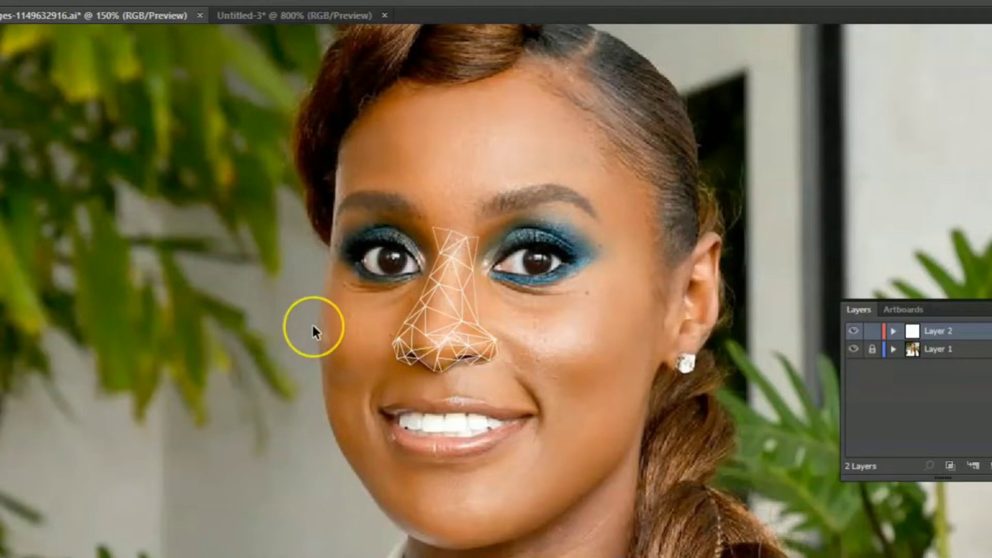
- Switch the artwork to Outline view and examine the mesh around the right nose wing for gaps and overlaps
key("ctrl+y")
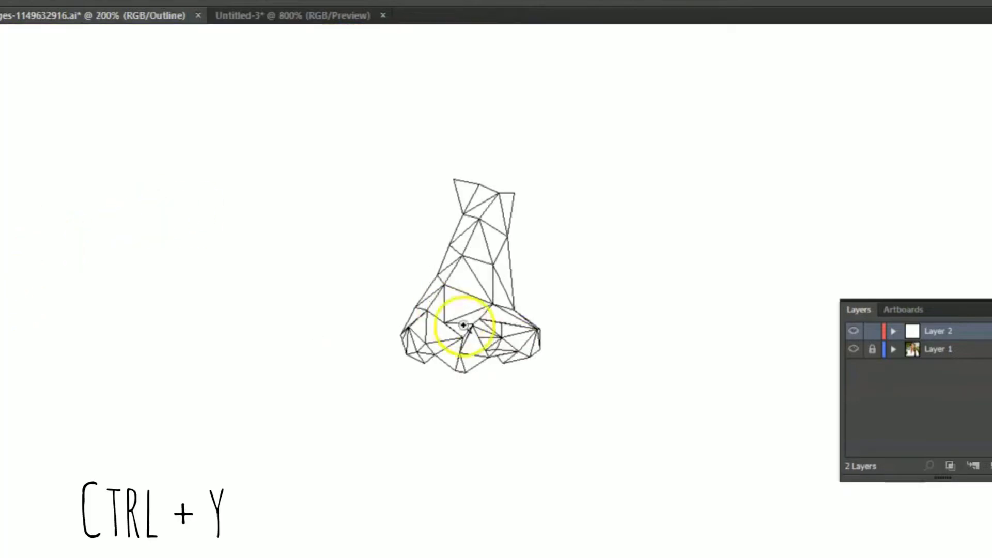
left_click(529, 356)
left_click(431, 241)
left_click(599, 351)
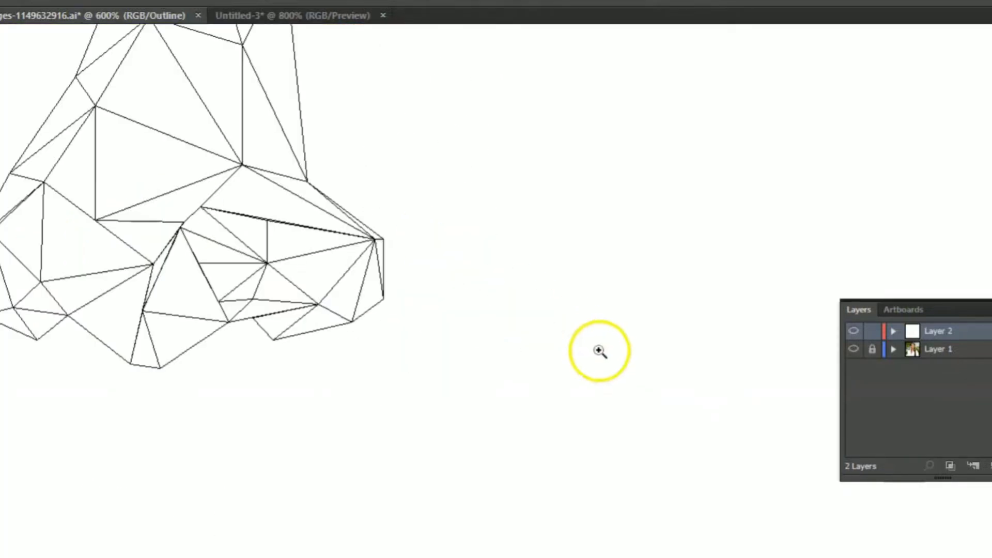
left_click(405, 238)
left_click(442, 314)
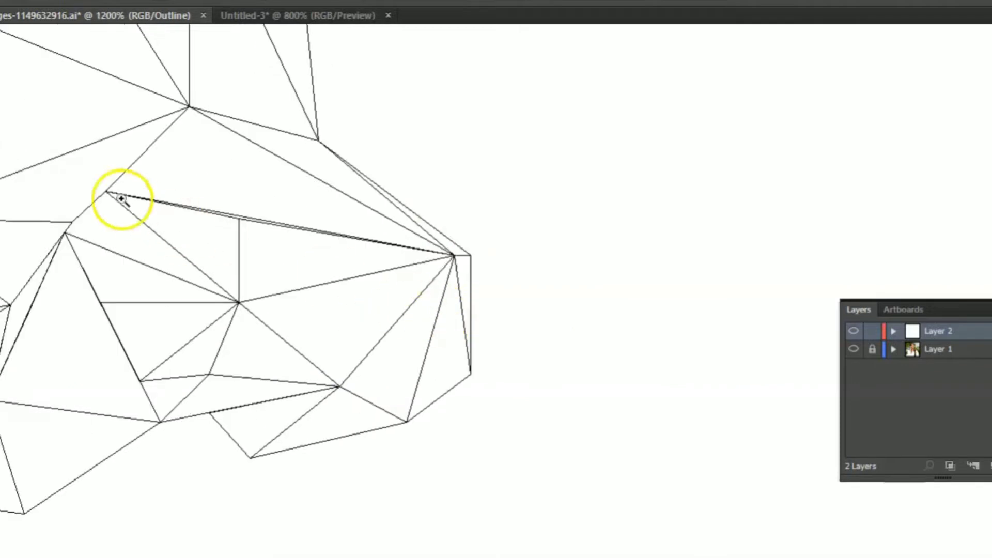
left_click(253, 283)
left_click(619, 313)
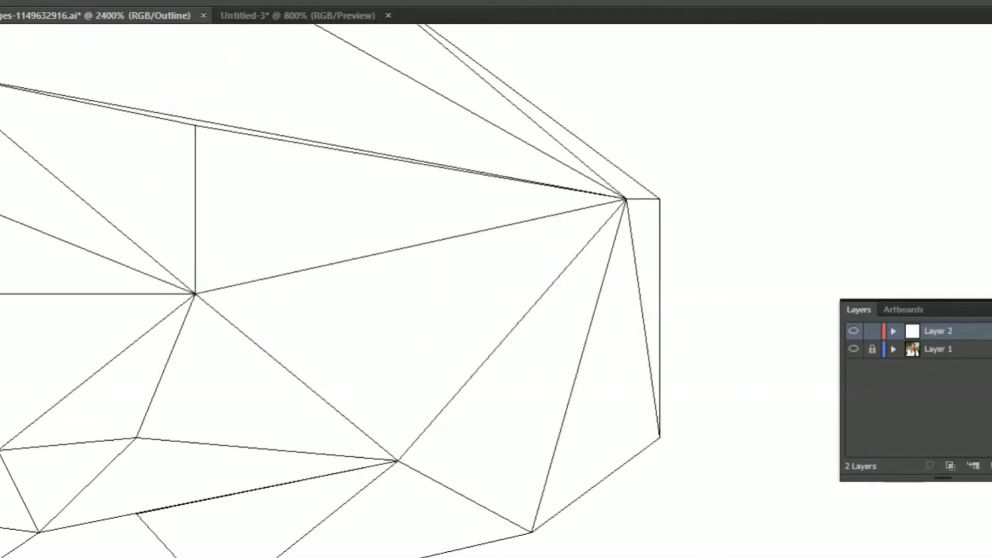
- Shift the shape bordering the long edge above the right nostril down to meet the neighbouring triangle's anchor point
left_click(192, 124)
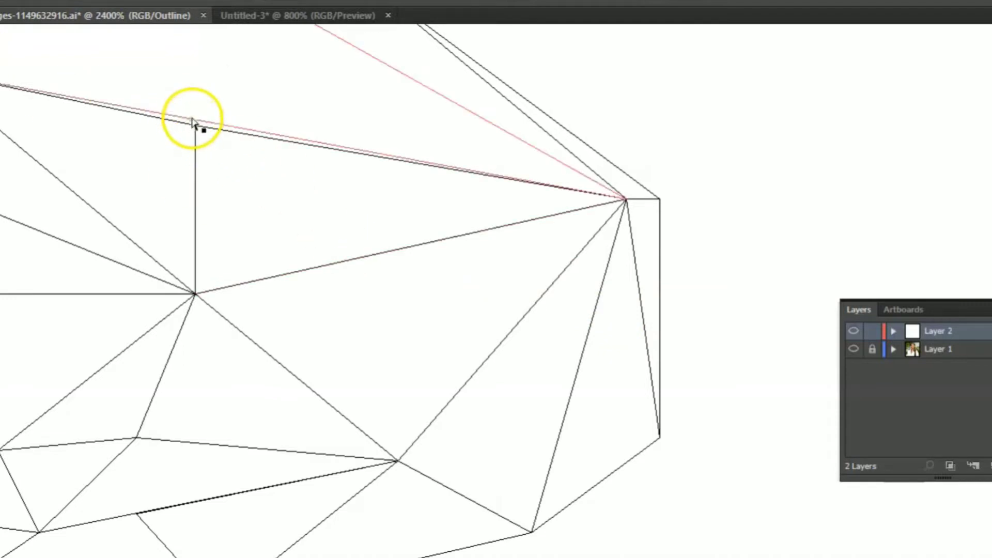
left_click(194, 127, "shift")
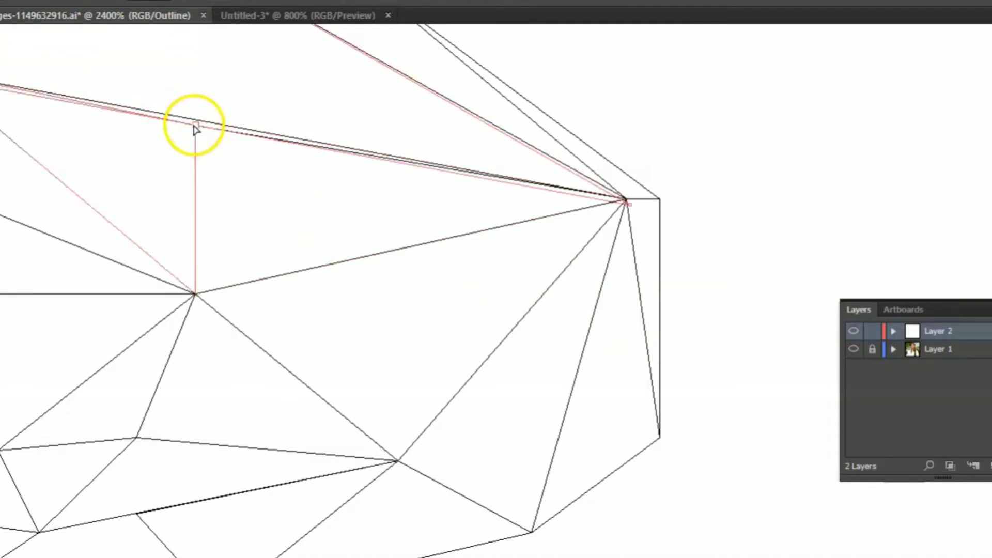
left_click(349, 92)
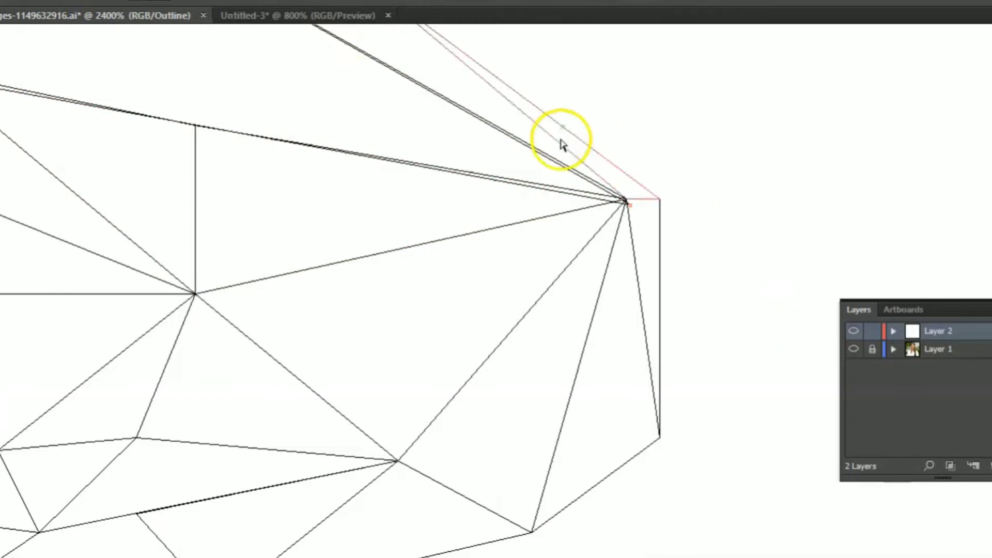
- Average the cluster of anchor points at the outer corner of the right nose wing
left_click_drag(625, 197, 649, 221)
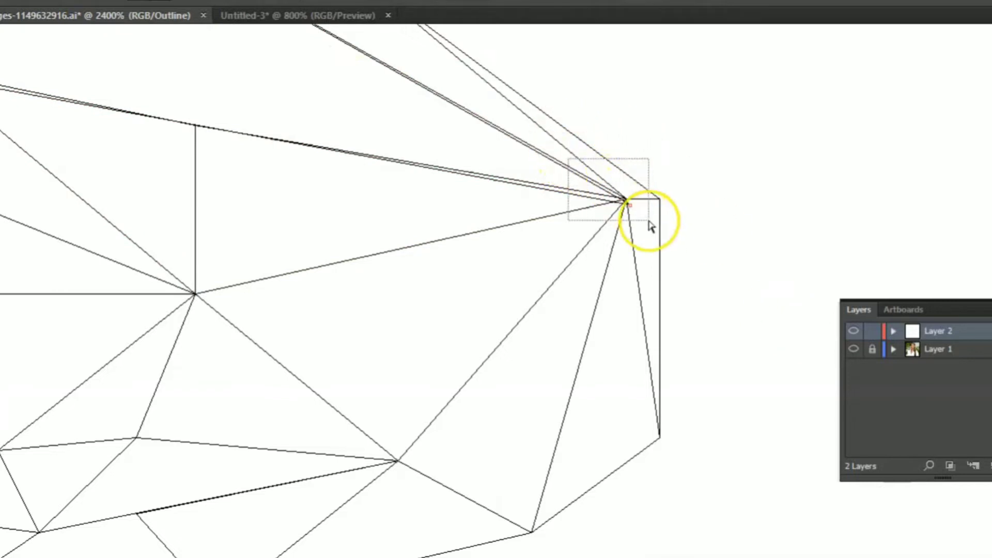
left_click(22, 1)
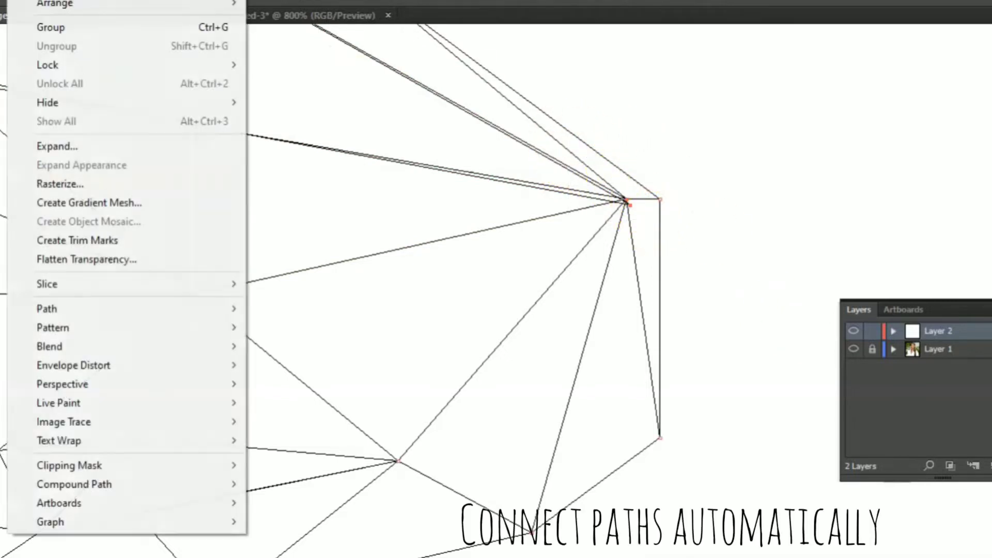
mouse_move(221, 305)
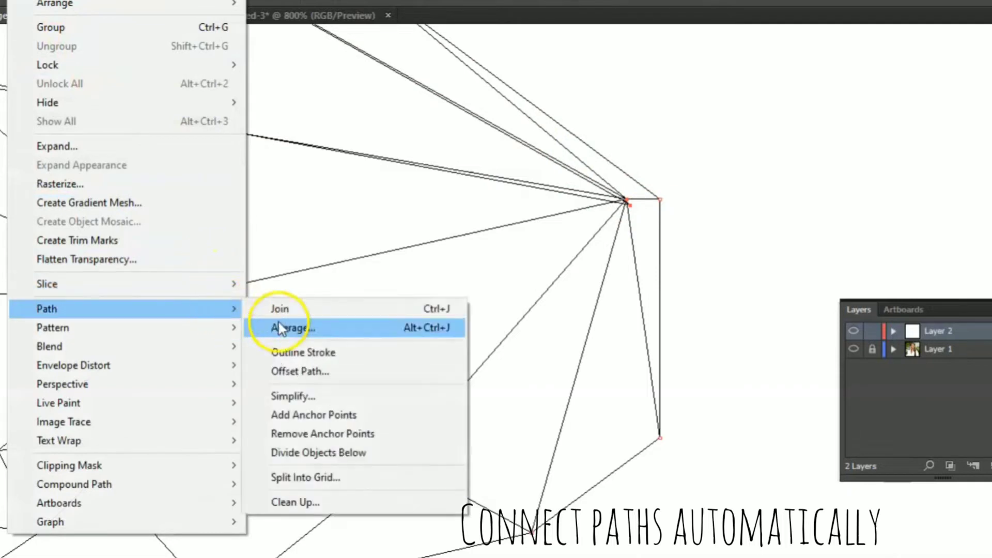
left_click(310, 327)
left_click(437, 330)
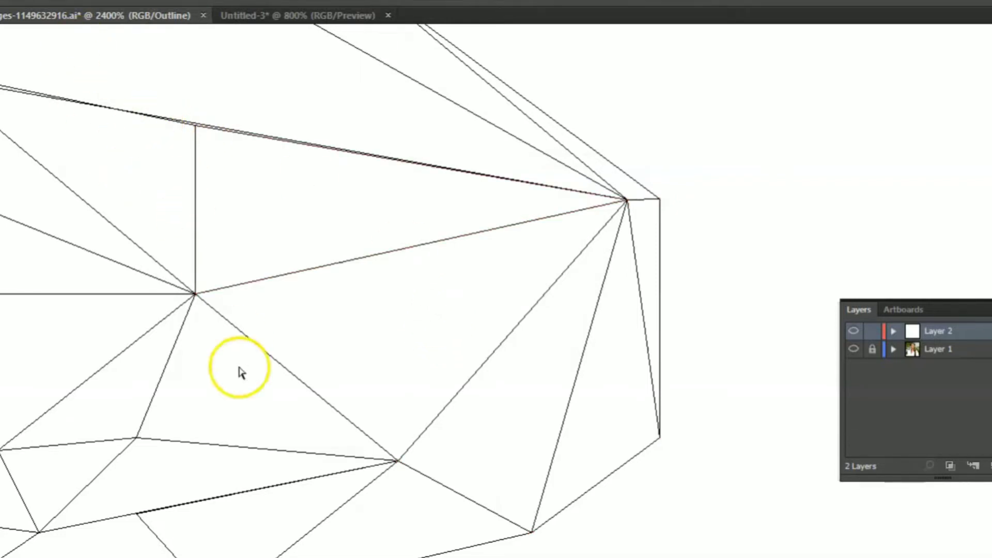
- Average the mismatched anchor points at the long edge's inner end on both axes, and add an anchor point along that edge
scroll(277, 552, "left", 5)
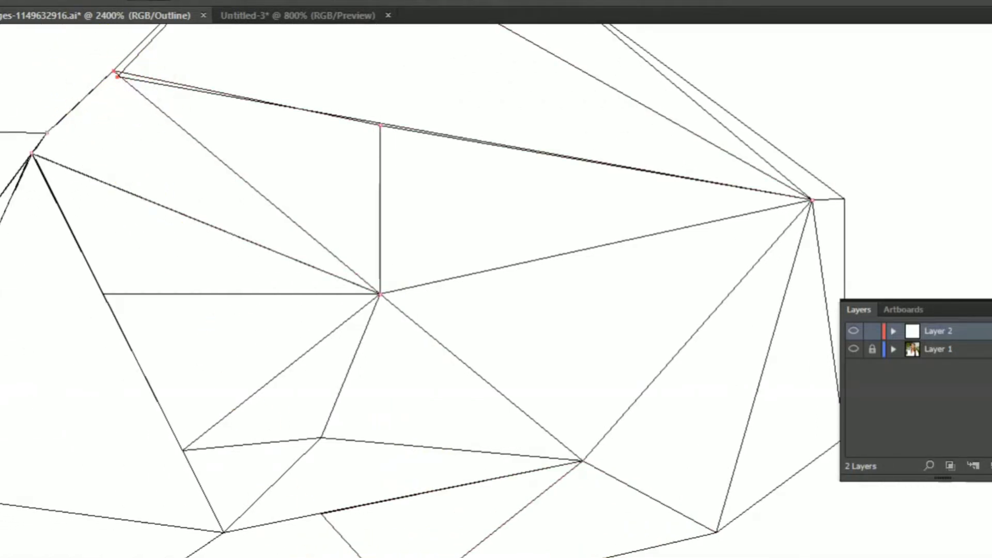
left_click(26, 0)
mouse_move(117, 309)
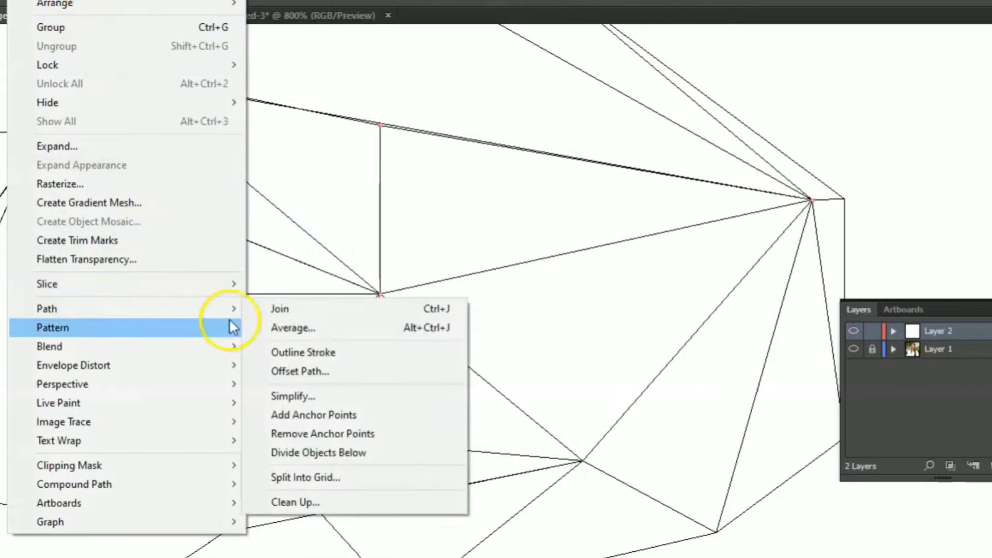
left_click(305, 330)
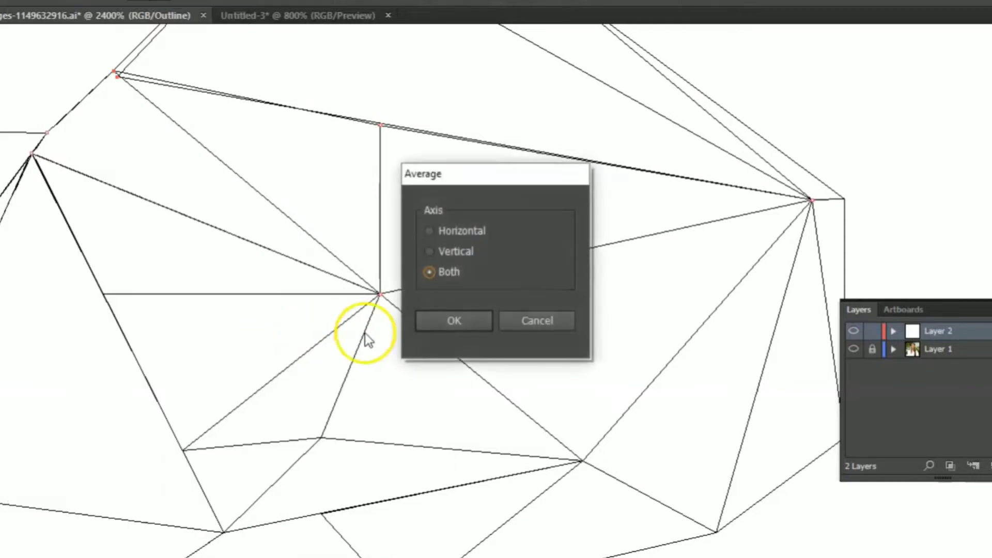
left_click(439, 329)
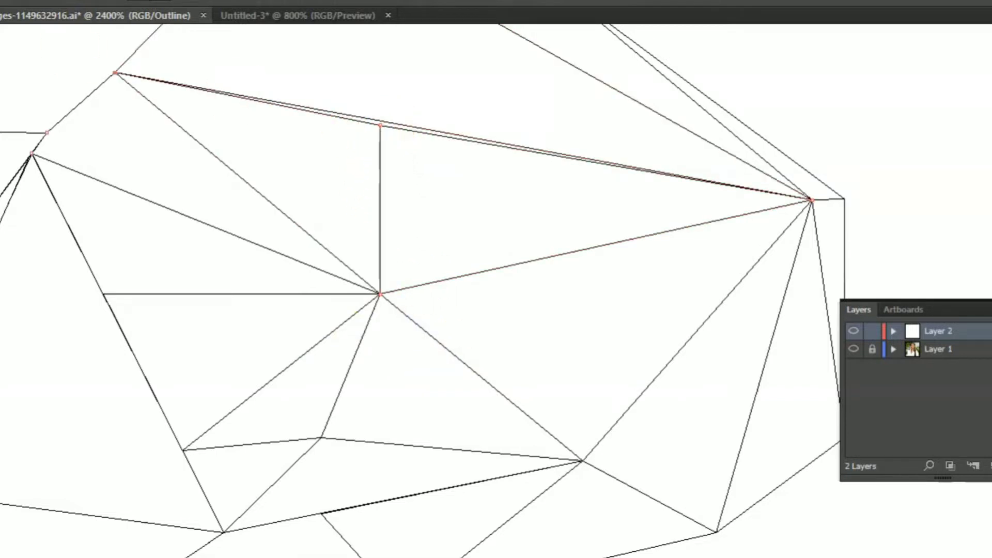
left_click(22, 106)
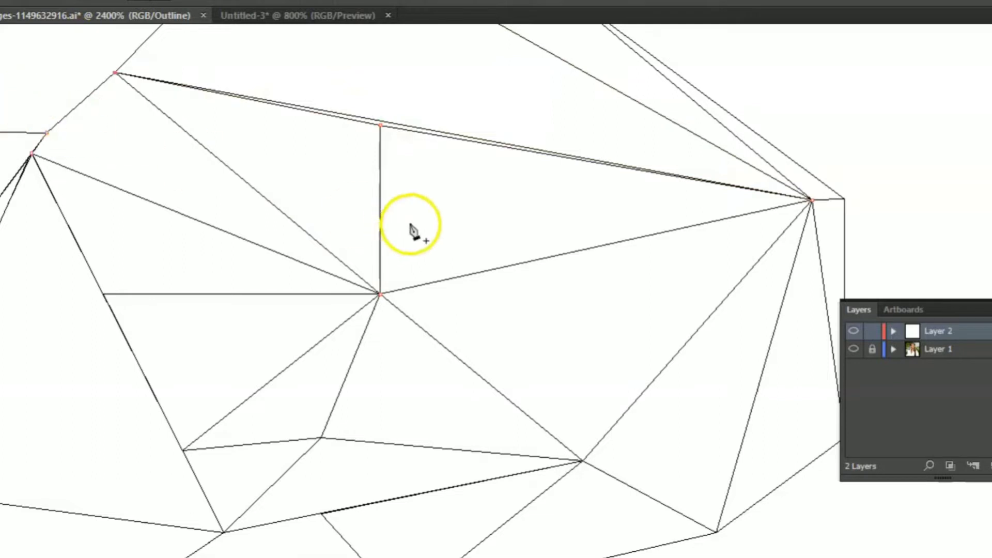
left_click(380, 123)
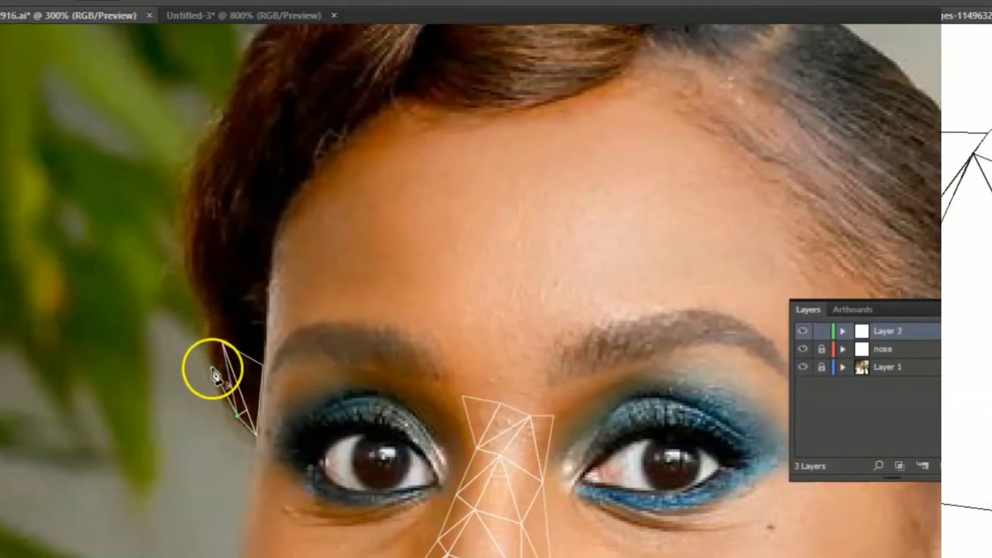
- On Layer 3, draw a narrow triangle along the outer edge of the hair beside the left eyebrow
left_click(223, 343)
left_click(213, 367)
left_click(206, 310)
left_click(223, 343)
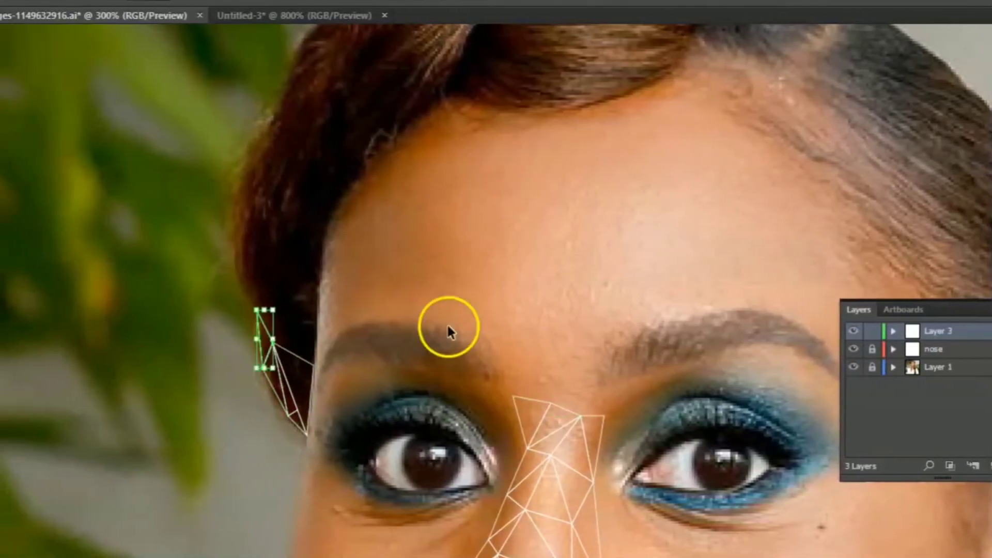
- Draw adjoining triangles across the hair strip, from its outer edge to the face contour beside the left eyebrow
left_click(399, 330, "ctrl")
left_click(206, 310)
left_click(264, 364)
left_click(223, 343)
left_click(319, 282)
left_click(256, 310)
left_click(314, 364)
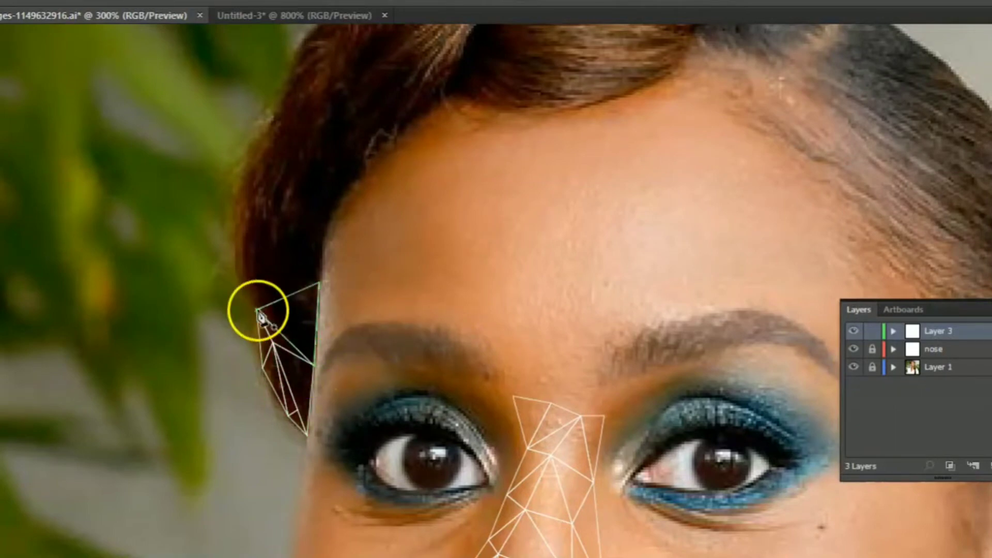
- Extend the hair mesh upward with two triangles between the hair's outer edge and the temple
left_click(256, 310)
left_click(280, 237)
left_click(318, 282)
left_click(257, 310)
left_click(257, 310)
left_click(243, 242)
left_click(279, 236)
left_click(257, 310)
- Add a triangle against the forehead contour, sharing the previous hair triangle's upper and inner points
left_click(462, 239, "ctrl")
left_click(280, 236)
left_click(326, 228)
left_click(319, 282)
left_click(280, 236)
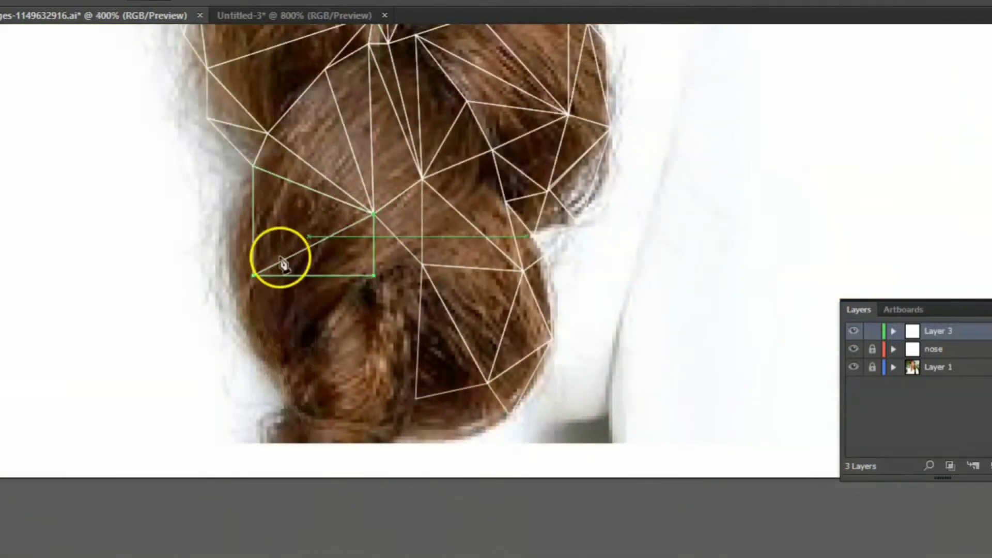
- Draw a triangle in the middle of the lowest hair curl, bridging the existing upper and inner mesh points
left_click(373, 213)
left_click(374, 276)
left_click(422, 265)
- Fill the lower-left part of the lowest hair curl with adjoining triangles down to its bottom edge
left_click(295, 362)
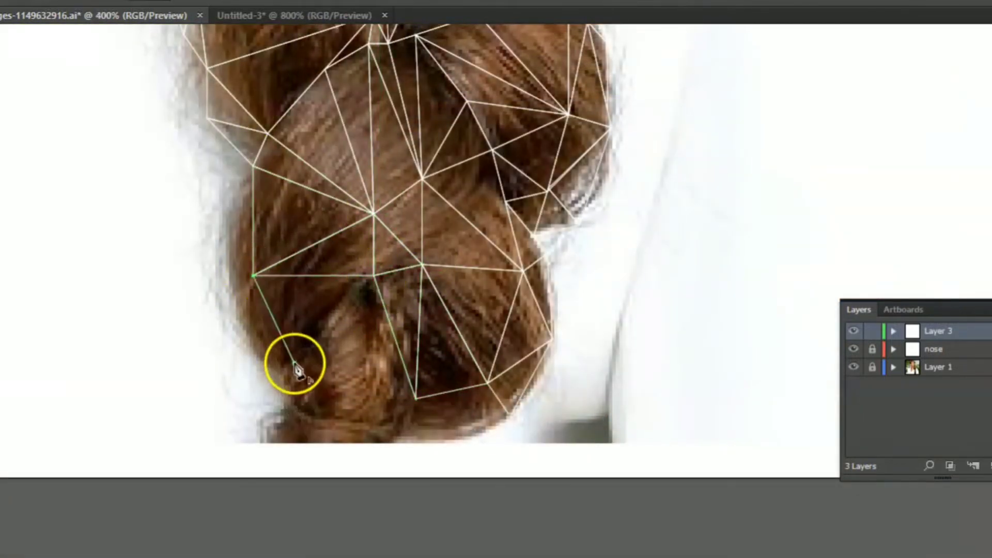
left_click(374, 275)
left_click(253, 275)
left_click(416, 398)
left_click(294, 362)
left_click(253, 275)
- Draw a triangle over the wispy outer edge of the hair beside the lowest curl
left_click(253, 165)
left_click(229, 236)
left_click(254, 165)
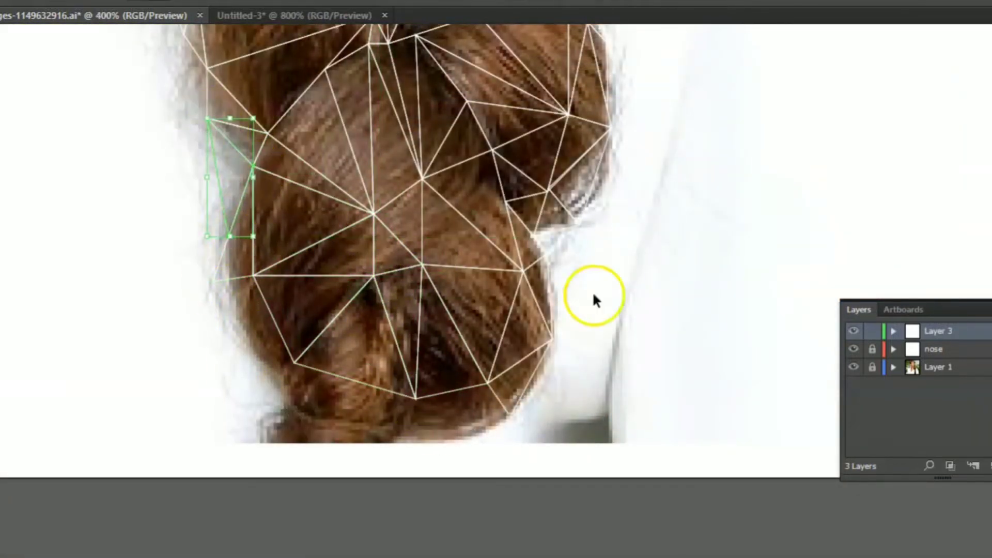
- Add a triangle over the wispy lower-left edge of the lowest hair curl, beside the existing mesh
left_click(593, 296, "ctrl")
left_click(294, 363)
left_click(408, 354, "ctrl")
left_click(213, 282)
left_click(268, 363)
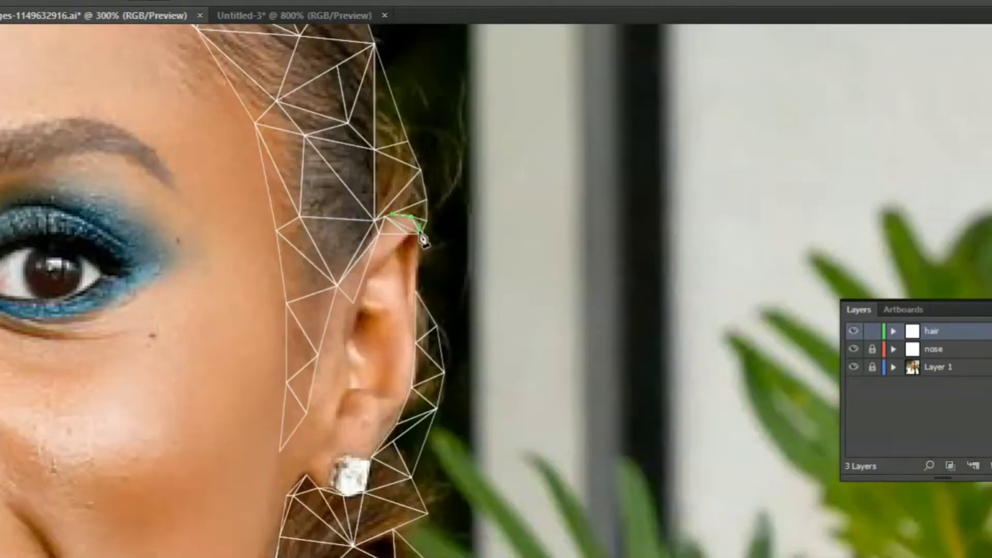
- Cover the top of the ear and its upper outer rim with narrow triangles joined to the hair mesh
left_click(388, 217)
left_click(393, 255)
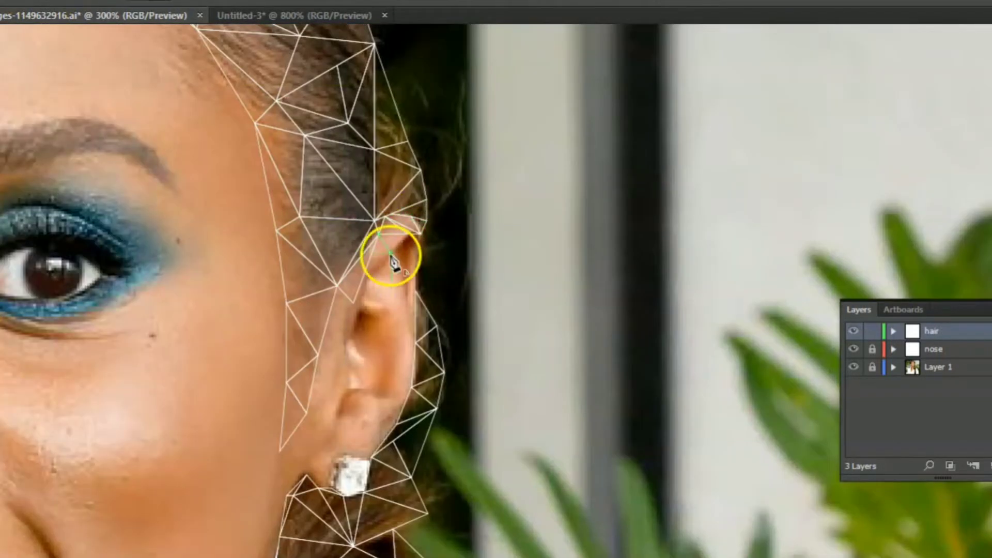
left_click(423, 237)
left_click(420, 234)
left_click(416, 292)
left_click(503, 283, "ctrl")
left_click(413, 257)
left_click(403, 298)
left_click(456, 296, "ctrl")
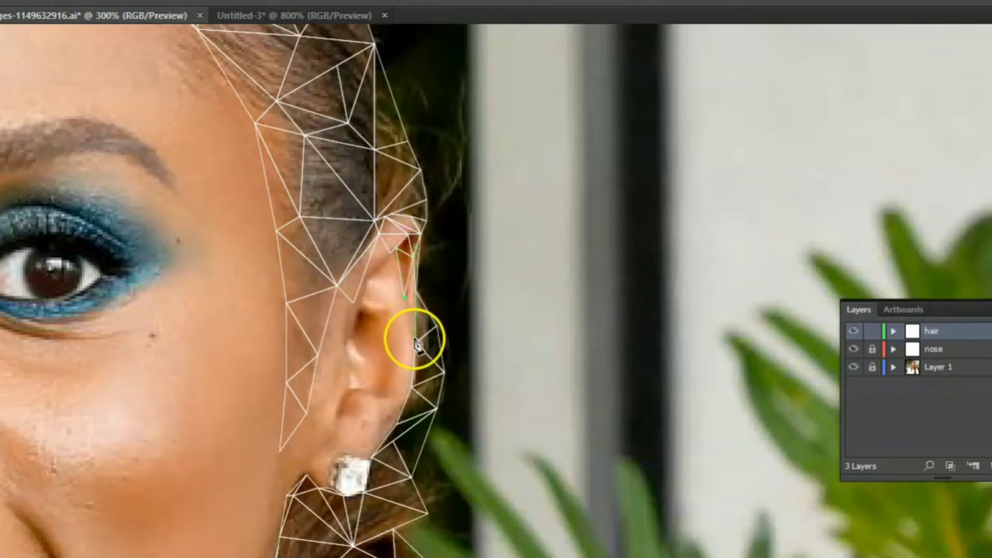
- Continue the ear triangles down the middle of the outer rim and into the upper inner fold
left_click(404, 298)
left_click(390, 332)
left_click(414, 342)
left_click(411, 388)
left_click(442, 303, "ctrl")
left_click(397, 249)
left_click(353, 302)
left_click(391, 333)
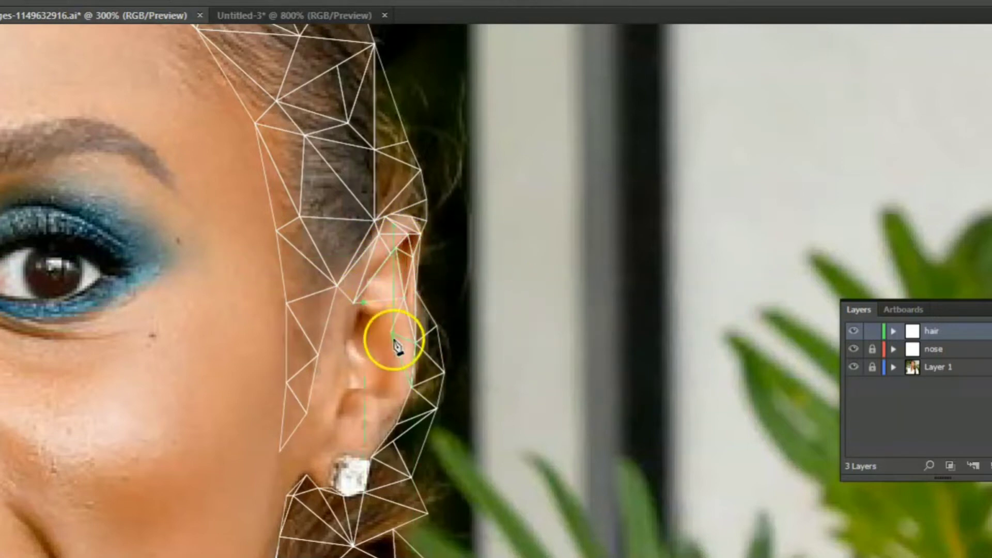
- Triangulate the ear opening from its front fold to the hairline, and the lower outer rim above the lobe
left_click(353, 302)
left_click(318, 354)
left_click(336, 285)
left_click(357, 332, "ctrl")
left_click(408, 357, "ctrl")
left_click(412, 387)
left_click(384, 378)
left_click(397, 423)
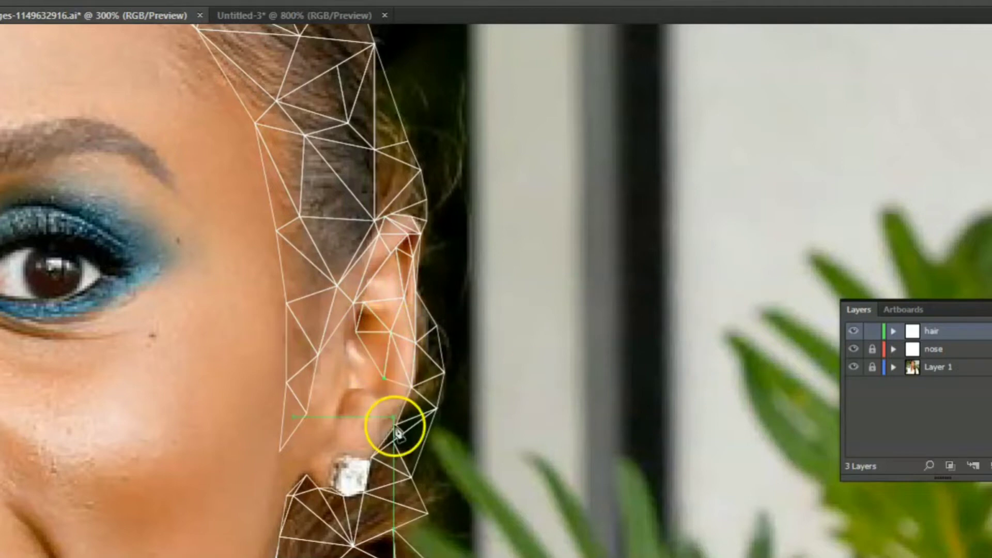
- Draw triangles over the front of the ear, linking the ear opening with the hairline mesh beside the cheek
left_click(389, 381, "ctrl")
left_click(318, 355)
left_click(356, 331)
left_click(343, 388)
left_click(307, 413)
left_click(280, 451)
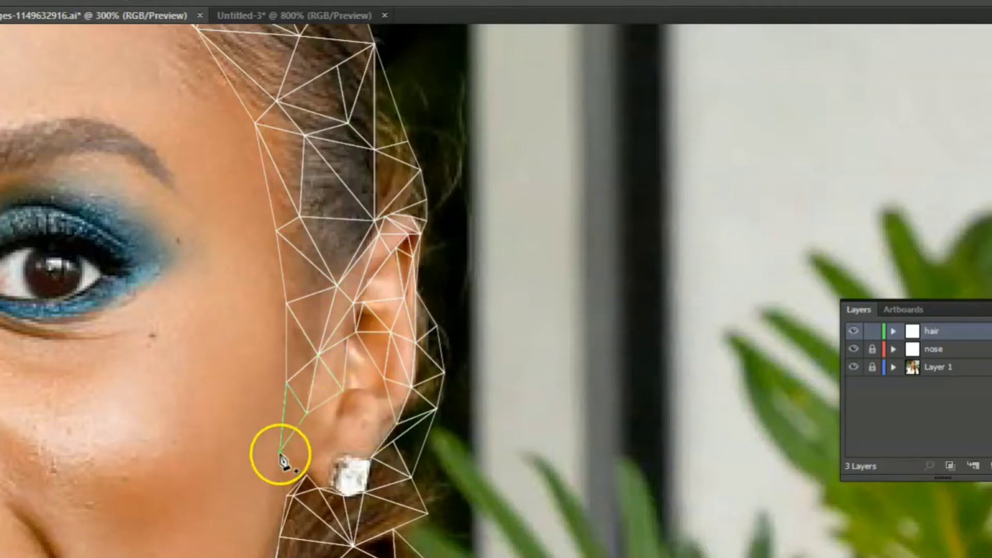
left_click(307, 474)
left_click(334, 440)
left_click(343, 390)
- Fill the lower ear opening and the earlobe with triangles down to the earring
left_click(556, 412, "ctrl")
left_click(376, 365)
left_click(364, 388)
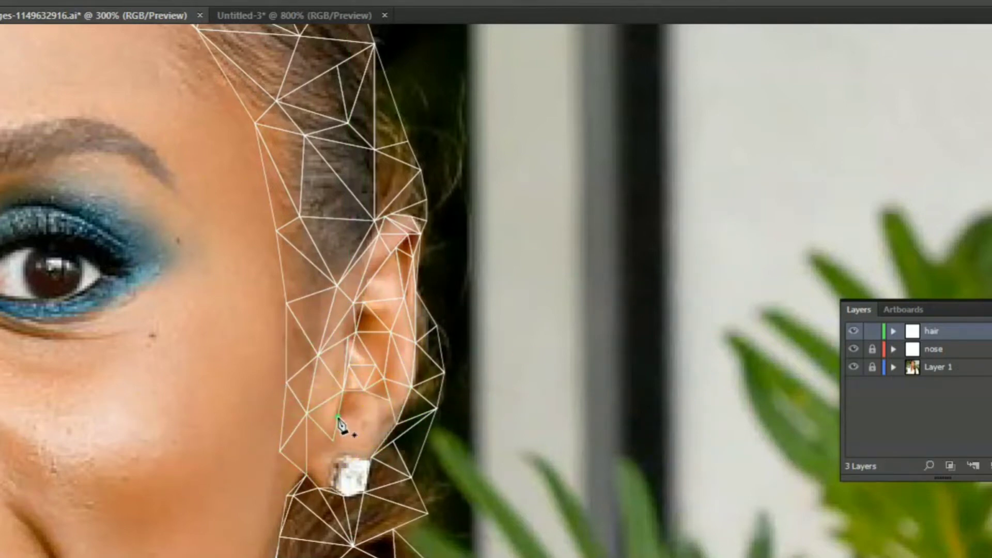
left_click(371, 453)
left_click(334, 443)
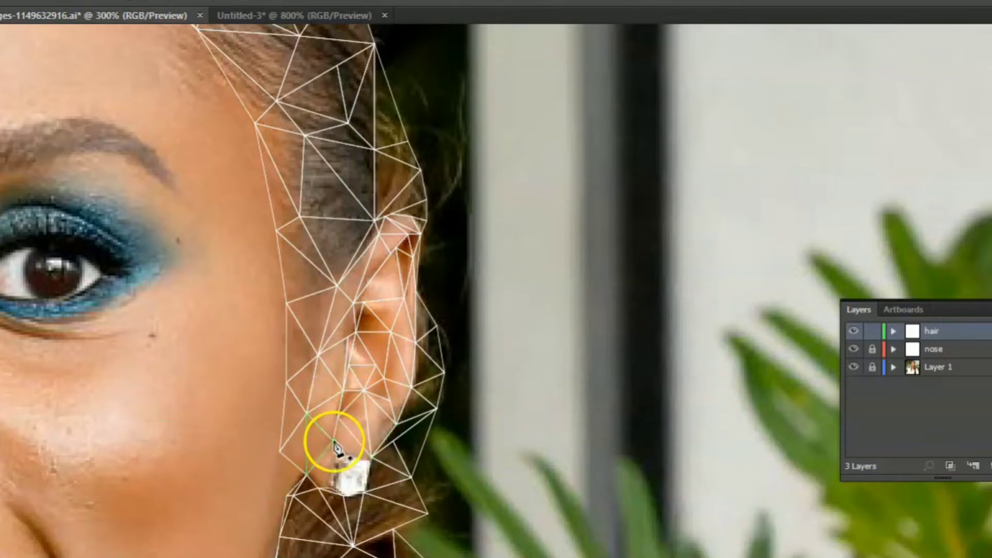
left_click(370, 455)
left_click(333, 486)
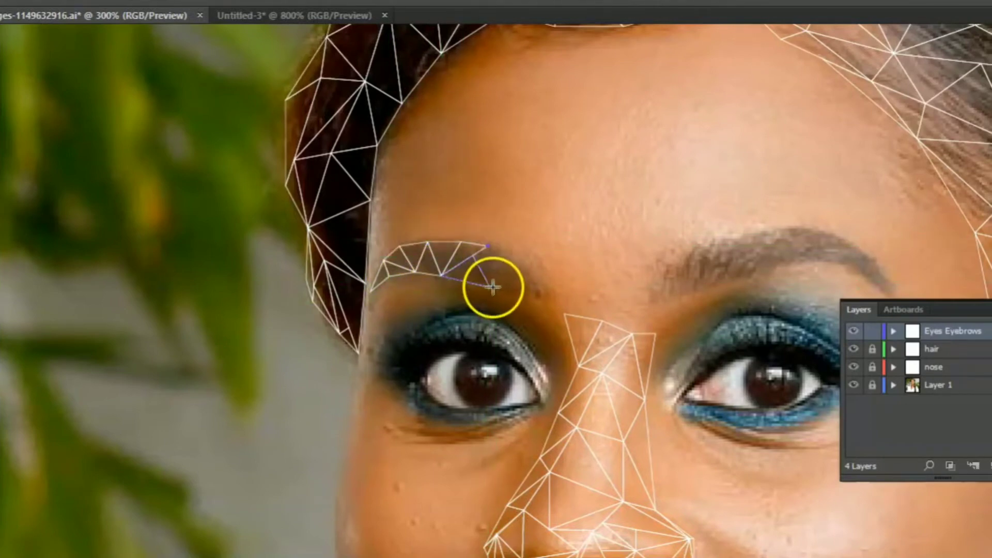
- Extend the Eyes Eyebrows triangles through the inner end of the left eyebrow and onto the right eyebrow
left_click(536, 295)
left_click(677, 295)
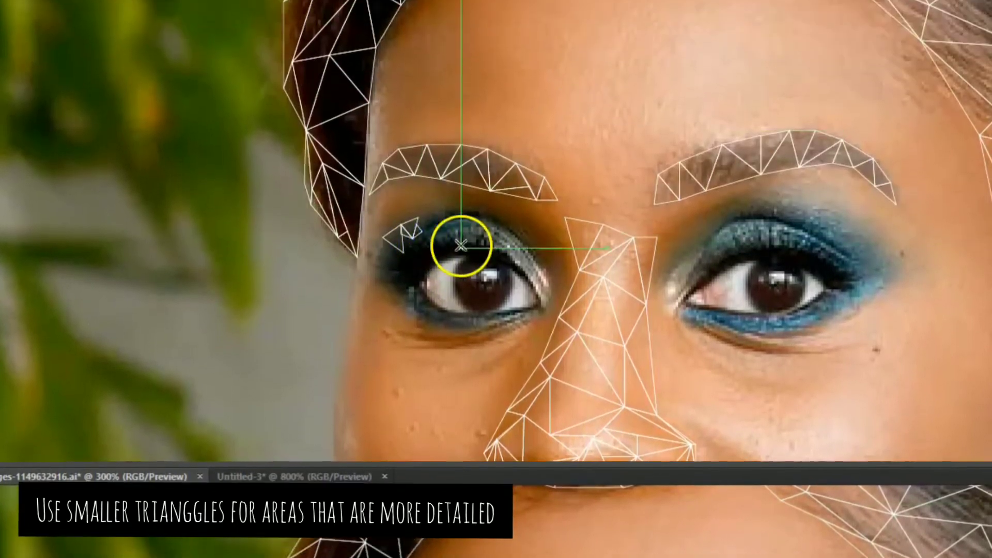
- Trace small triangles along the upper edge of the left eye's eyeshadow, working toward its middle
left_click(419, 218)
left_click(427, 224)
left_click(422, 232)
left_click(419, 218)
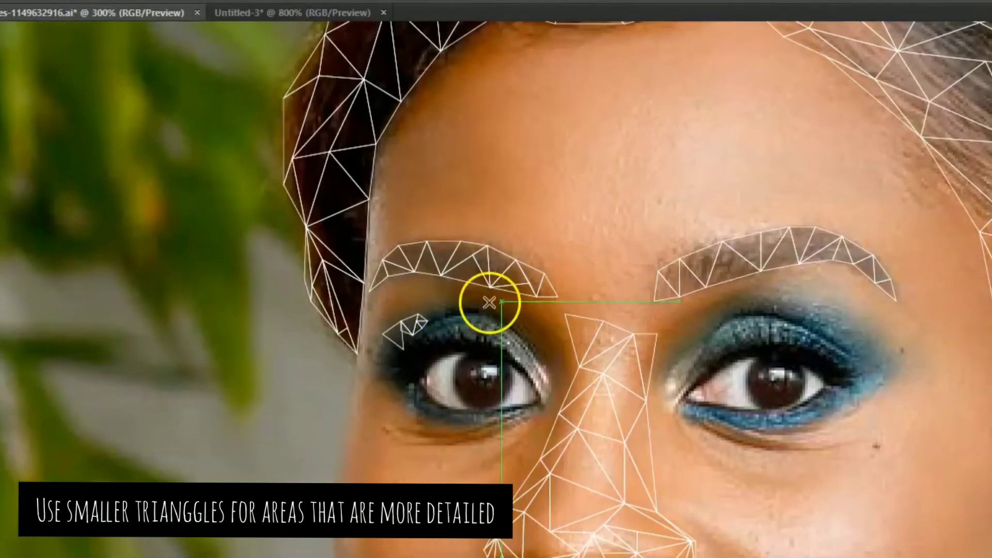
left_click(427, 224)
left_click(441, 220)
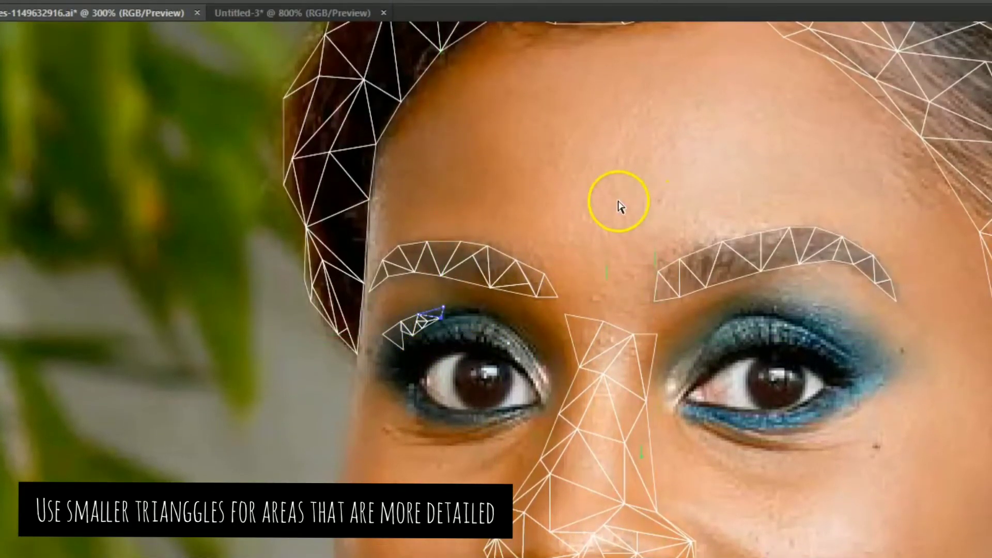
left_click(518, 209)
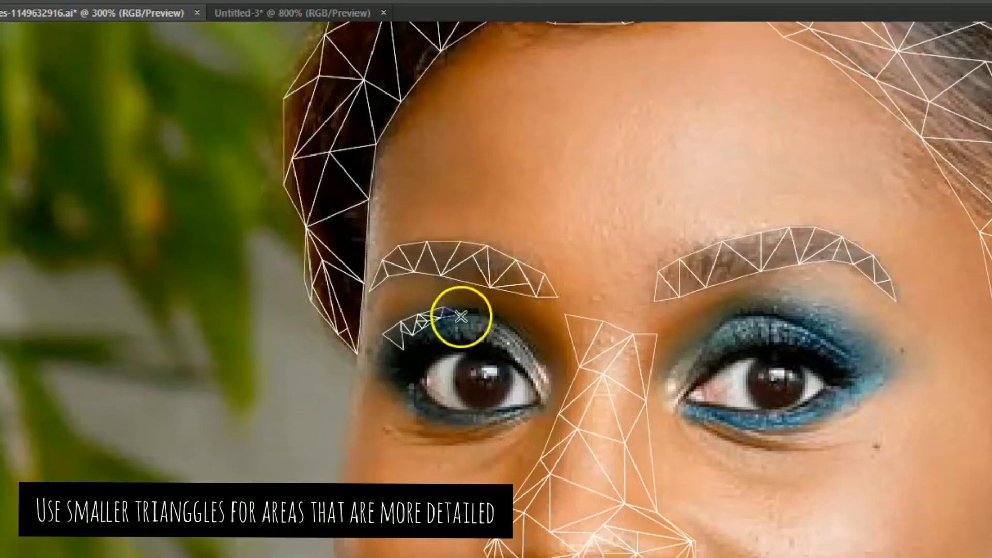
left_click(443, 308)
left_click(460, 314)
- Fill the outer part of the left eye's eyeshadow with small triangles below the upper-edge row
left_click(378, 350)
left_click(398, 346)
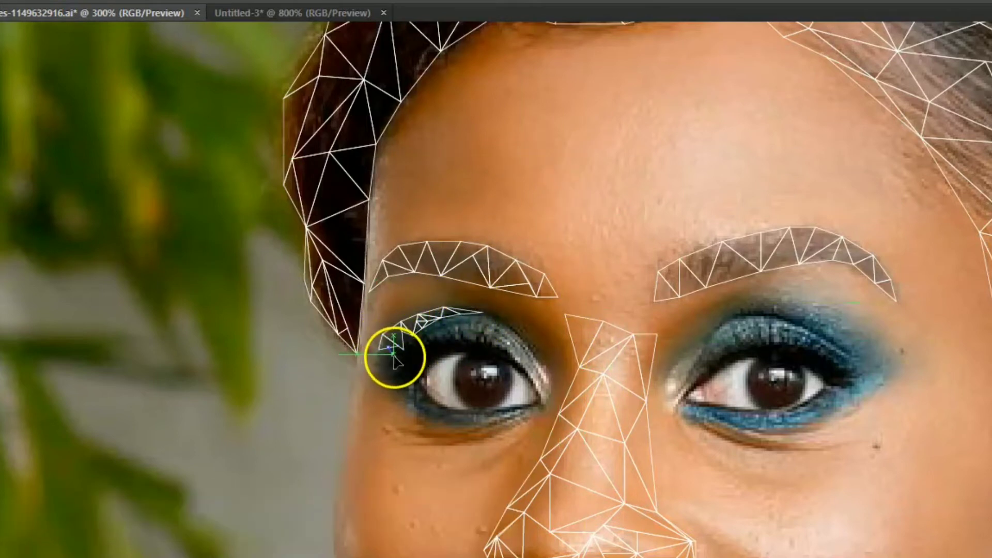
left_click(456, 368, "ctrl")
left_click(403, 342)
left_click(412, 335)
left_click(413, 349)
left_click(403, 342)
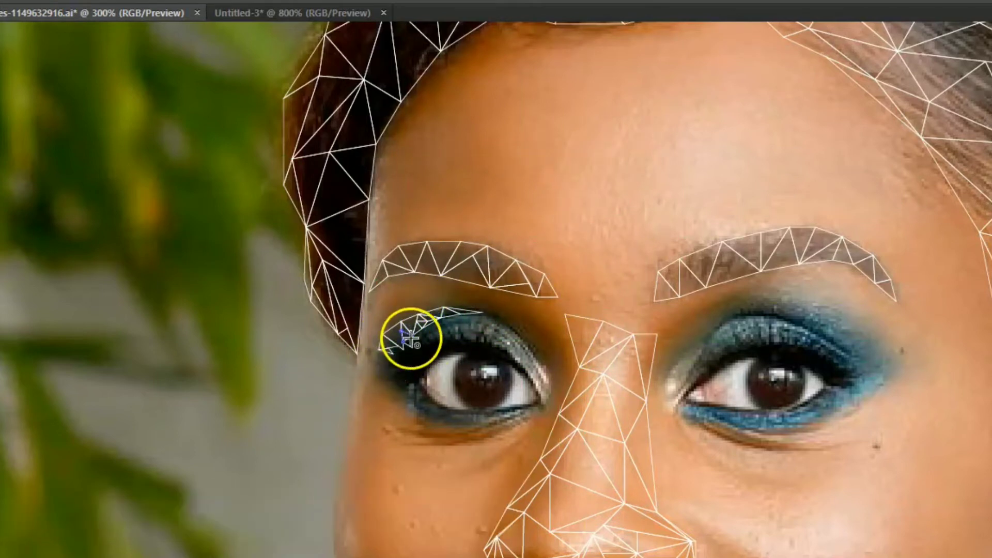
left_click(432, 345)
left_click(421, 327)
left_click(432, 324)
- Draw small triangles across the outer side of the left eyeball, between the eye white and the iris
left_click(440, 385)
left_click(436, 367)
left_click(444, 385)
left_click(450, 365)
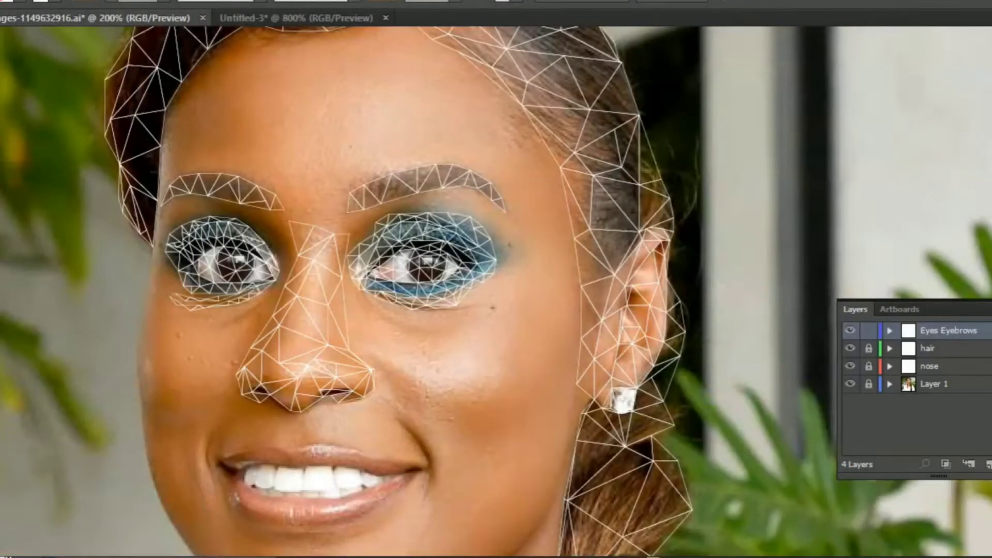
- Trace adjoining triangles along the left part of the upper lip on the Mouth layer, up to the first peak
scroll(259, 223, "up", 1)
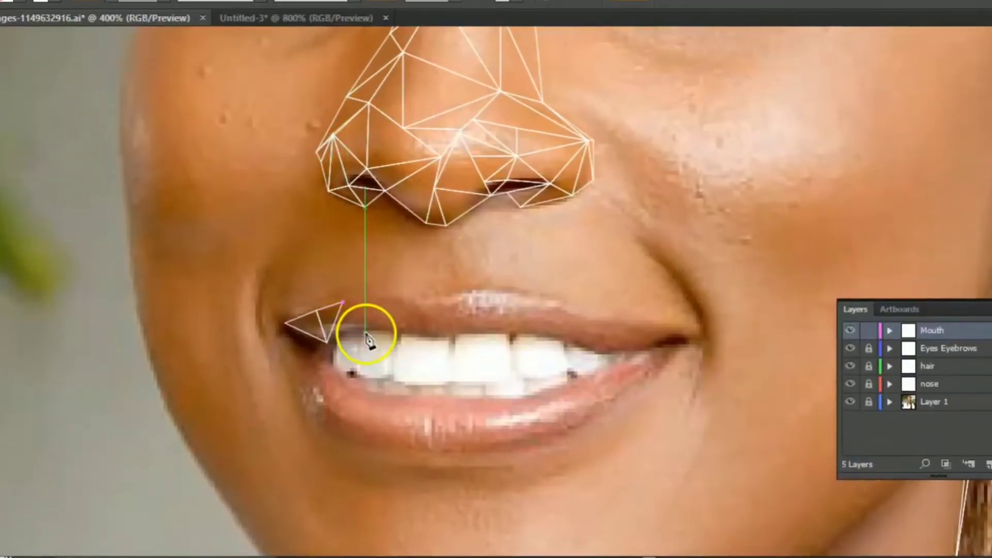
left_click(369, 296)
left_click(342, 303)
left_click(356, 329)
left_click(356, 329)
left_click(394, 294)
left_click(369, 295)
left_click(404, 329)
left_click(395, 295)
left_click(419, 301)
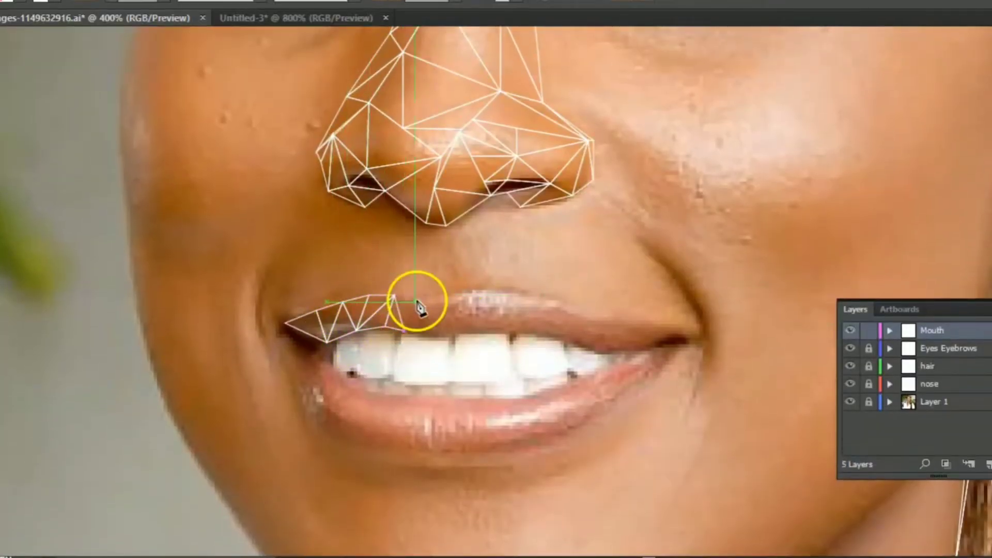
- Continue the upper lip triangles across the center dip, between the lip's top contour and the teeth
left_click(404, 330)
left_click(441, 334)
left_click(420, 302)
left_click(404, 330)
left_click(441, 301)
left_click(488, 325)
left_click(470, 301)
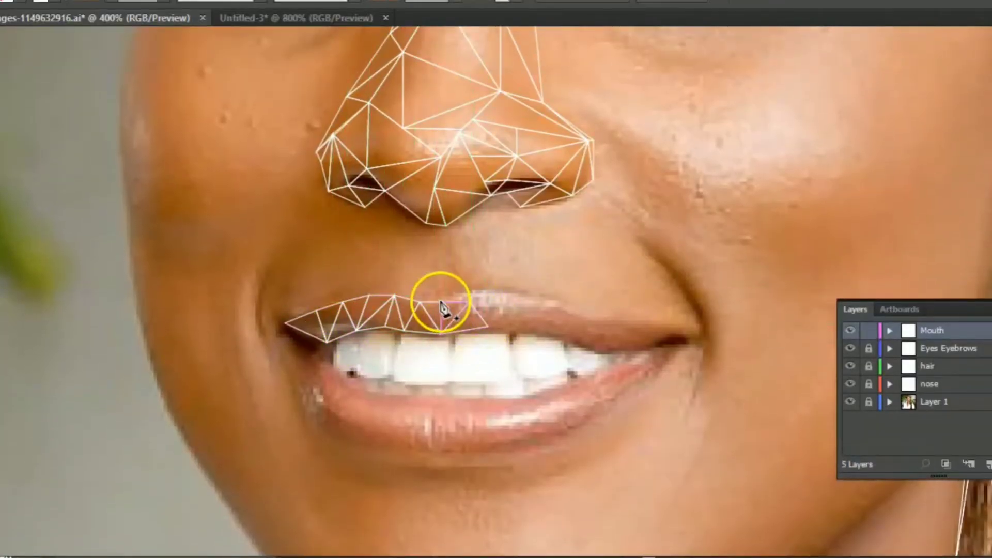
- Fill the highlight just past the upper lip's center dip with small triangles along its top edge
left_click(512, 310)
left_click(442, 301)
left_click(463, 291)
left_click(470, 302)
left_click(462, 290)
left_click(496, 293)
left_click(470, 301)
left_click(512, 310)
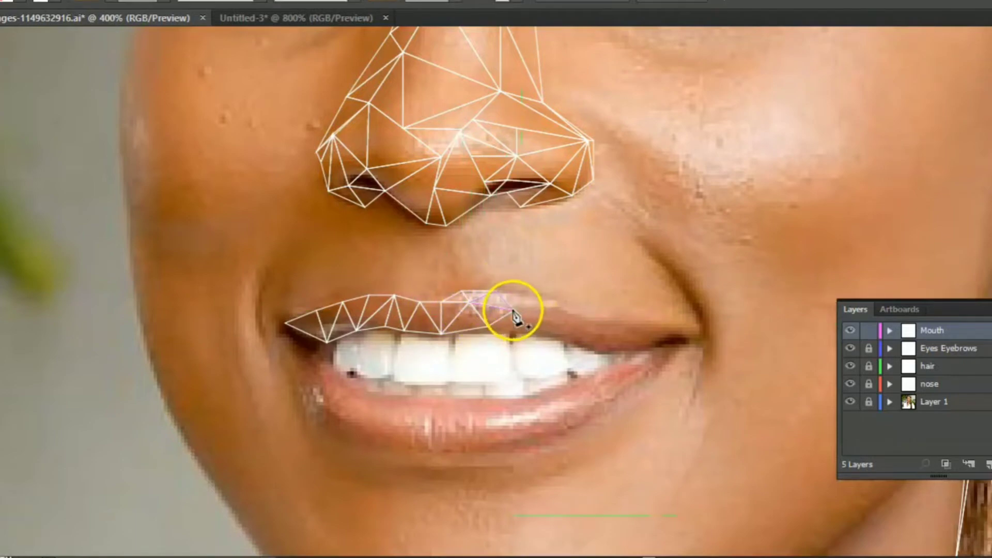
- Extend the upper lip triangles past the highlight and down to the edge above the teeth
left_click(496, 292)
left_click(543, 295)
left_click(542, 310)
left_click(488, 325)
left_click(526, 331)
left_click(542, 310)
left_click(526, 331)
left_click(543, 310)
left_click(573, 342)
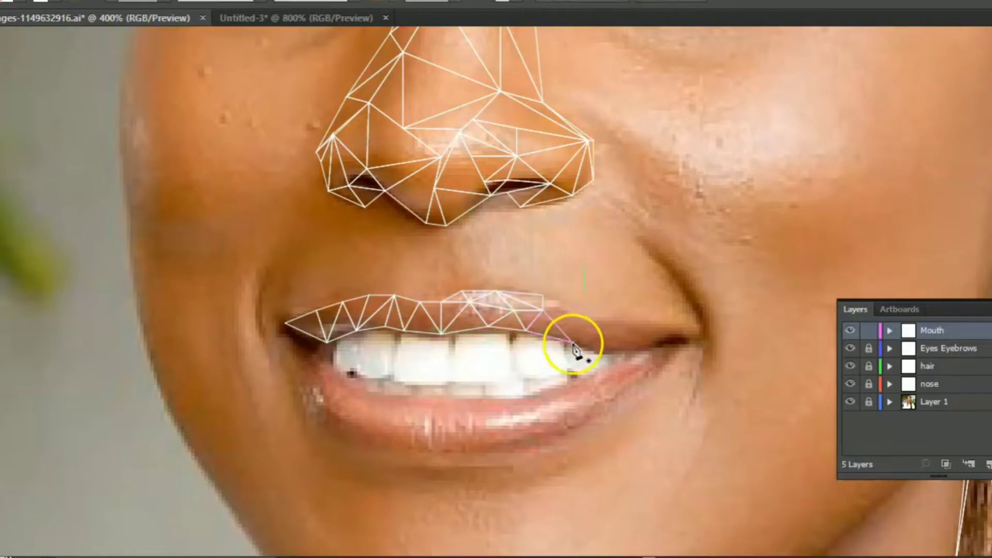
- Complete the upper lip with narrow triangles tapering to the right corner of the mouth
left_click(572, 314)
left_click(543, 310)
left_click(543, 295)
left_click(571, 314)
left_click(602, 323)
left_click(639, 326)
left_click(572, 342)
left_click(628, 341)
left_click(682, 335)
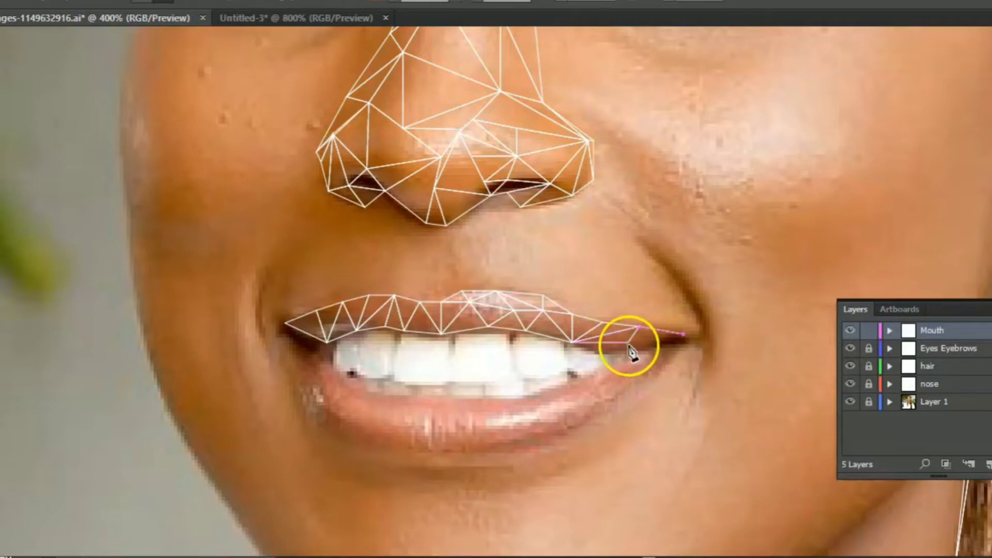
left_click(623, 350)
left_click(620, 354)
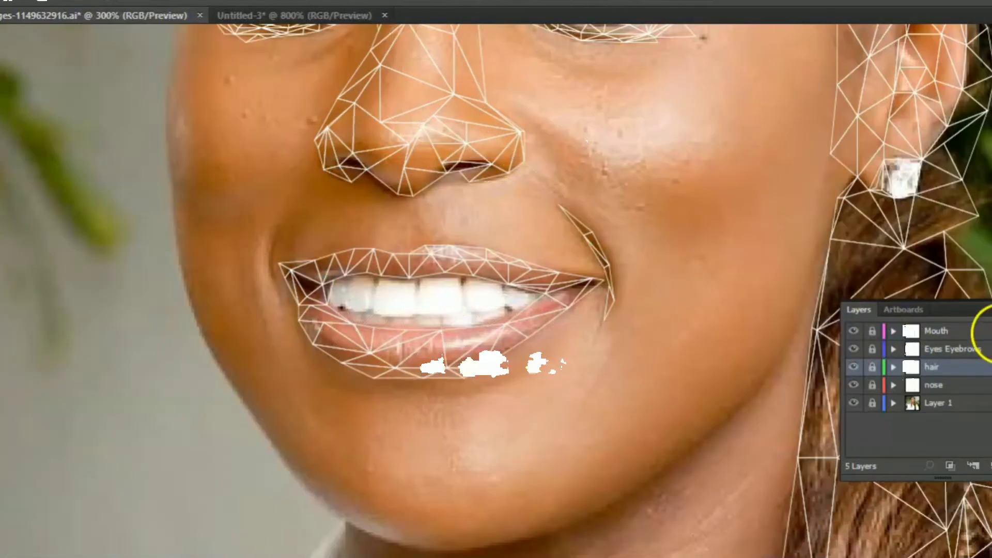
- Lock the Mouth layer and add a new layer above it named Skin
left_click(984, 331)
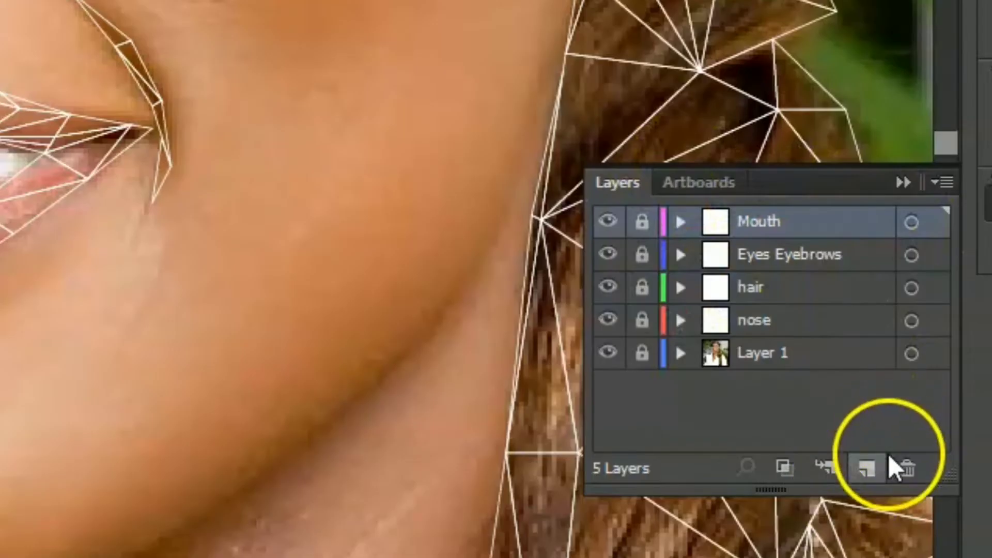
left_click(991, 466)
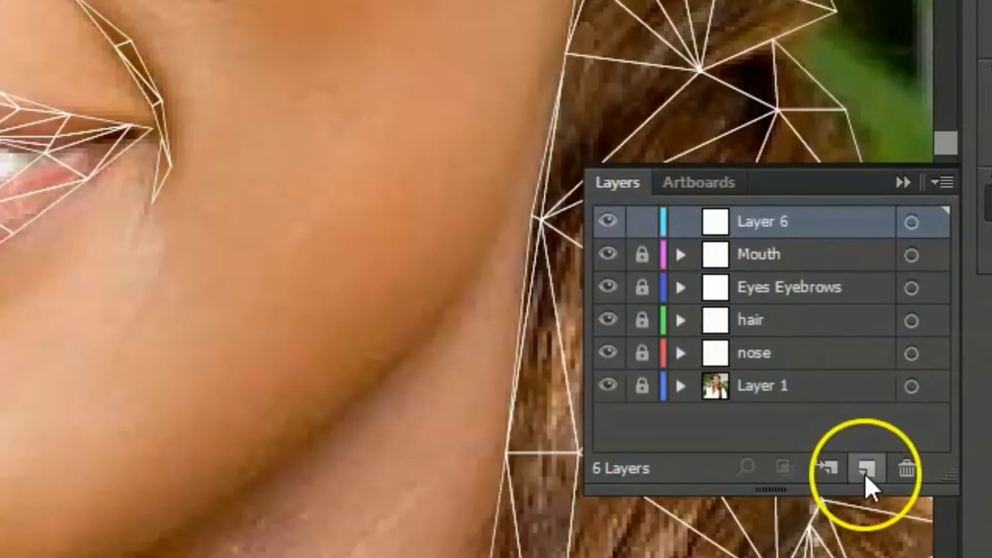
double_click(748, 222)
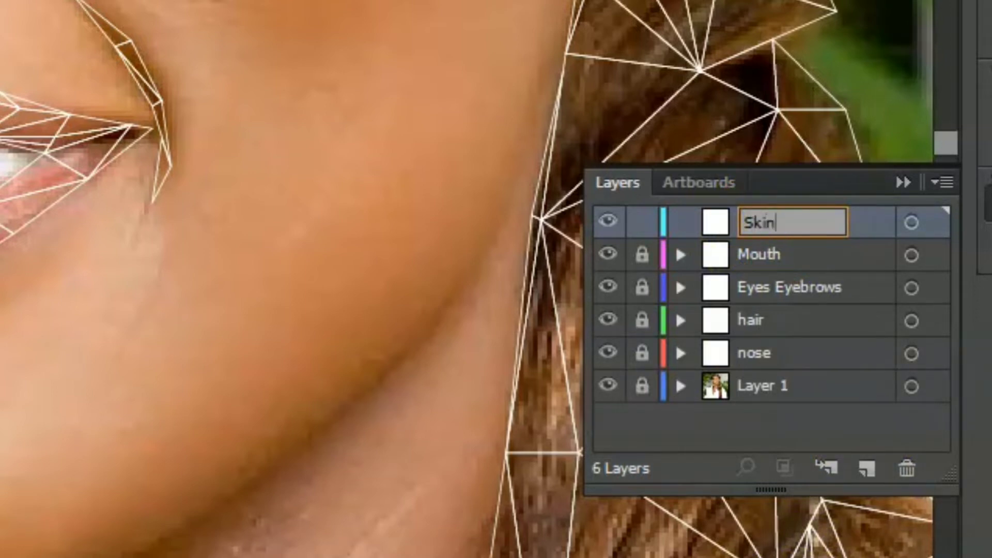
type("Skin")
key("Return")
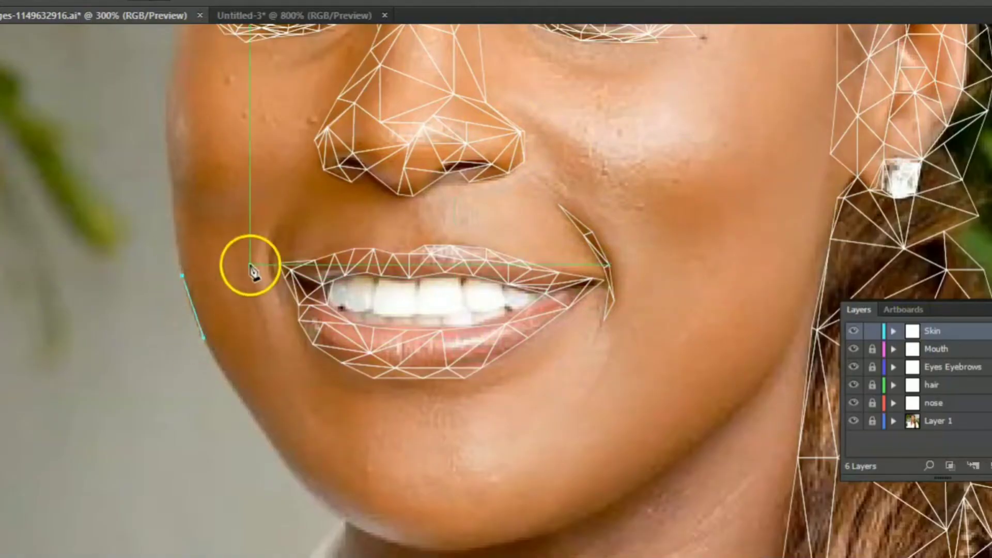
- Draw triangles on the left cheek from the face contour to a point beside the mouth corner and one higher up
left_click(250, 263)
left_click(203, 339)
left_click(176, 238)
left_click(250, 263)
left_click(171, 195)
left_click(170, 166)
left_click(275, 135)
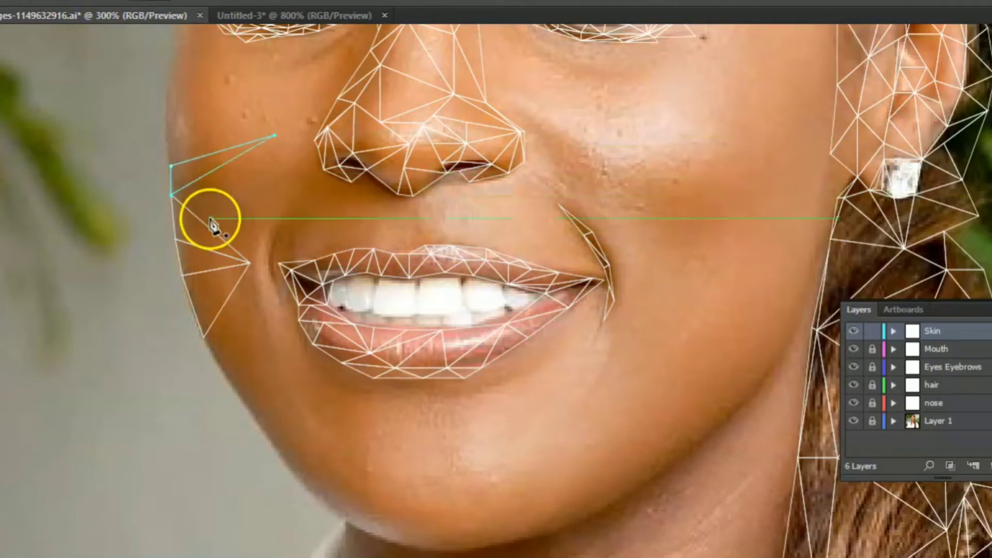
left_click(250, 264)
- Extend the cheek triangles up the left face contour until they meet the mesh at the eye's outer corner
left_click_drag(237, 127, 193, 273)
left_click(124, 249)
left_click(127, 215)
left_click(135, 168)
scroll(140, 156, "up", 1)
left_click_drag(139, 155, 299, 290)
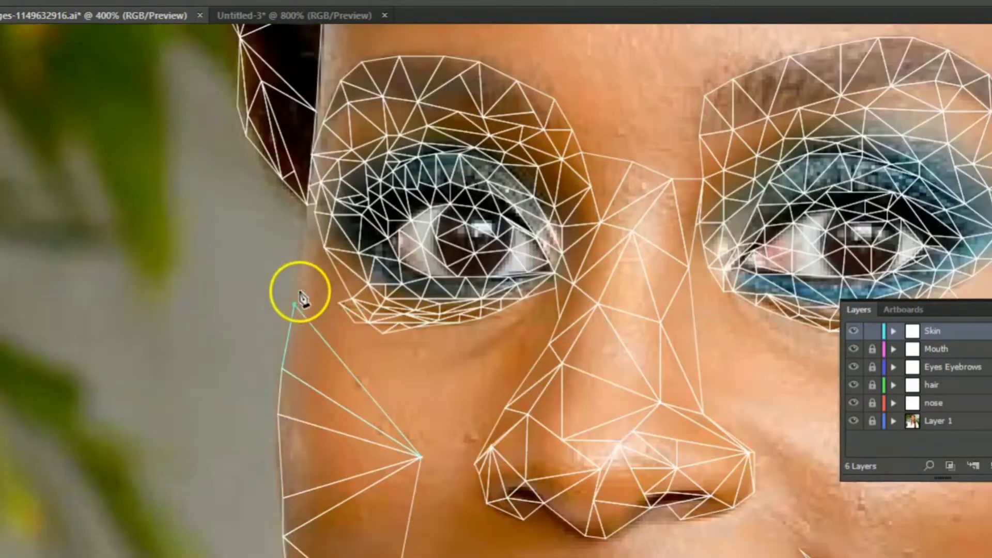
left_click(307, 227)
left_click(336, 356)
left_click(308, 227)
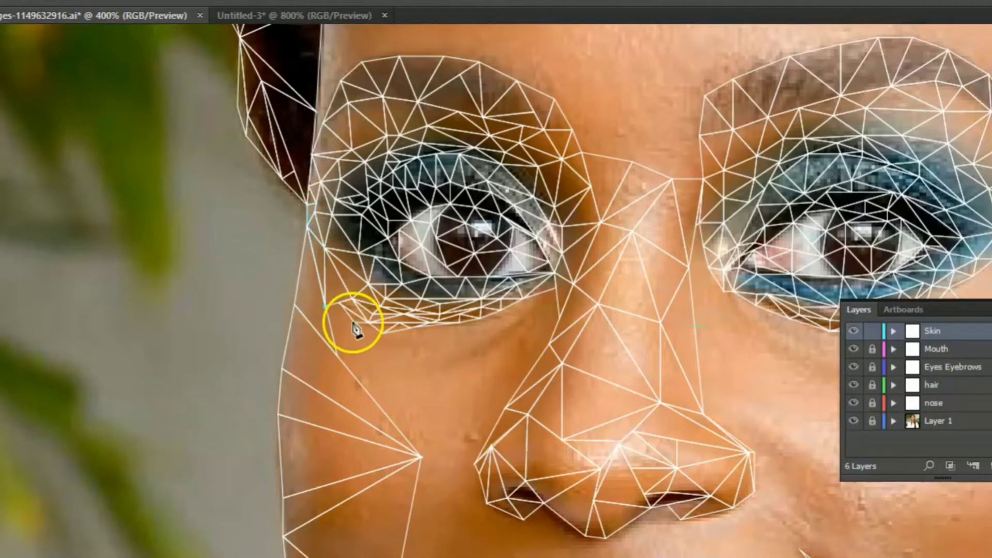
- Fill the skin under the left eye with triangles connecting the lower eyelid mesh to the mid-cheek point
left_click(421, 456)
left_click(383, 333)
left_click(383, 333)
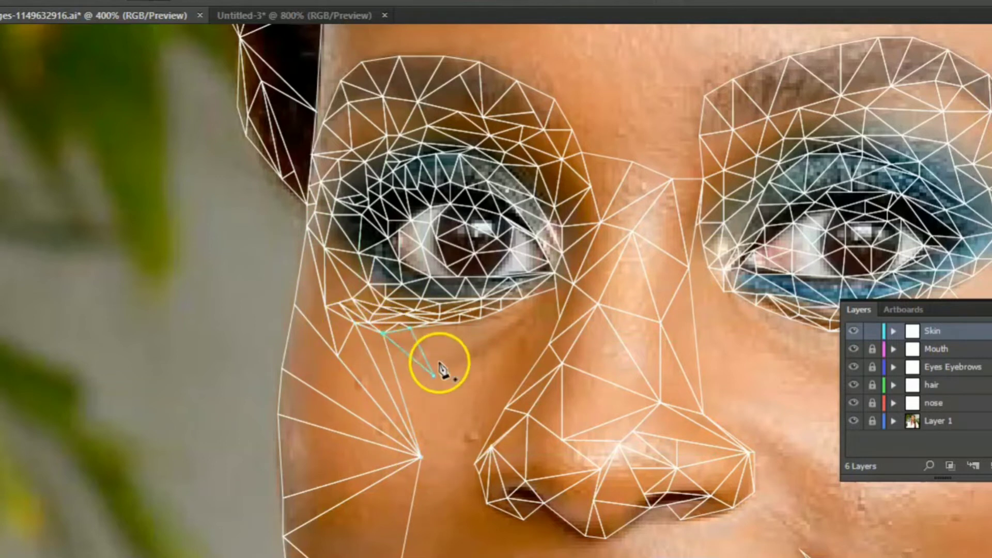
left_click(434, 376)
left_click(488, 347)
left_click(410, 329)
left_click(434, 375)
- Draw triangles between the mid-cheek point, the under-eye area and the left side of the nostril
left_click(487, 503)
left_click(474, 463)
left_click(421, 456)
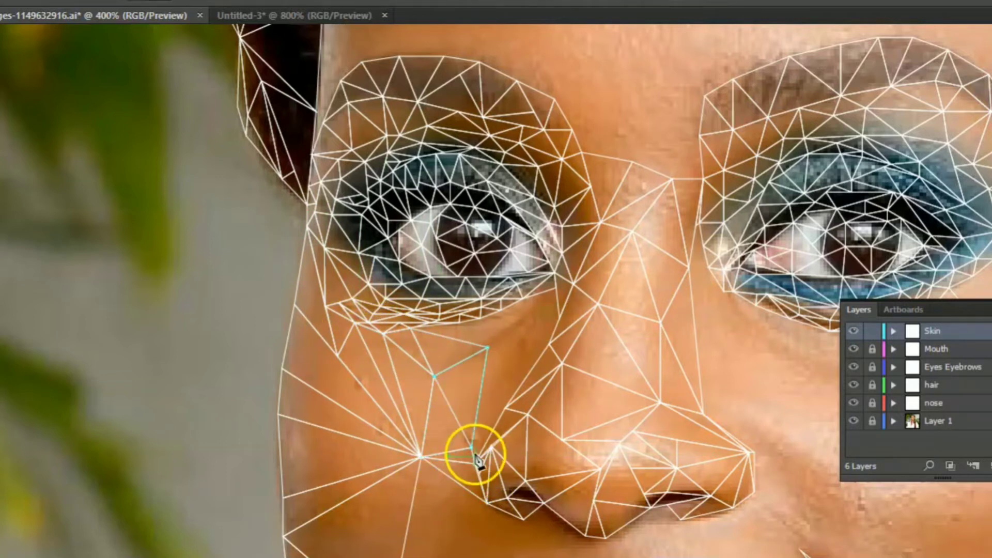
left_click(488, 348)
left_click(505, 408)
- Close the gap between the side of the nose and the left eye's inner lower lid with small triangles
left_click(549, 343)
left_click(488, 348)
left_click(549, 343)
left_click(500, 308)
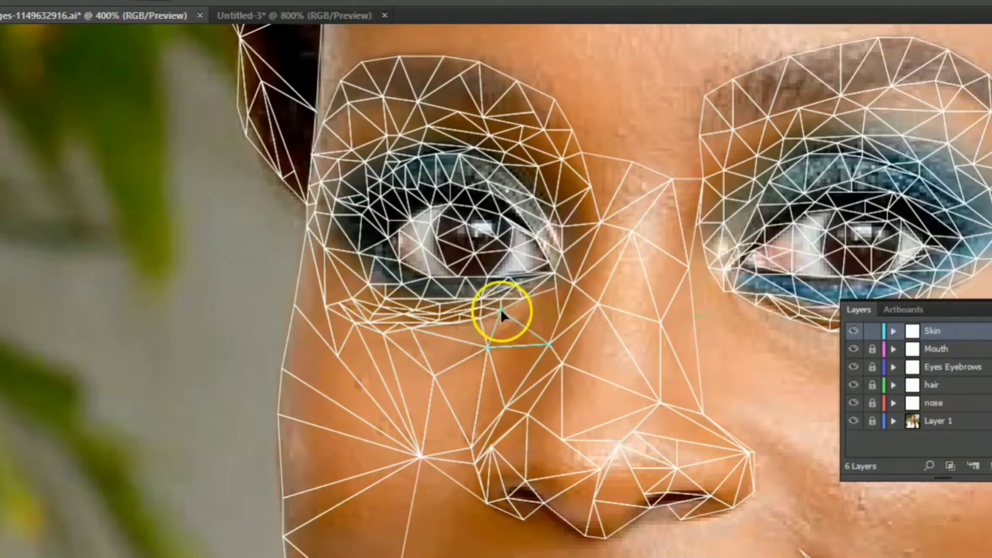
left_click(523, 298)
left_click(558, 319)
left_click(556, 287)
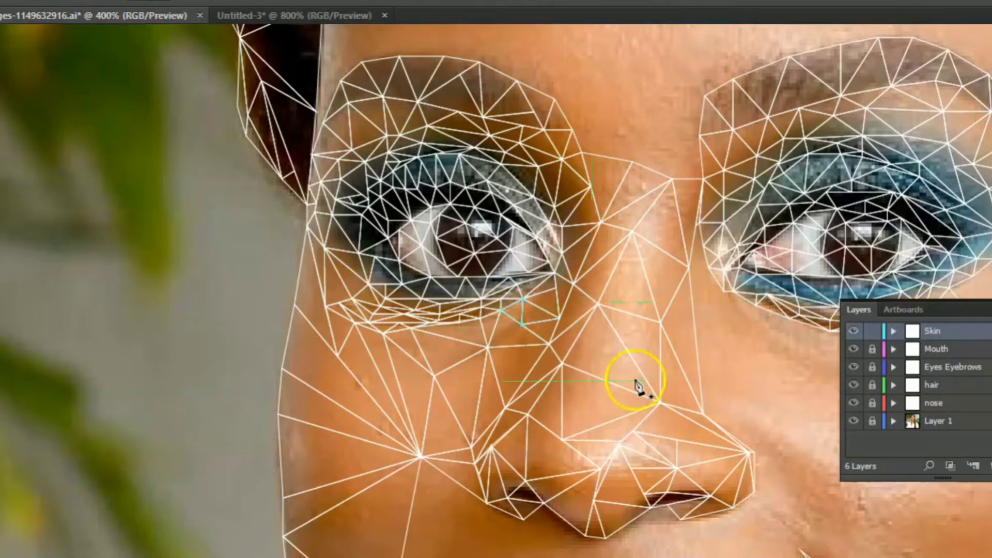
- Draw large triangles across the right cheek, linking the mid-cheek mesh to the mouth corner, the lower cheek and the earlobe
scroll(635, 381, "down", 6)
left_click(421, 143)
left_click(471, 242)
left_click(388, 314)
left_click(421, 143)
left_click(472, 242)
left_click(527, 295)
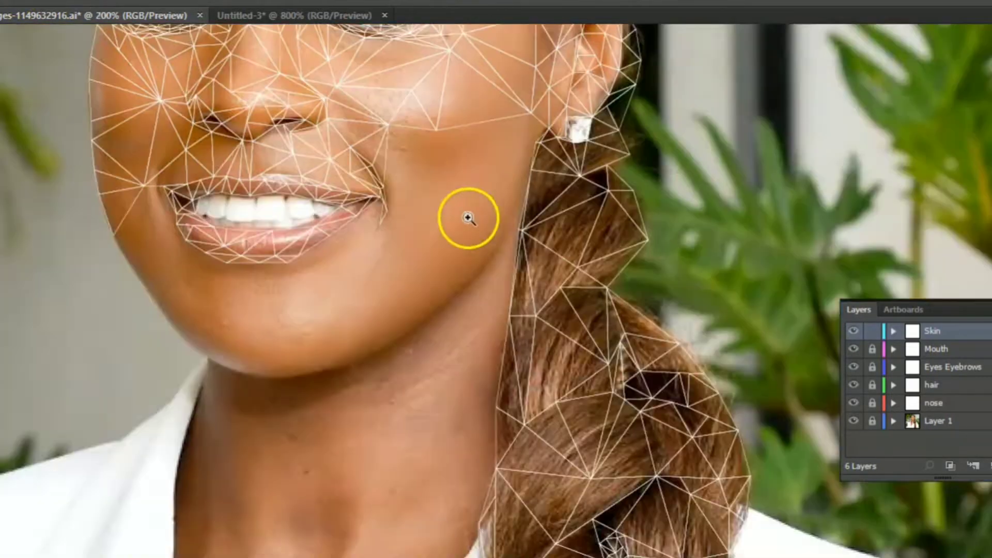
scroll(466, 217, "up", 2)
left_click(457, 243)
left_click(528, 368)
left_click(378, 328)
left_click(457, 243)
left_click(599, 217)
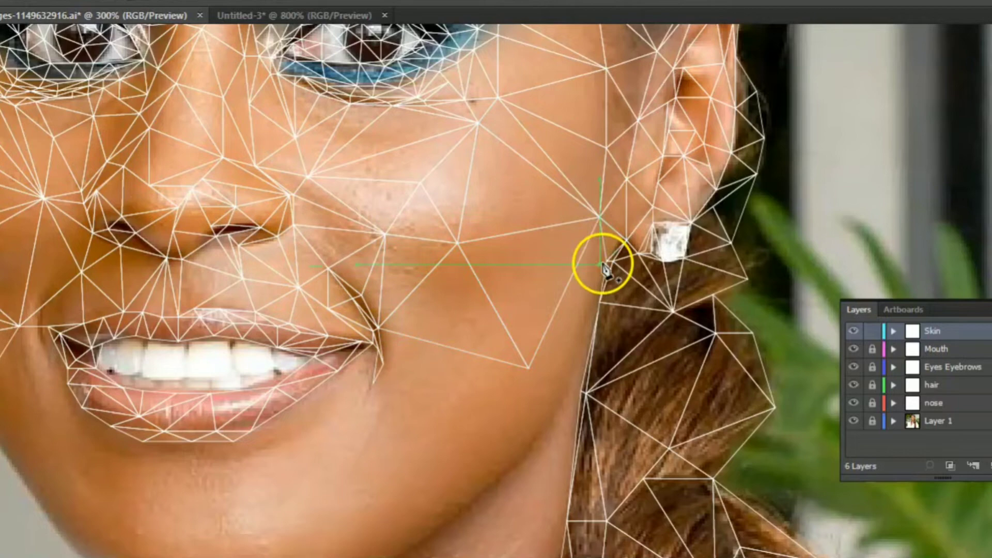
- Add triangles along the right jaw edge from below the ear and connect them back to the mouth corner
left_click(568, 386)
left_click(583, 294)
left_click(527, 368)
left_click(599, 302)
left_click(568, 386)
left_click(523, 455)
left_click(378, 328)
left_click(383, 365)
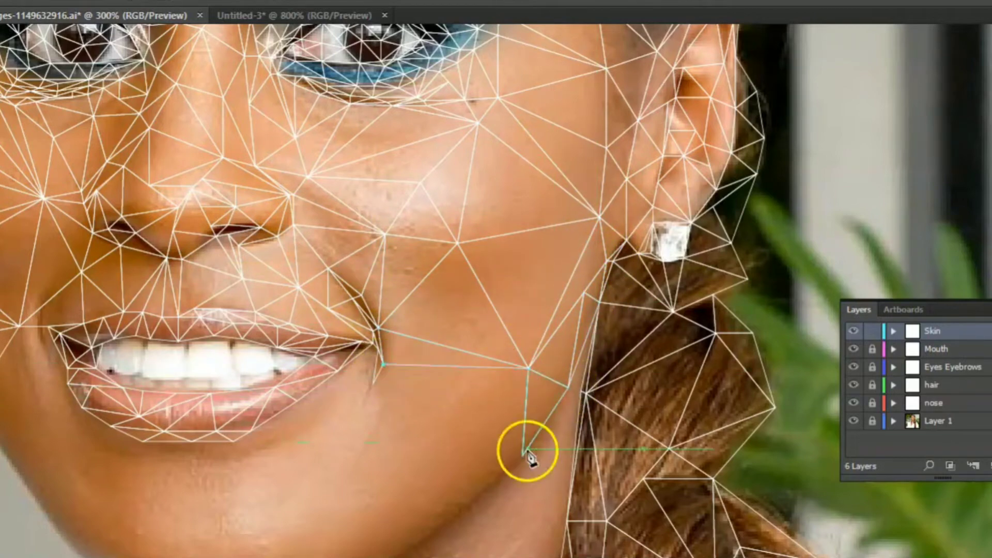
- Extend the triangles along the lower right jaw and join them to the right corner of the lower lip
left_click(523, 455)
left_click_drag(539, 474, 554, 371)
left_click(536, 353)
left_click(334, 370)
left_click(458, 424)
left_click(387, 472)
left_click(458, 423)
left_click(359, 325)
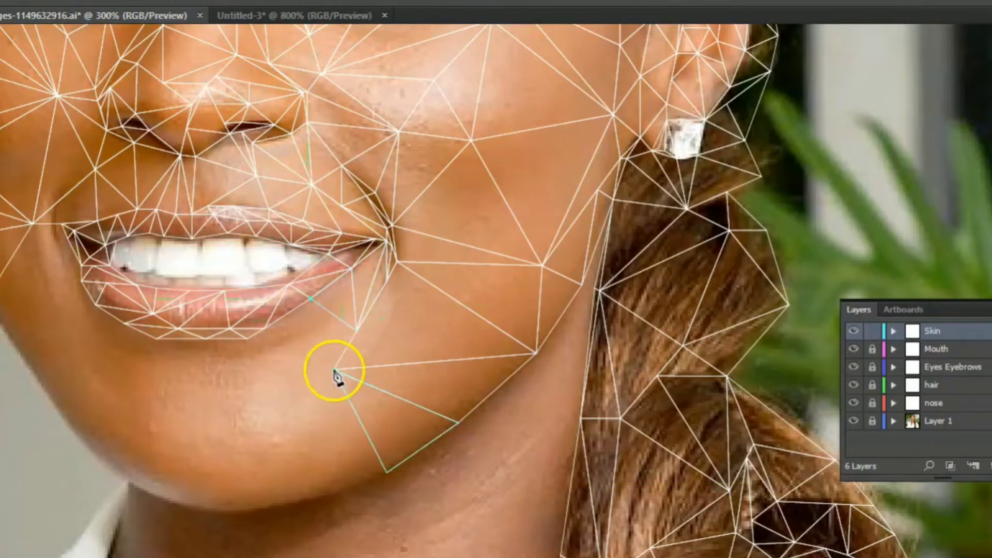
- Fill the chin with triangles running from the lower lip edge down to the jaw contour
left_click(247, 339)
left_click(333, 370)
left_click(386, 472)
left_click(302, 500)
left_click(333, 370)
key("ctrl+shift+a")
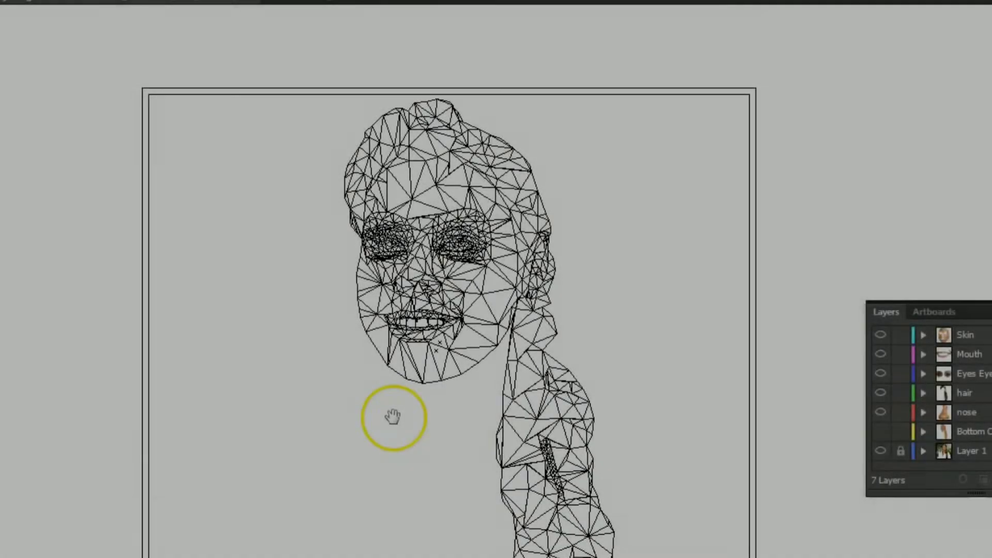
left_click_drag(392, 416, 354, 319)
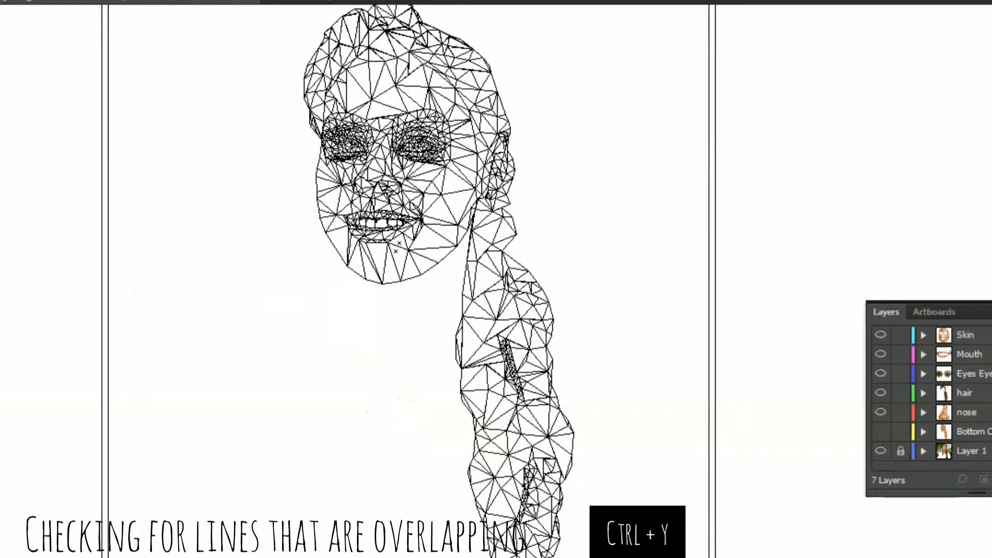
- Examine the whole mesh in outline view, from the face down through the braid, for overlapping lines
left_click(381, 199)
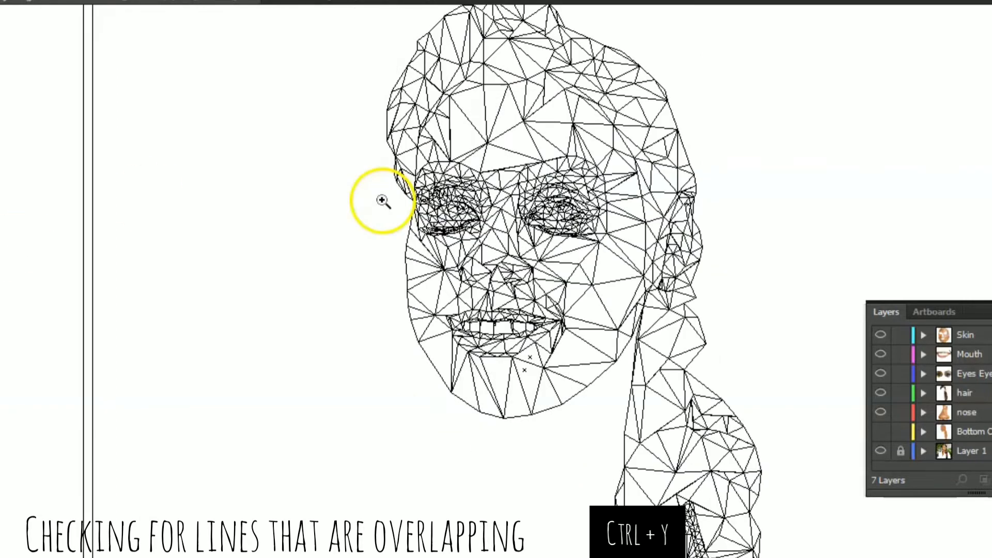
left_click(580, 221)
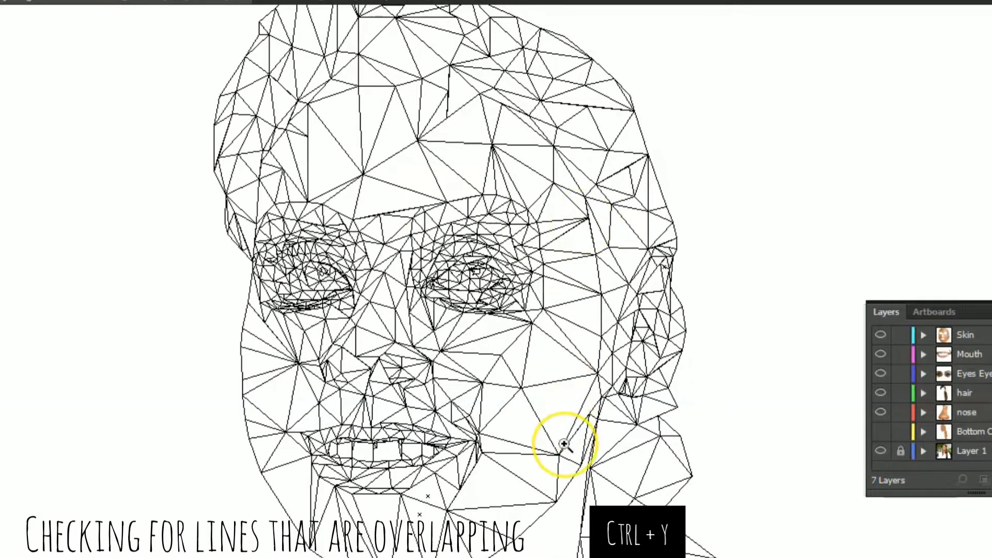
left_click(497, 516)
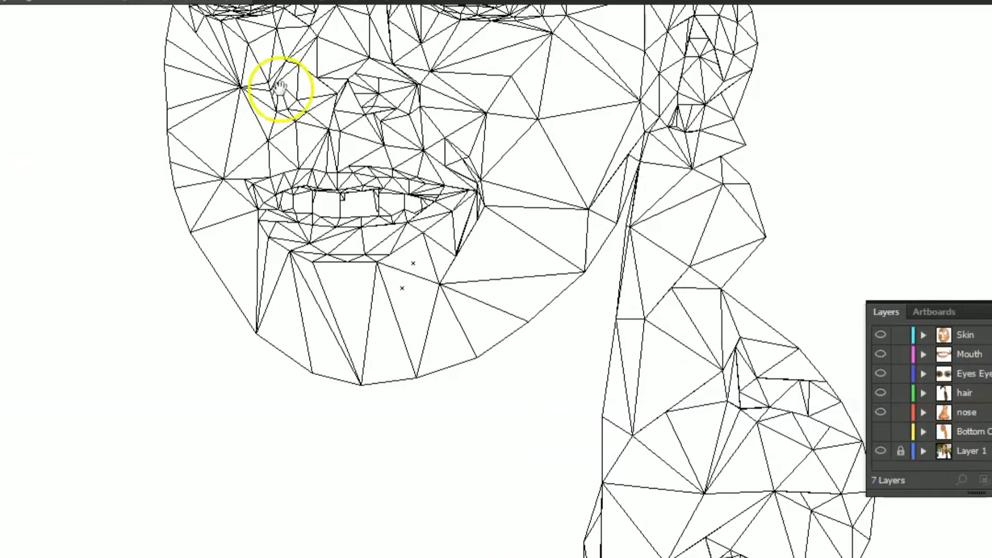
left_click_drag(326, 82, 206, 195)
left_click_drag(234, 343, 237, 85)
left_click_drag(250, 350, 243, 62)
left_click_drag(312, 414, 305, 290)
left_click_drag(305, 290, 301, 178)
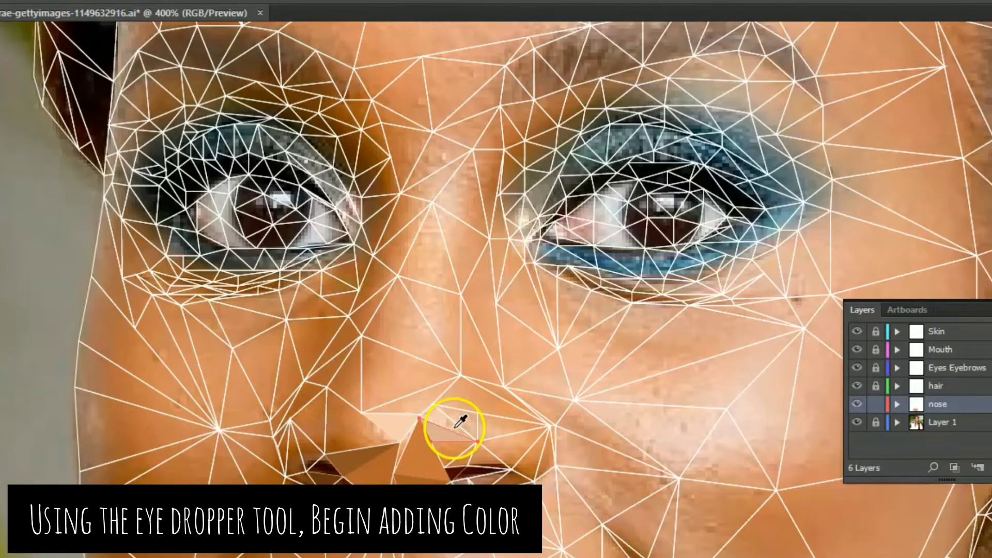
- Fill the triangles around the nose tip with skin colours sampled from the photo using the Eyedropper
left_click(402, 442)
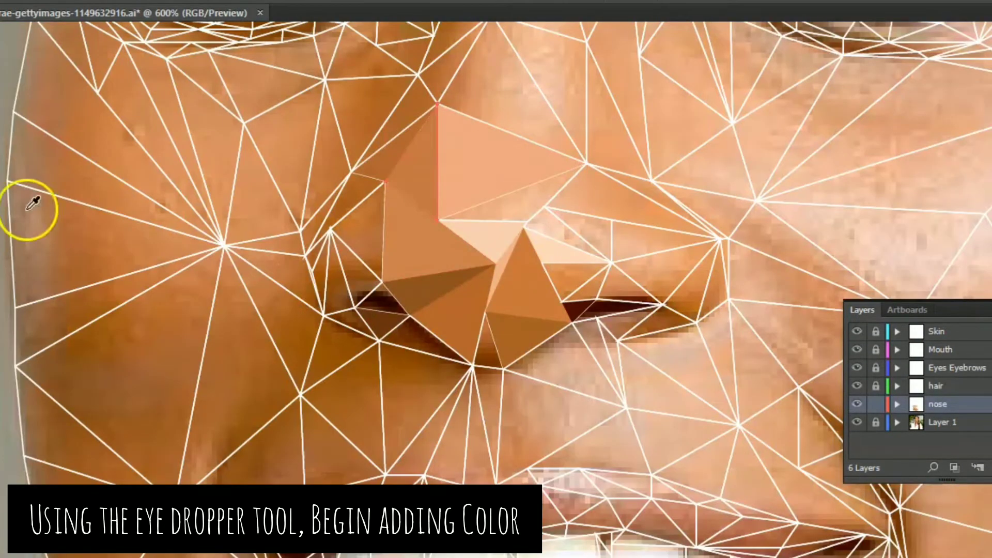
left_click(31, 203)
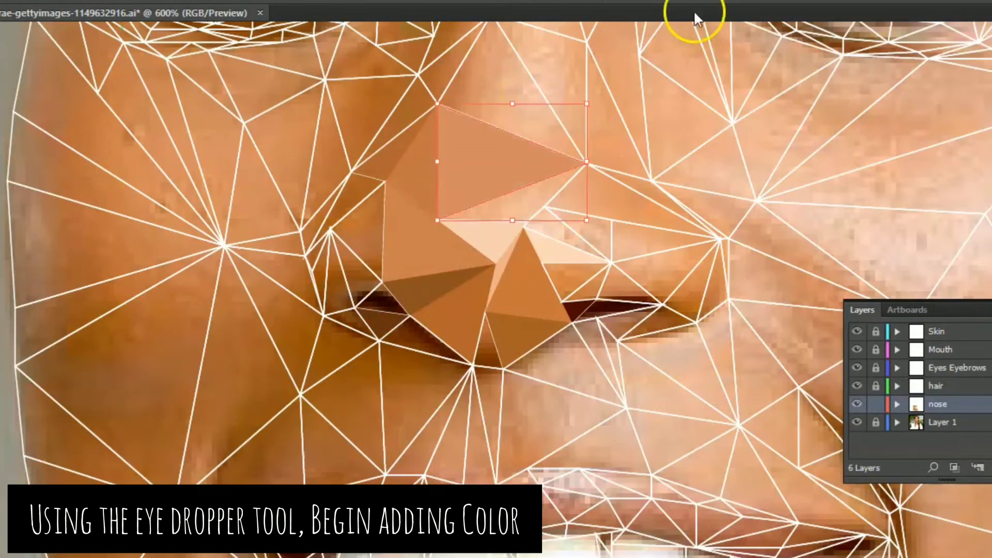
left_click(517, 201)
left_click(530, 221)
key("i")
left_click(579, 241)
key("v")
left_click(357, 257)
key("i")
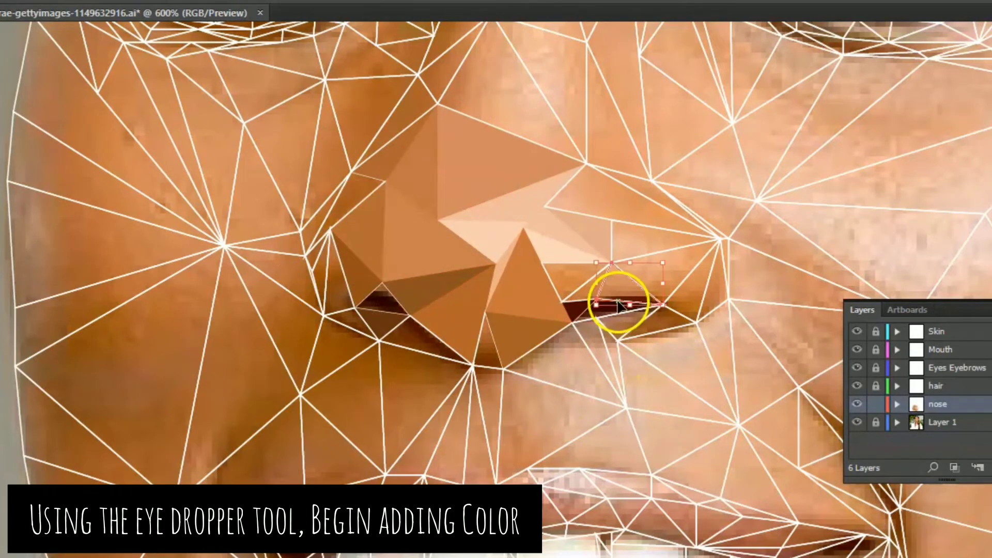
- Colour the right nostril and nose wing triangles with the Eyedropper, sampling each tone from the photo beneath
key("i")
left_click(624, 288)
left_click(664, 242)
left_click(666, 270)
left_click(677, 317)
left_click(695, 277)
left_click(714, 289)
left_click(631, 204)
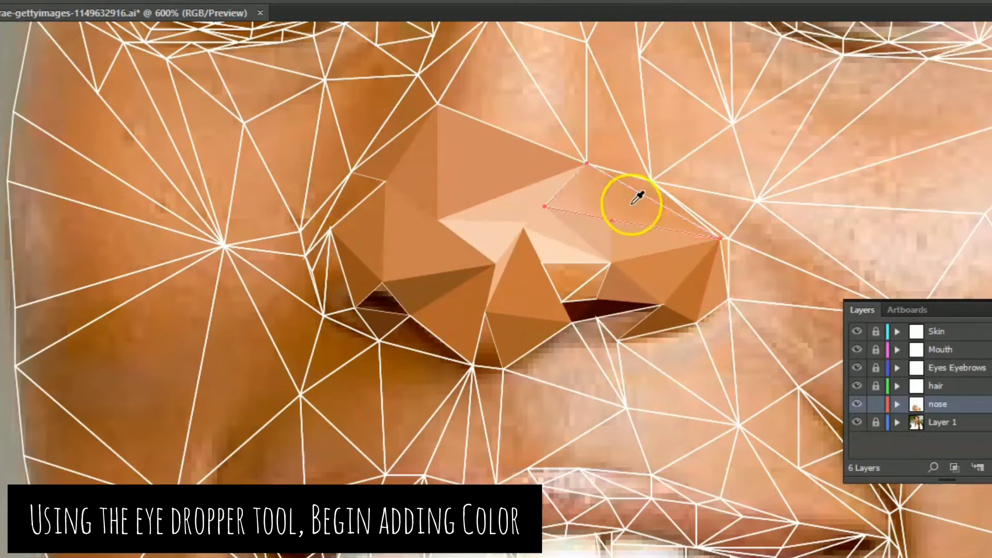
left_click(631, 204)
- Fill the left nose wing's outer triangles and the left side of the nose with browns sampled from the photo
key("v")
left_click(339, 290)
key("i")
left_click(339, 290)
key("v")
left_click(320, 276)
key("i")
left_click(385, 128)
- Colour the triangles at the lower part of the nose bridge with skin tones sampled from the photo
key("i")
left_click(386, 130)
left_click(449, 66)
left_click(461, 93)
- Fill the narrow sliver along the upper edge of the right nose wing with a sampled skin tone
key("i")
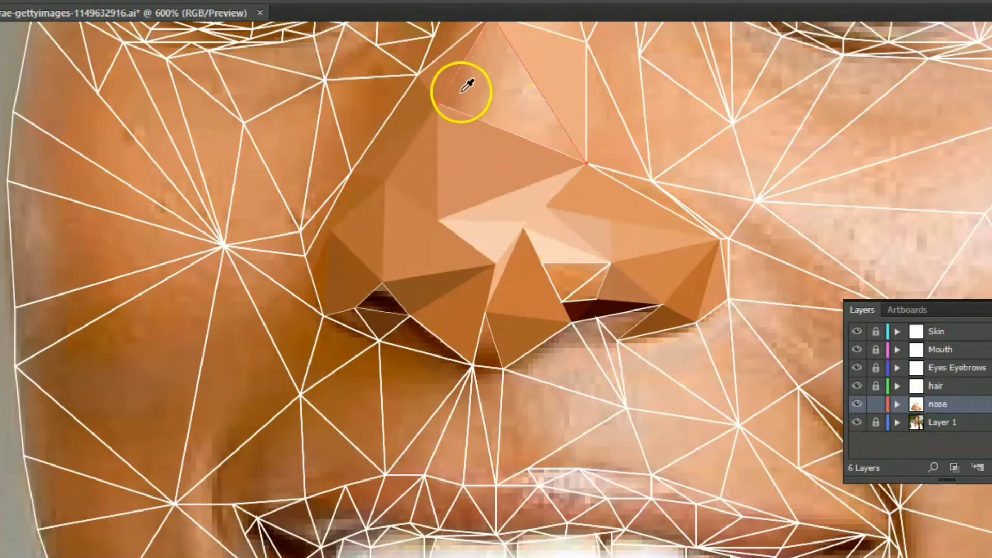
left_click(461, 93)
left_click(645, 188)
key("ctrl+equal")
key("ctrl+equal")
left_click(443, 310)
- Colour the middle bridge triangles from the photo and give the small triangle under the nose tip a sampled dark brown
key("i")
left_click(442, 309)
key("ctrl+minus")
key("ctrl+minus")
key("ctrl+minus")
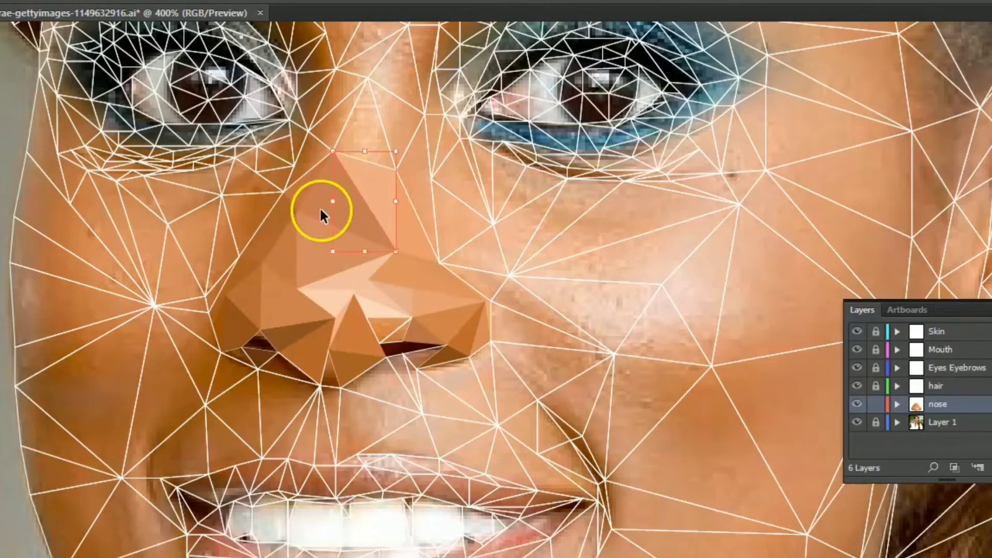
left_click(336, 119)
left_click(336, 120)
left_click(396, 121)
key("i")
left_click(396, 122)
left_click(419, 159)
left_click(603, 517)
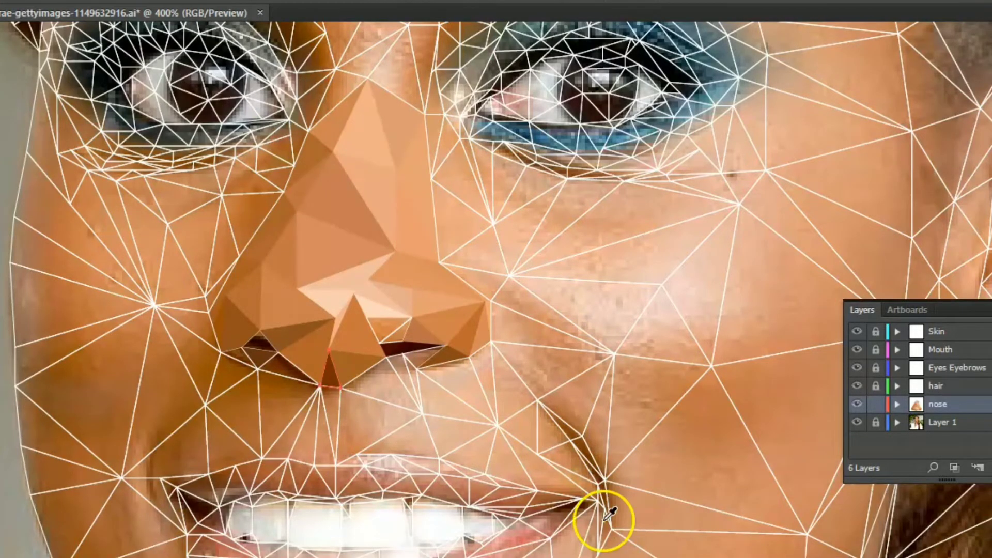
- Fill the triangles at the top of the nose bridge between the eyes with sampled colours
left_click_drag(393, 129, 362, 257)
left_click(307, 227)
left_click(351, 186)
left_click(309, 401)
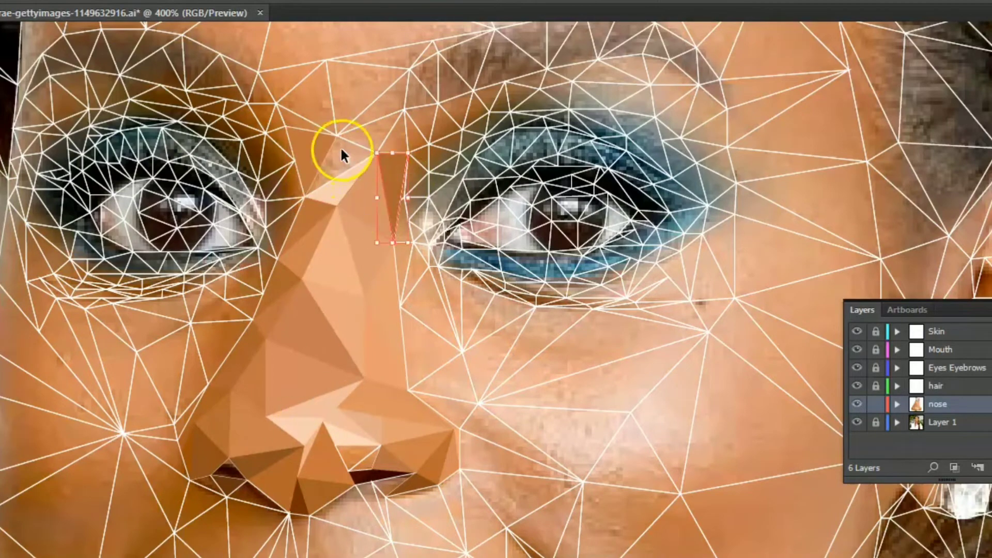
- Hide the photo on Layer 1 to check the coloured nose for gaps
left_click(856, 422)
left_click(444, 285)
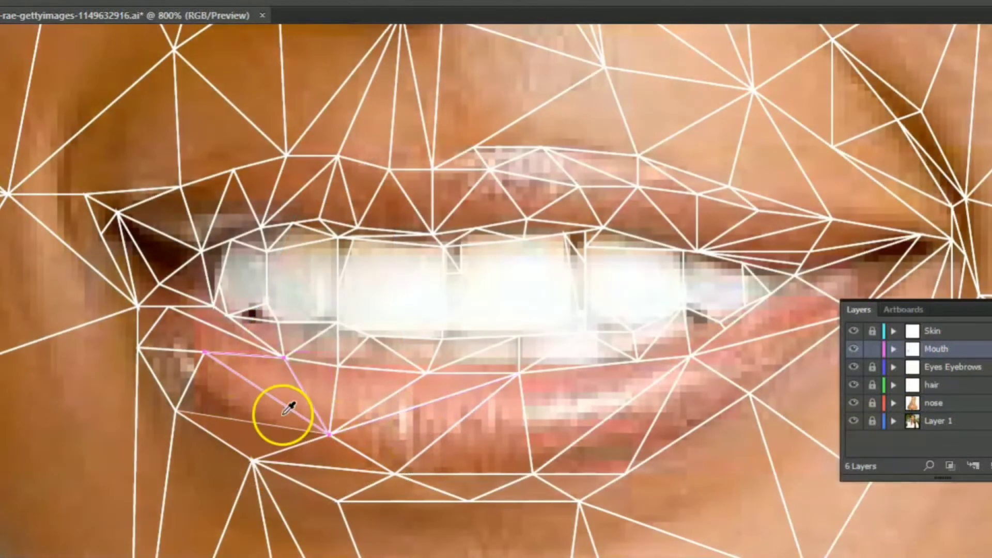
left_click(328, 434)
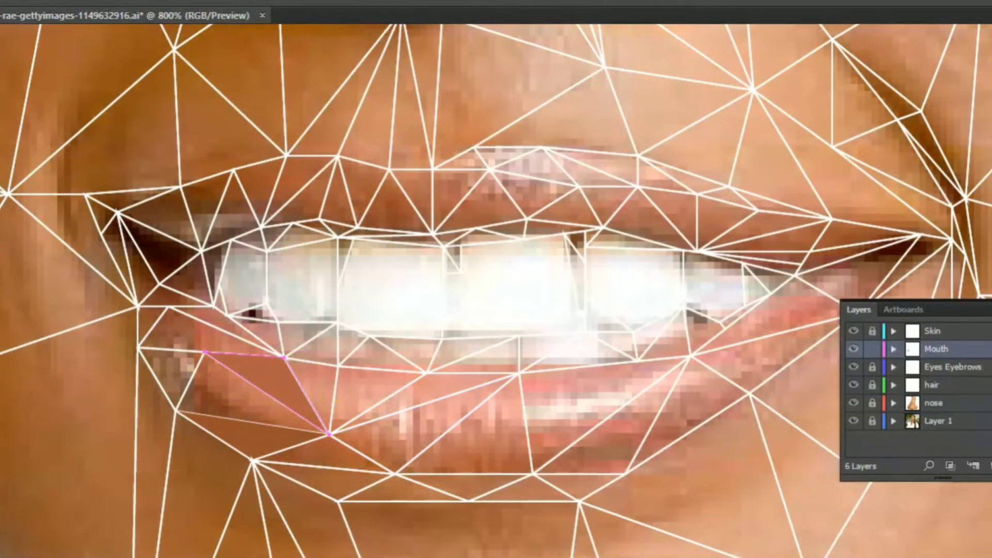
- Fill the triangles at the left end of the lower lip on the Mouth layer with sampled pinks and browns
left_click(283, 385)
left_click(184, 393, "ctrl")
left_click(268, 398)
left_click(263, 403)
left_click(189, 382, "ctrl")
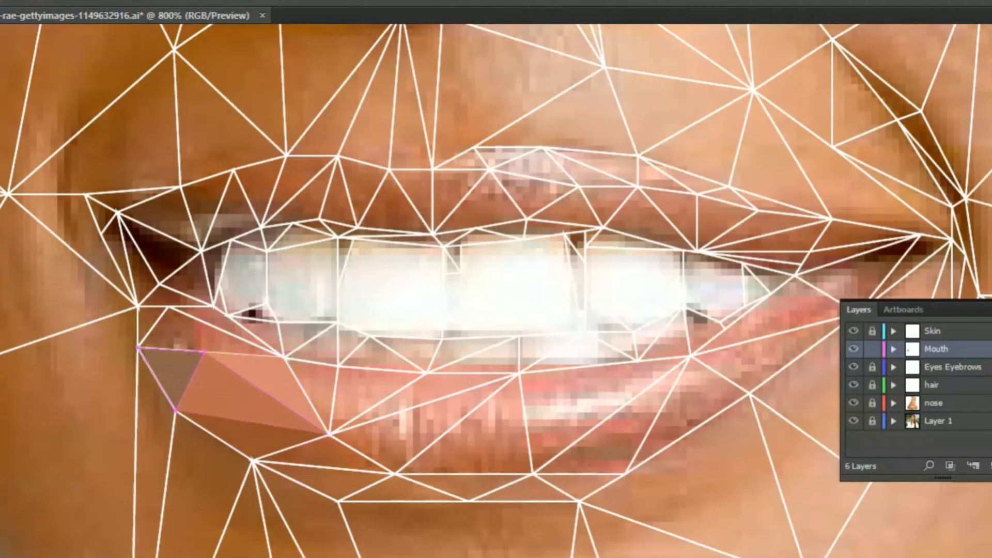
left_click(201, 358)
left_click(138, 345)
left_click(148, 324, "ctrl")
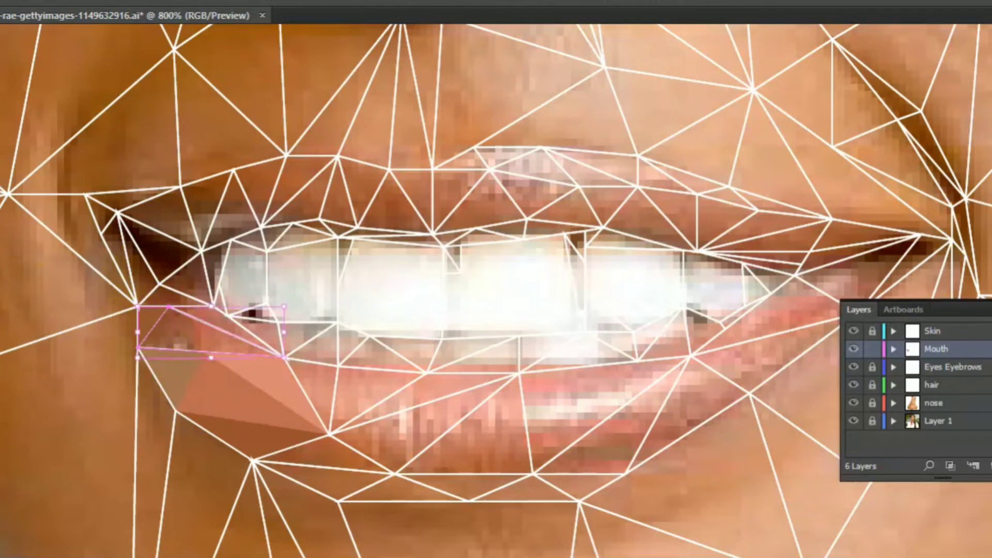
- Colour the lower lip's upper left edge and the dark triangles inside the left mouth corner from the photo
left_click(205, 342)
left_click(164, 299)
left_click(147, 263, "ctrl")
left_click(141, 272)
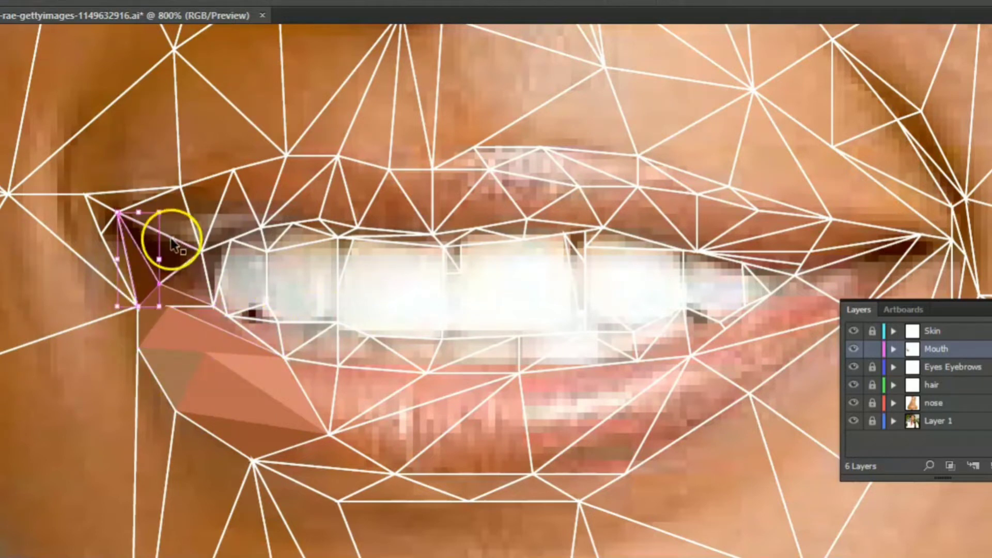
left_click(172, 238, "ctrl")
left_click(159, 253)
left_click(106, 233, "ctrl")
left_click(120, 251)
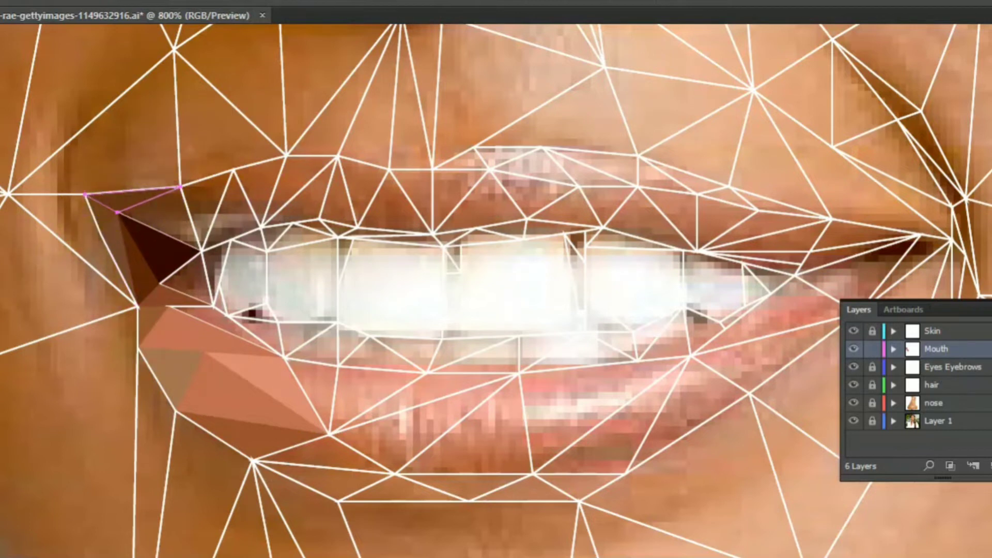
- Fill the triangles at the left end of the upper lip with dark browns sampled from the photo
left_click(184, 199, "ctrl")
left_click(167, 193, "ctrl")
left_click(187, 205, "ctrl")
left_click(145, 224, "ctrl")
left_click(187, 202, "ctrl")
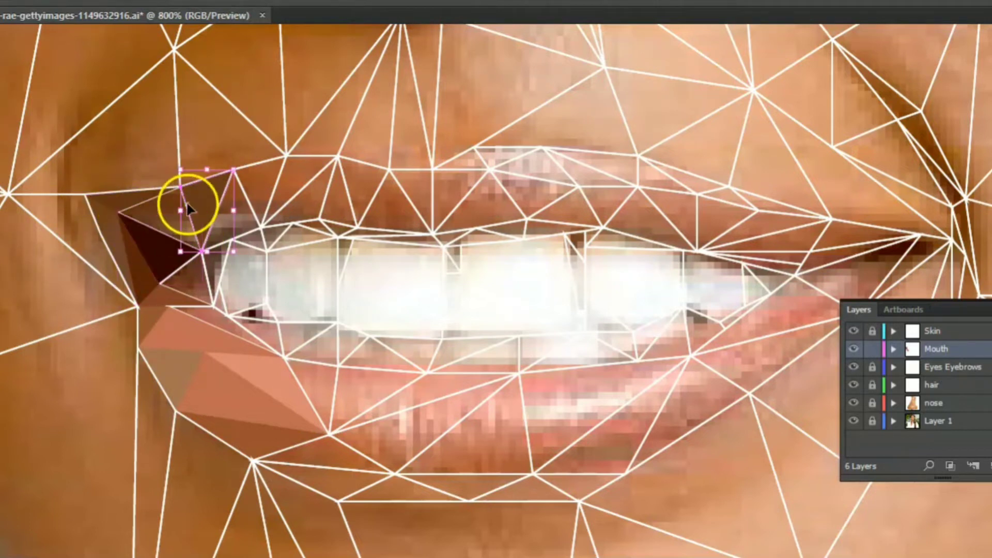
- Colour the left and central teeth off-white and fill the small gaps beside the left teeth with sampled shades
left_click(303, 268)
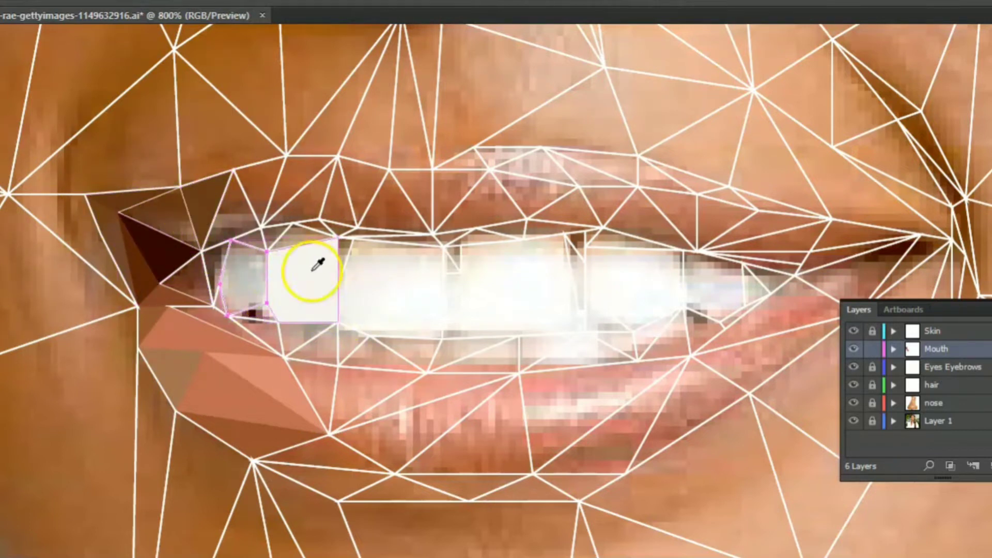
left_click(283, 290)
left_click(349, 250, "ctrl")
left_click(483, 290, "ctrl")
left_click(314, 294)
left_click(347, 252, "ctrl")
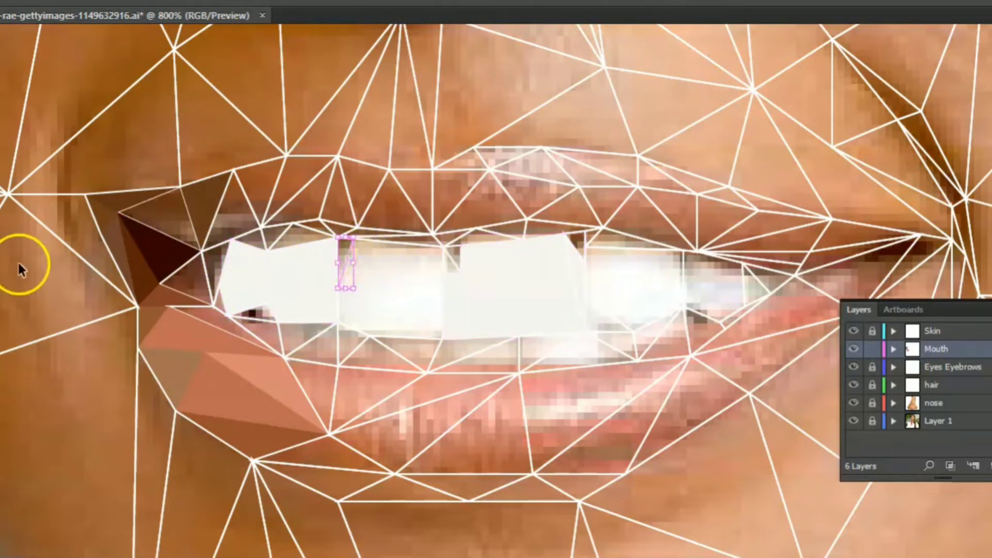
left_click(177, 261, "ctrl")
left_click(352, 287)
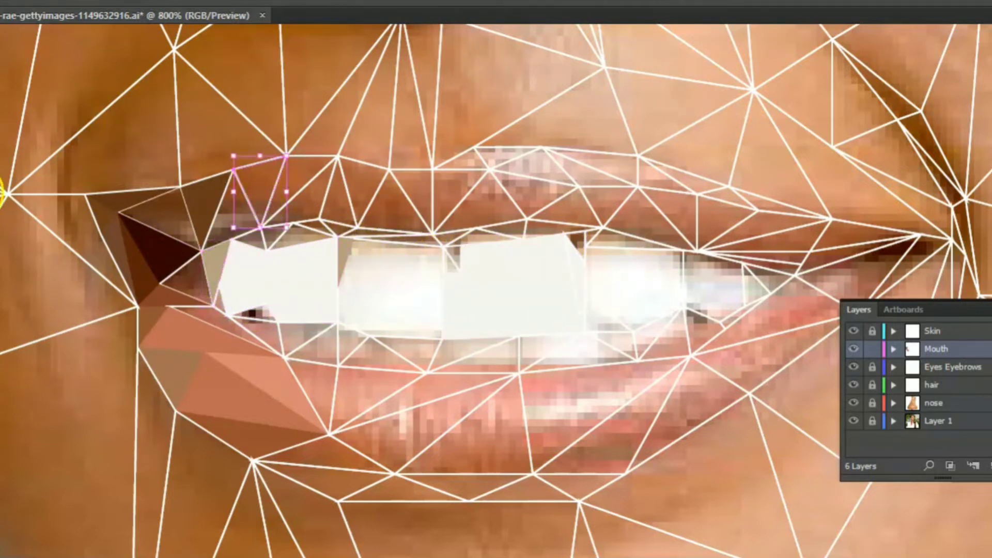
- Colour the adjoining upper lip triangles at the left and the lower lip triangles left of centre with sampled tones
left_click(210, 240, "ctrl")
left_click(257, 191)
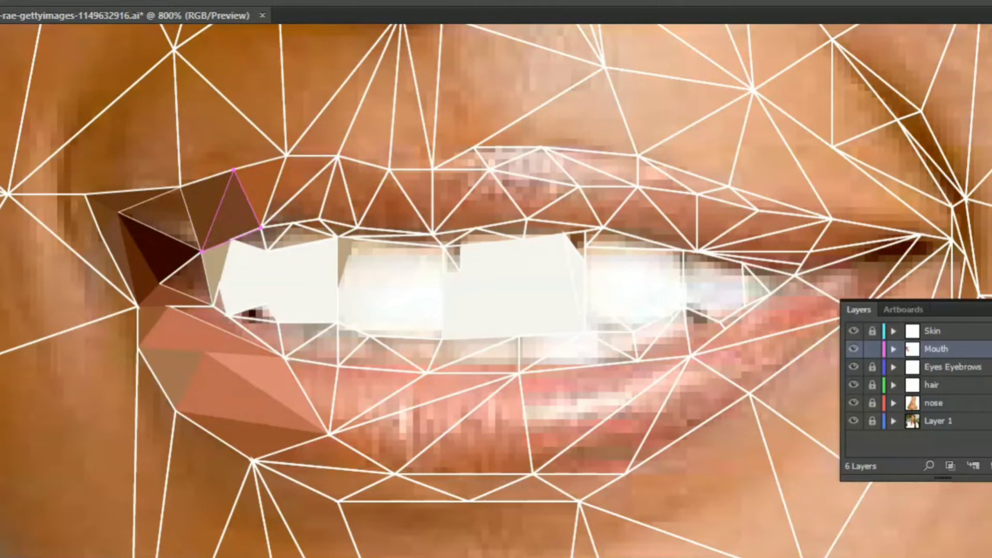
left_click(265, 328, "ctrl")
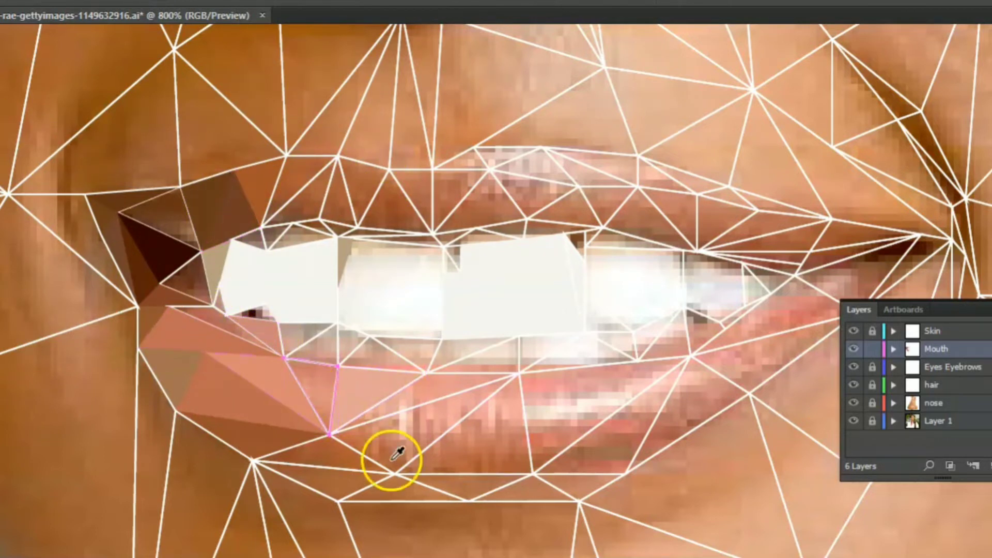
left_click(417, 408, "ctrl")
left_click(458, 377)
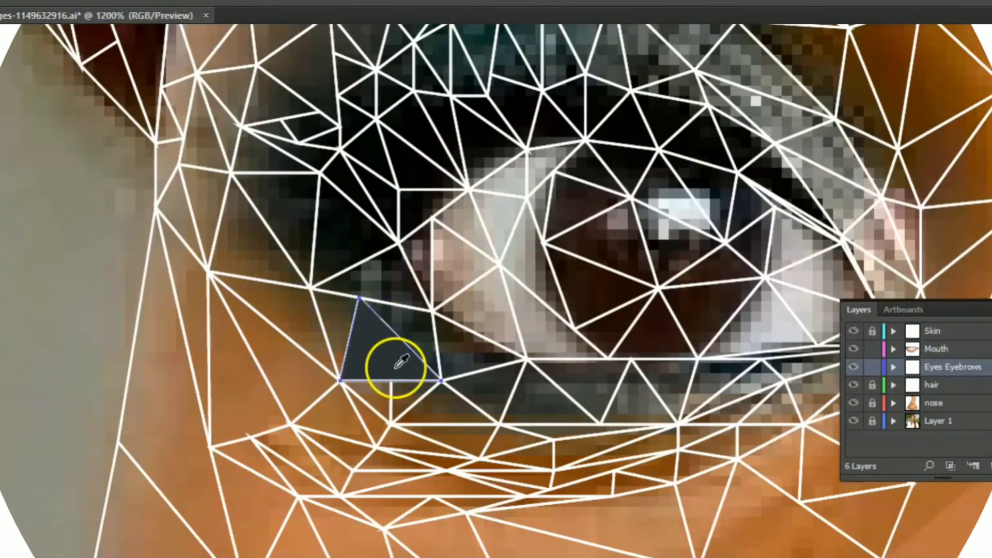
- Fill the triangles below the left eye's outer corner on the Eyes Eyebrows layer with sampled dark greys and brown
left_click(385, 279, "ctrl")
left_click(381, 277)
left_click(436, 342, "ctrl")
left_click(466, 355)
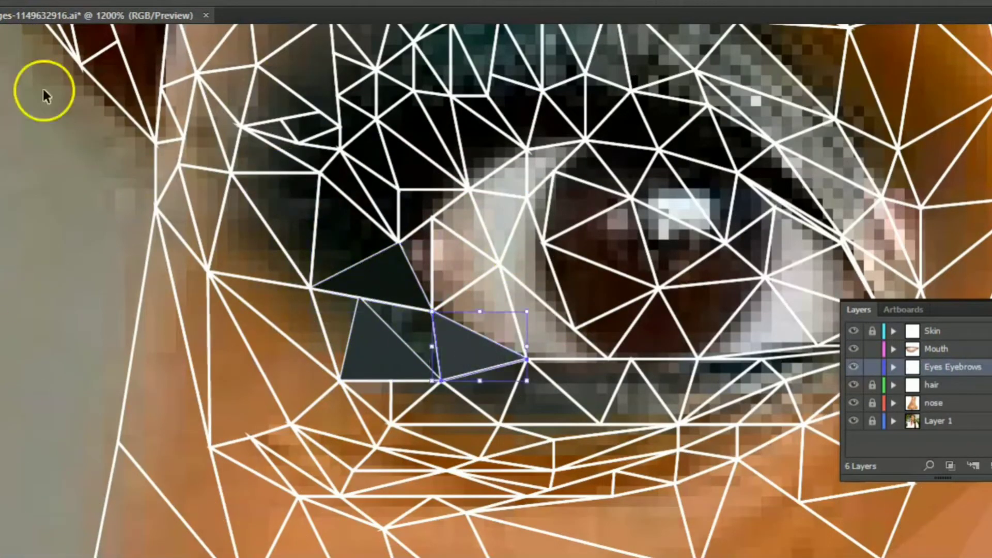
left_click(398, 336, "ctrl")
left_click(403, 316)
left_click(313, 305, "ctrl")
left_click(302, 302)
left_click(334, 294, "ctrl")
left_click(335, 316)
left_click(267, 225, "ctrl")
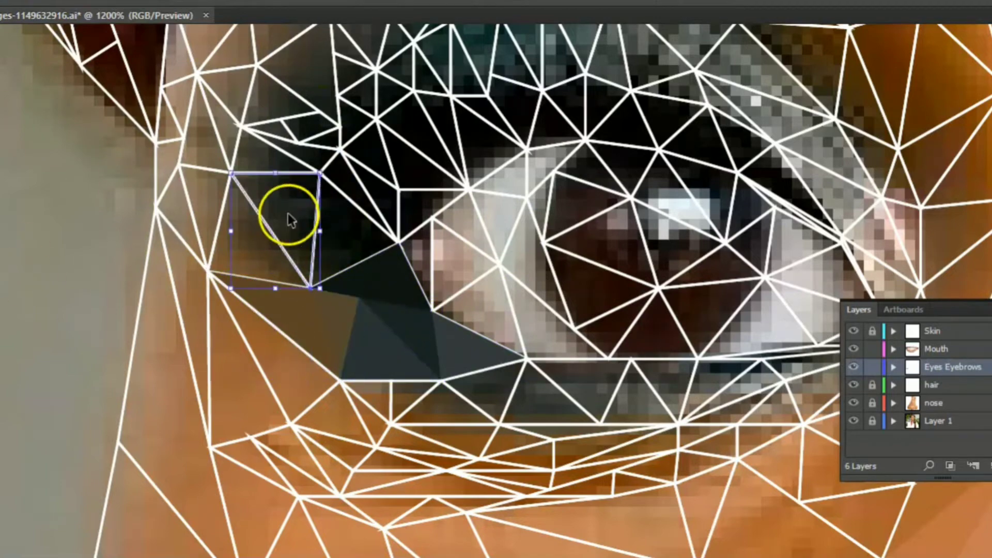
- Colour the dark eye makeup triangles beside the left eye's outer corner with near-black shades sampled from the photo
left_click(291, 225)
left_click(363, 209, "ctrl")
left_click(354, 185)
left_click(316, 249, "ctrl")
left_click(358, 263, "ctrl")
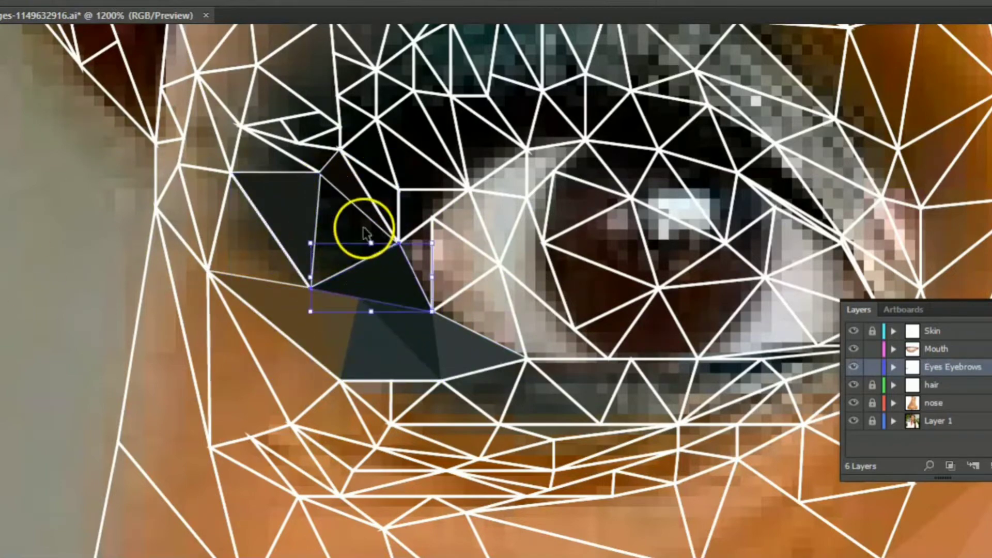
left_click(343, 259, "ctrl")
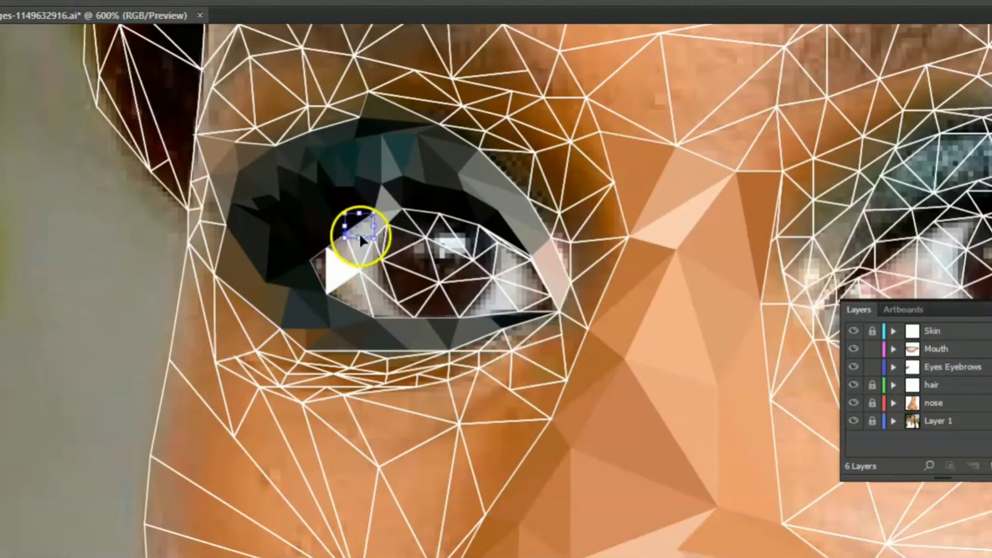
left_click(379, 296)
left_click(379, 267)
left_click(360, 250)
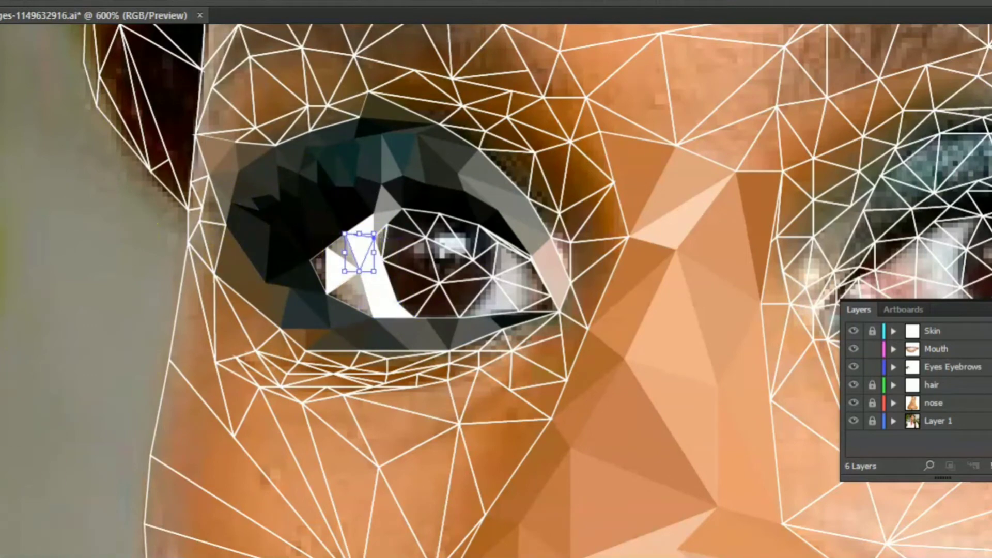
- Fill the triangles on both sides of the left eye's iris with white
left_click(381, 224)
left_click(490, 304)
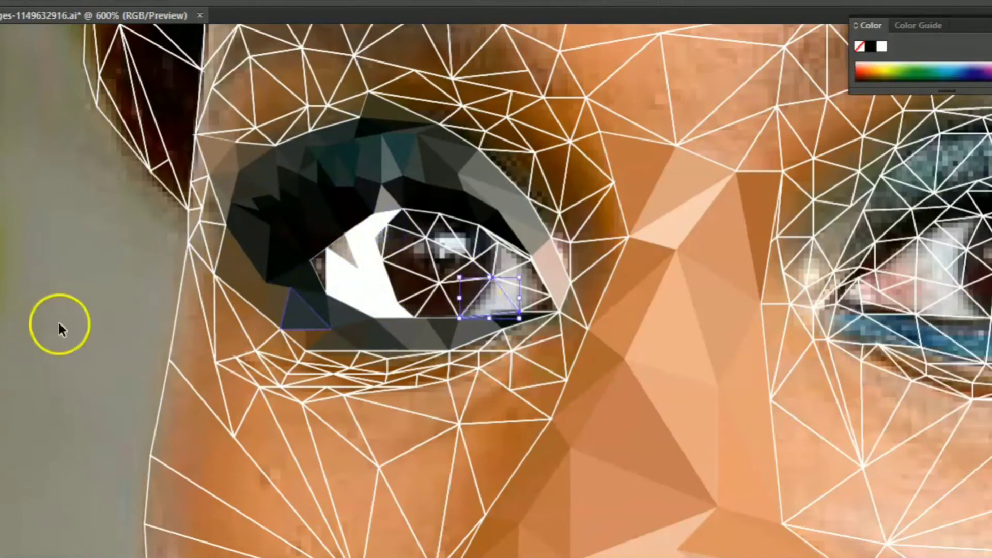
left_click(507, 261)
left_click(409, 241)
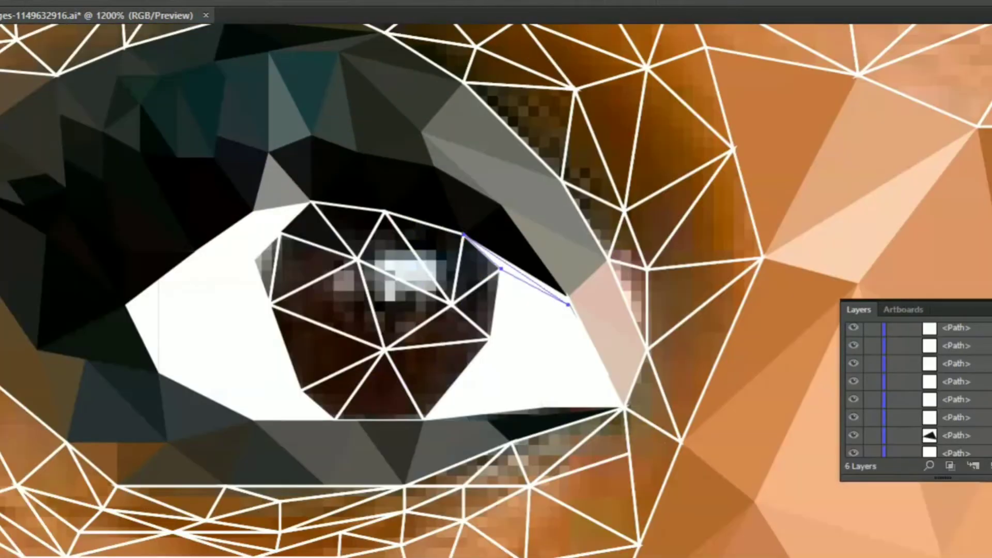
- Colour the lower iris triangles of the left eye with dark browns sampled from the photo
left_click(416, 266)
left_click(330, 316)
left_click(322, 380, "ctrl")
left_click(335, 386)
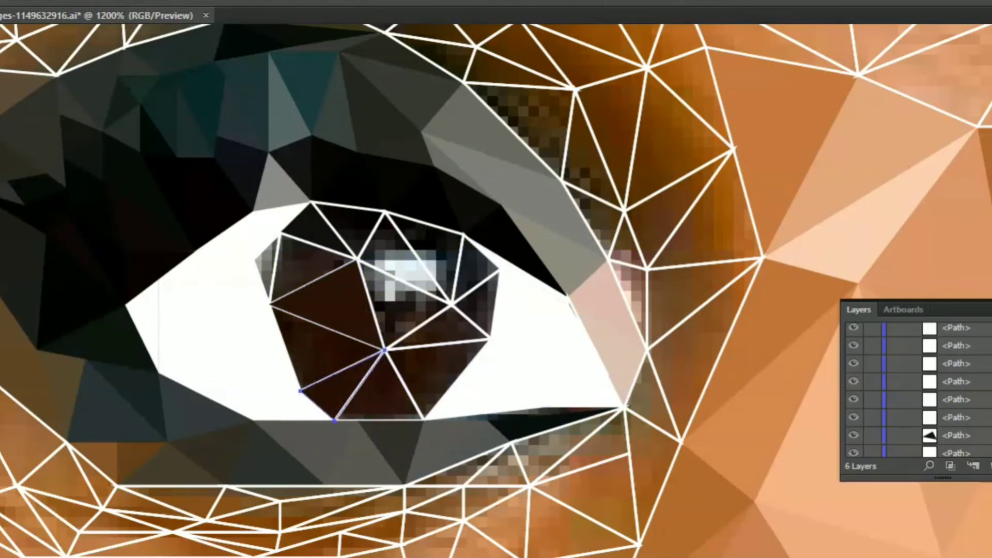
left_click(406, 385, "ctrl")
left_click(432, 371)
left_click(348, 396, "ctrl")
left_click(378, 395)
left_click(421, 346, "ctrl")
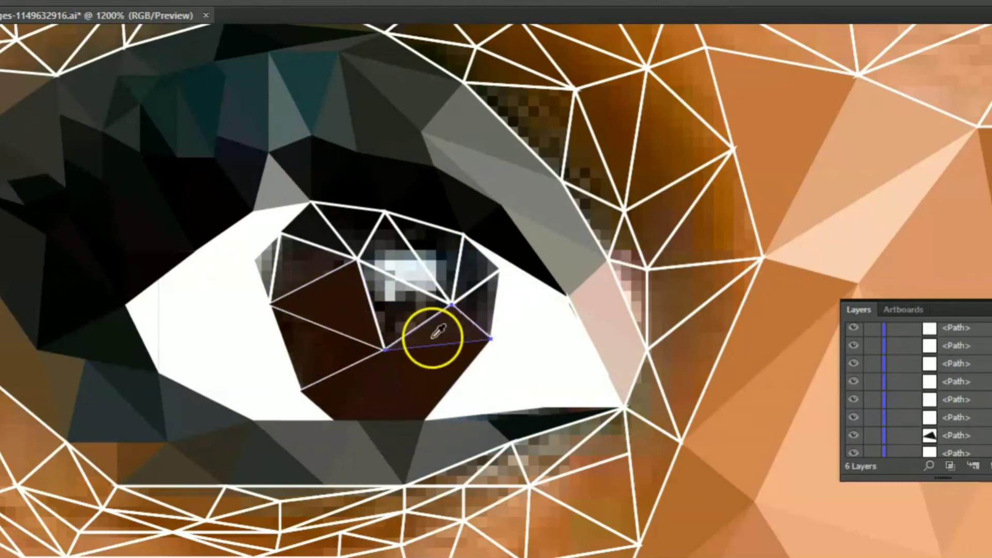
left_click(432, 337)
- Fill the iris triangles along the right and upper edge of the left eye with sampled near-black tones
left_click(472, 291, "ctrl")
left_click(482, 295)
left_click(457, 273, "ctrl")
left_click(431, 241)
left_click(373, 234, "ctrl")
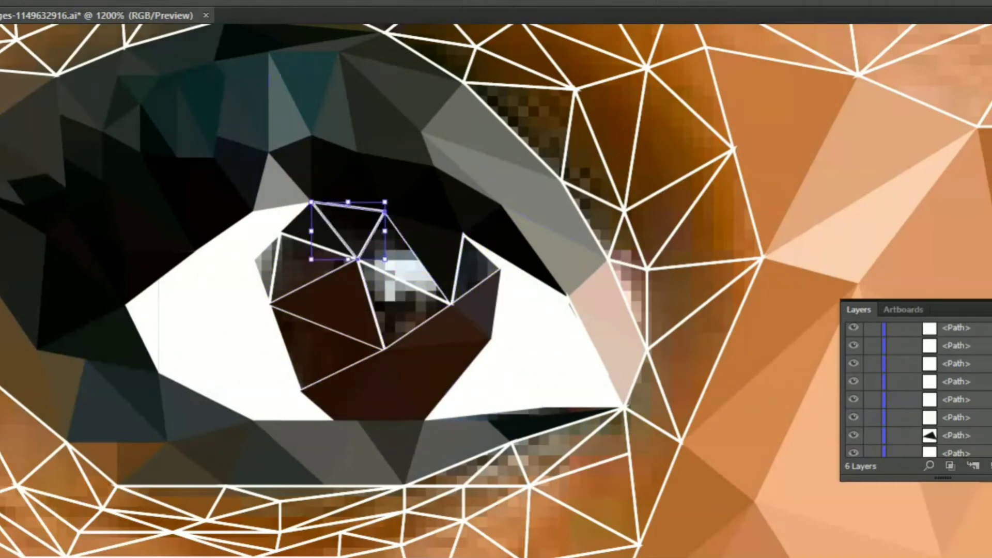
left_click(353, 224)
- Colour the iris's upper-left triangles dark brown and the narrow sliver beside them white
left_click(277, 264, "ctrl")
left_click(318, 288)
left_click(265, 264, "ctrl")
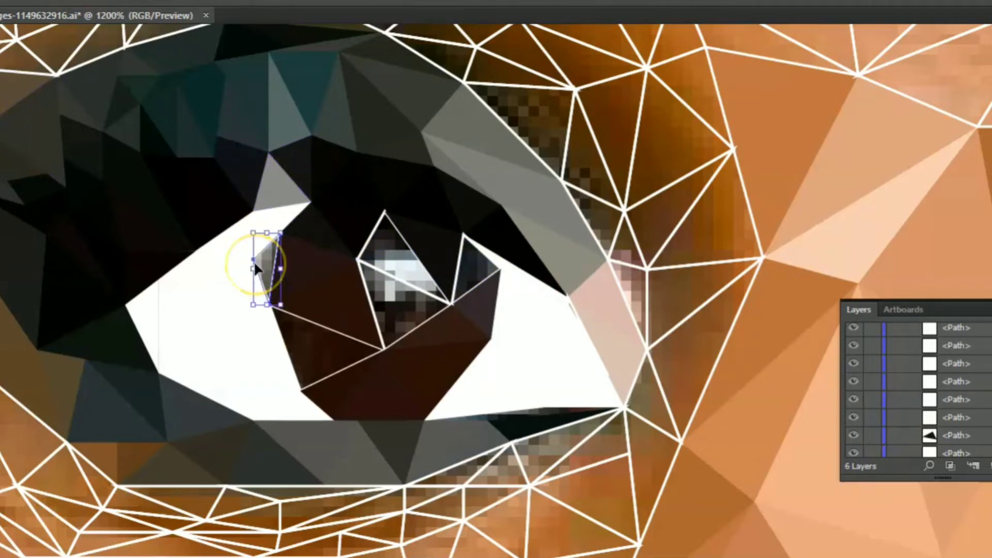
left_click(247, 267)
- Fill the triangles over the iris highlight and the remaining right and lower-left iris triangles with sampled dark shades
left_click(382, 300, "ctrl")
left_click(412, 312)
left_click(374, 232, "ctrl")
left_click(390, 239)
left_click(458, 269, "ctrl")
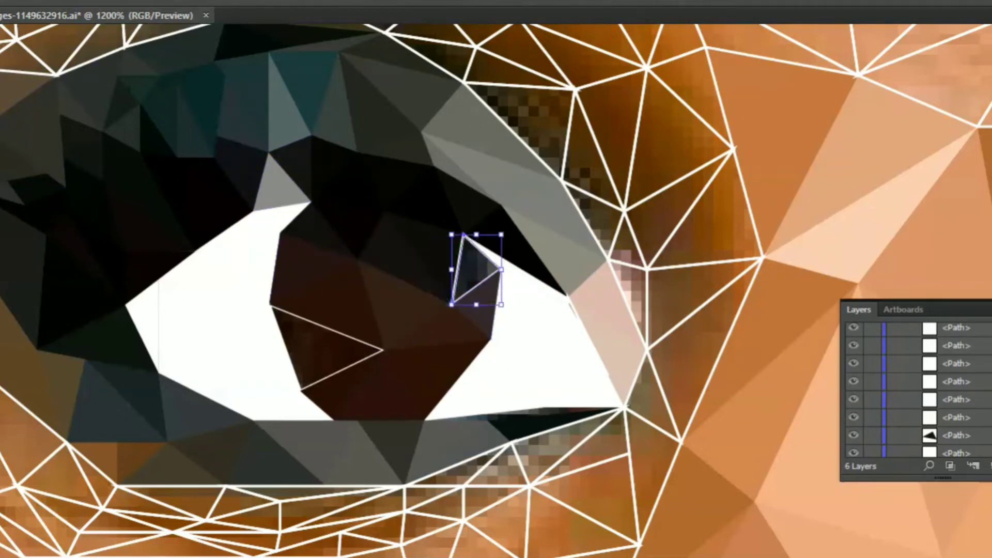
left_click(473, 266)
left_click(327, 376, "ctrl")
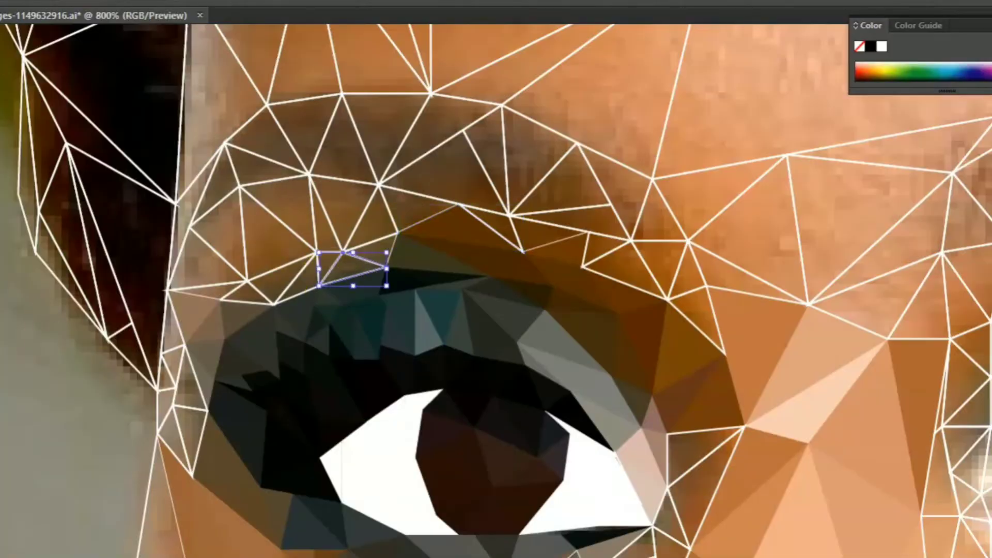
- Colour the upper eyelid triangles between the left eye's makeup and brow with sampled browns
left_click(371, 258, "ctrl")
left_click(283, 172)
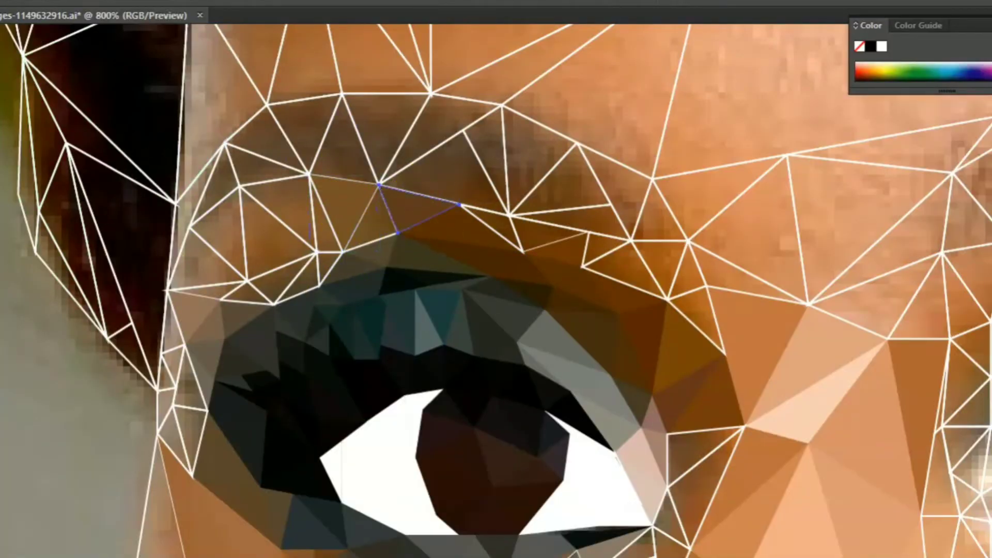
left_click(340, 259, "ctrl")
left_click(327, 263)
left_click(298, 293, "ctrl")
left_click(303, 282)
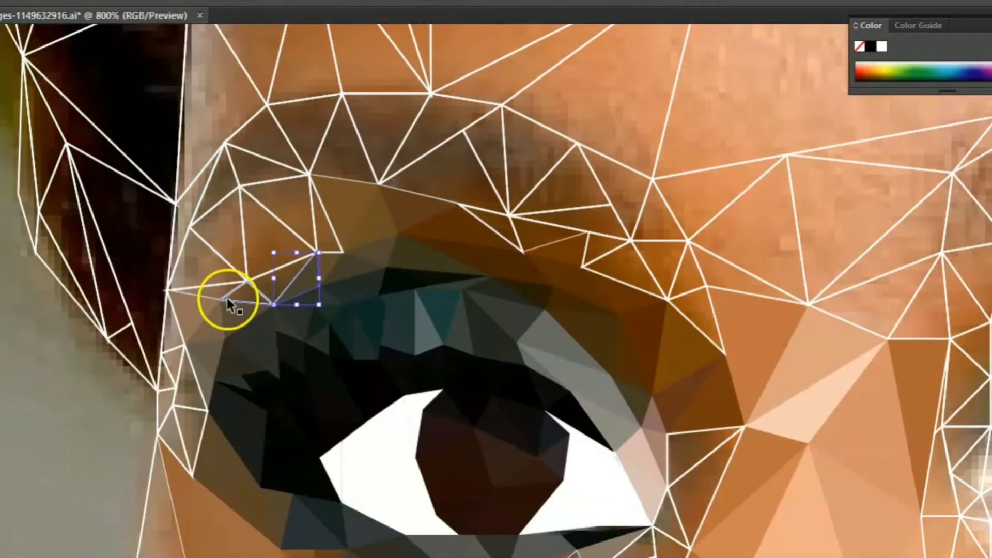
- Fill the triangles at the outer end of the left upper eyelid with sampled brown skin tones
left_click(227, 297, "ctrl")
left_click(247, 295)
left_click(243, 222, "ctrl")
left_click(226, 238)
left_click(183, 250, "ctrl")
left_click(206, 267)
- Colour the narrow triangles along the face edge beside the left eye and brow with sampled greyish browns
left_click(190, 212)
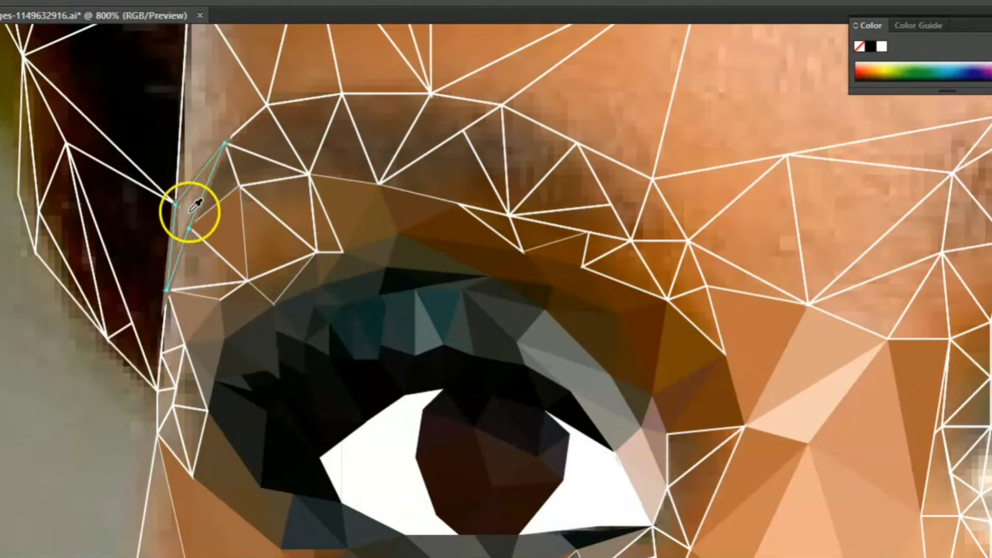
left_click(228, 171)
left_click(206, 285, "ctrl")
left_click(163, 337, "ctrl")
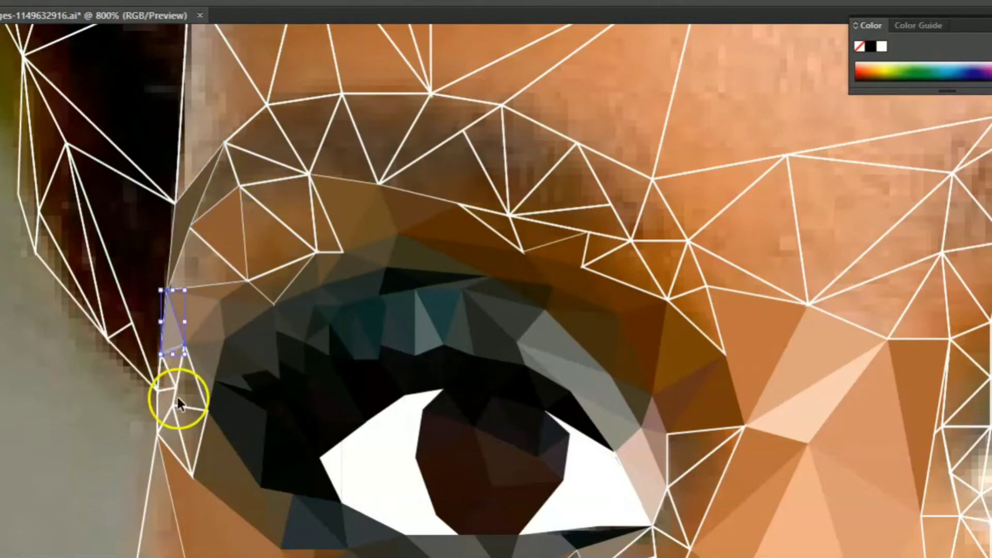
left_click(192, 431, "ctrl")
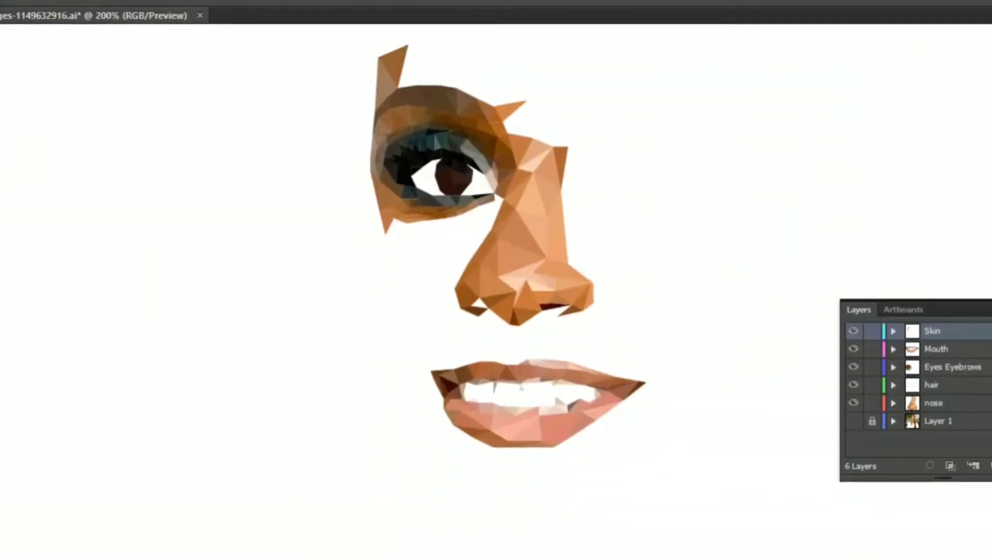
- Fill the Skin layer triangles on the left temple above the brow with browns sampled from the photo
left_click(158, 226, "ctrl")
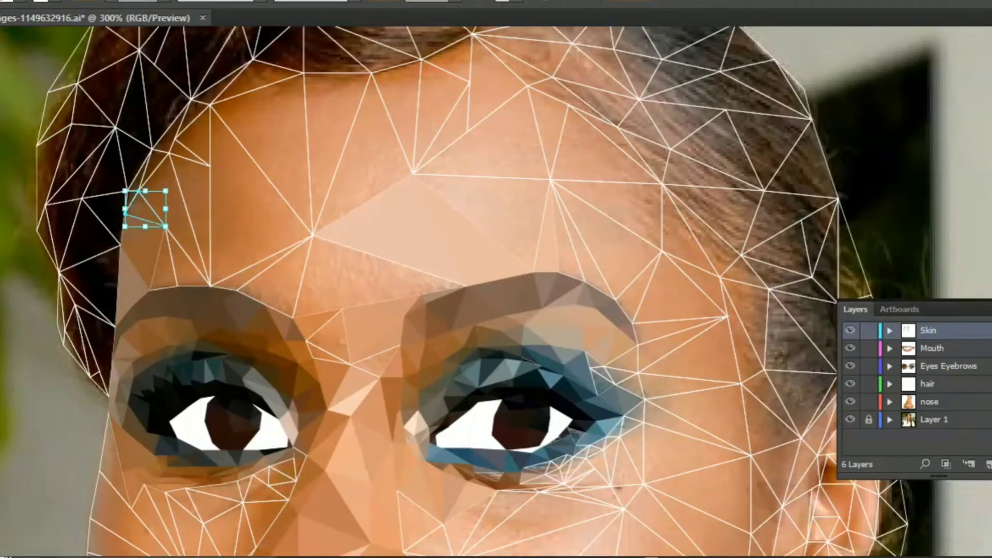
left_click(142, 211)
left_click(138, 190, "ctrl")
left_click(97, 228, "ctrl")
left_click(169, 247, "ctrl")
left_click(165, 269)
left_click(135, 209, "ctrl")
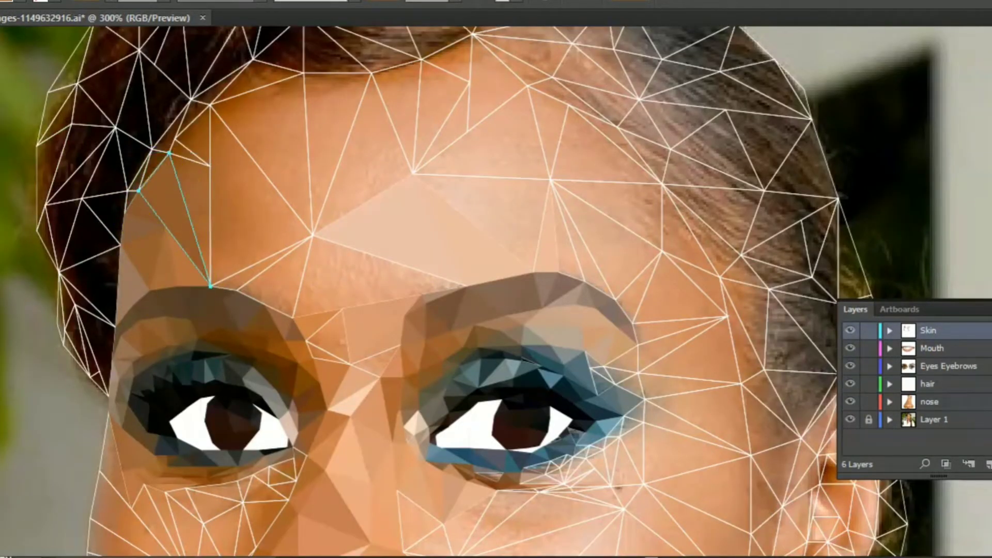
- Colour the thin hairline sliver on the hair layer and the adjoining small forehead triangles with sampled browns
left_click(133, 160, "ctrl")
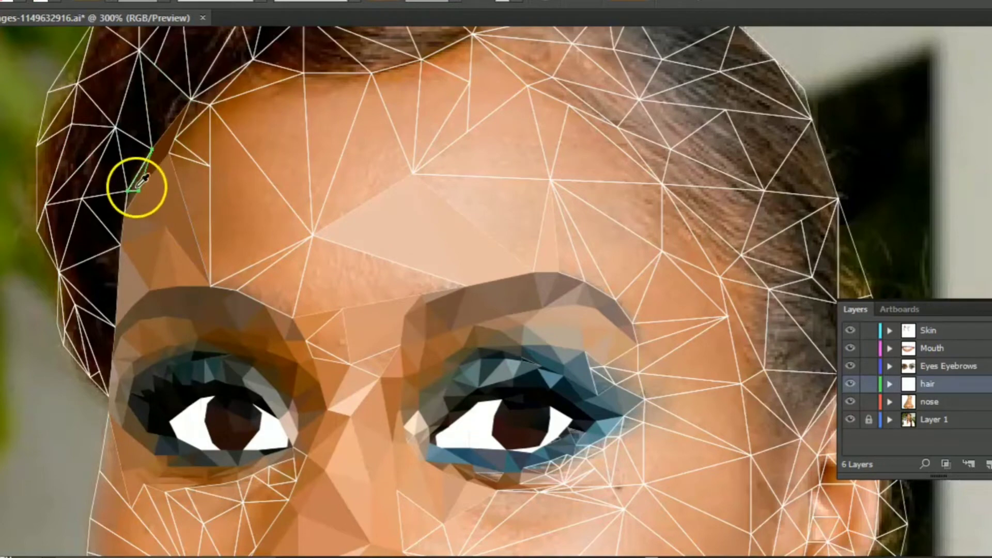
left_click(137, 187)
left_click(176, 172, "ctrl")
left_click(194, 162, "ctrl")
left_click(192, 204)
left_click(172, 147, "ctrl")
left_click(185, 153)
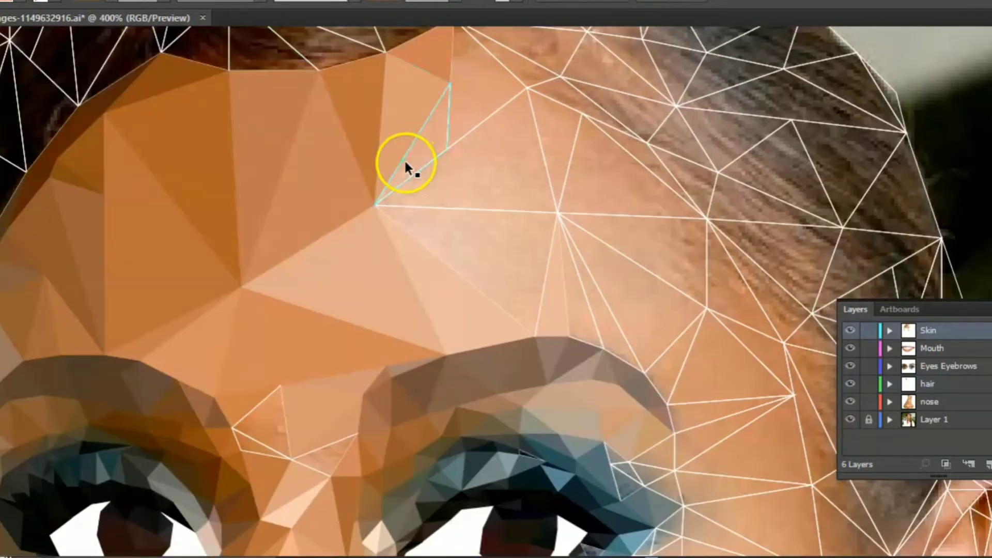
- Colour the central forehead triangles up to the hairline with sampled orange and light peach tones
left_click(405, 159, "ctrl")
left_click(427, 145)
left_click(464, 43)
left_click(455, 227, "ctrl")
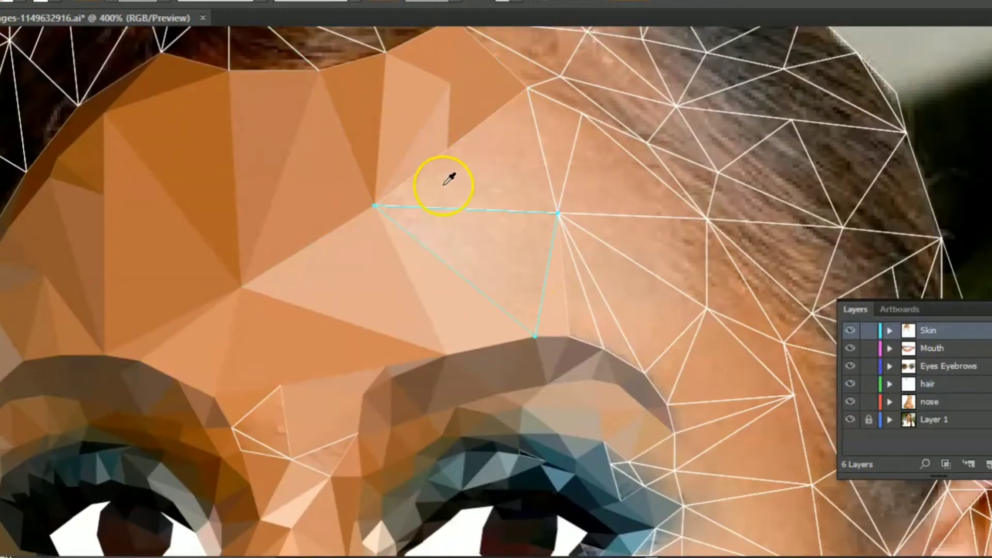
left_click(536, 120, "ctrl")
left_click(522, 160)
left_click(537, 213, "ctrl")
left_click(539, 237)
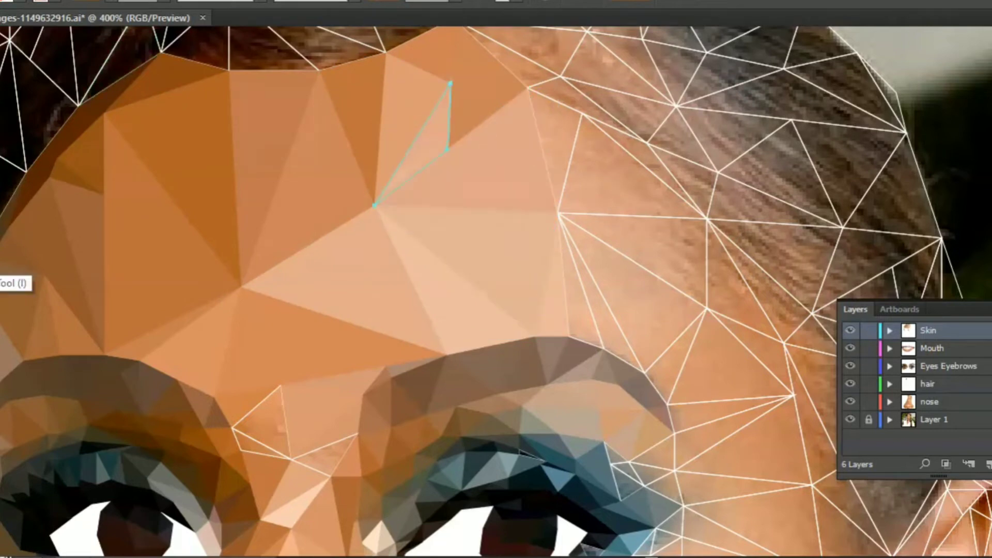
left_click(425, 145)
- Fill the forehead triangles above the right brow with sampled light skin tones
left_click_drag(516, 162, 382, 89)
left_click(453, 231)
left_click(443, 227)
left_click(489, 259)
left_click(479, 258)
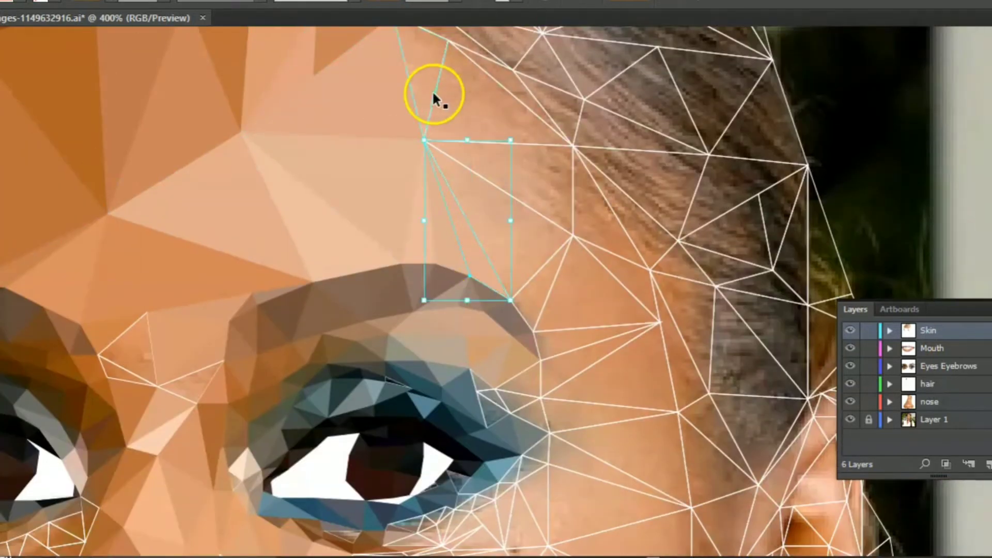
left_click(434, 94, "ctrl")
left_click(428, 41)
- Colour the right forehead triangles beside the hairline with sampled tans, undoing and resampling the fill of the darker one
left_click(467, 141, "ctrl")
left_click(481, 95)
left_click(558, 248, "ctrl")
left_click(541, 227)
left_click(574, 179, "ctrl")
left_click(566, 184)
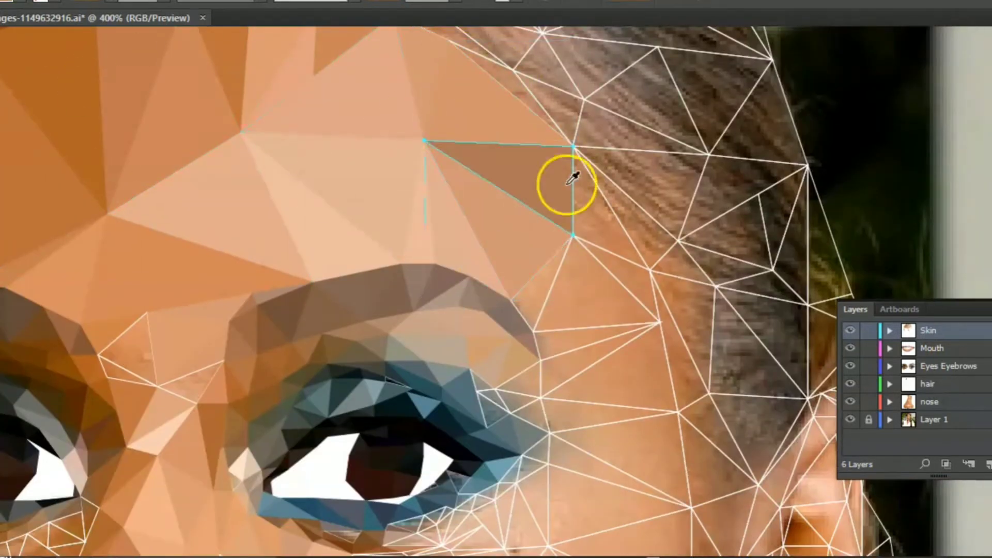
key("ctrl+z")
left_click(550, 179)
left_click(555, 263)
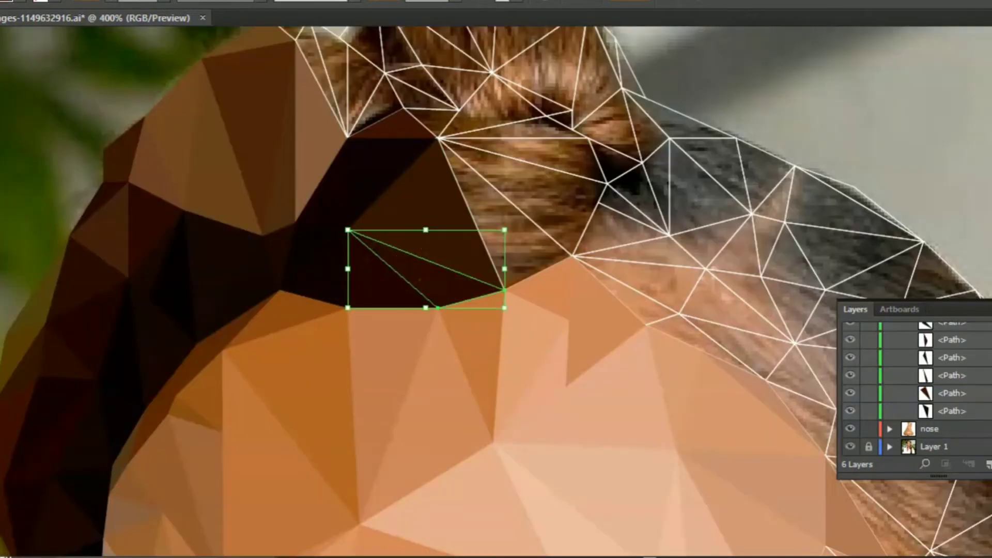
- Fill the hair triangles between the top of the forehead and the bun with sampled dark browns
left_click(462, 148, "ctrl")
left_click(537, 199)
left_click(555, 264, "ctrl")
left_click(556, 256)
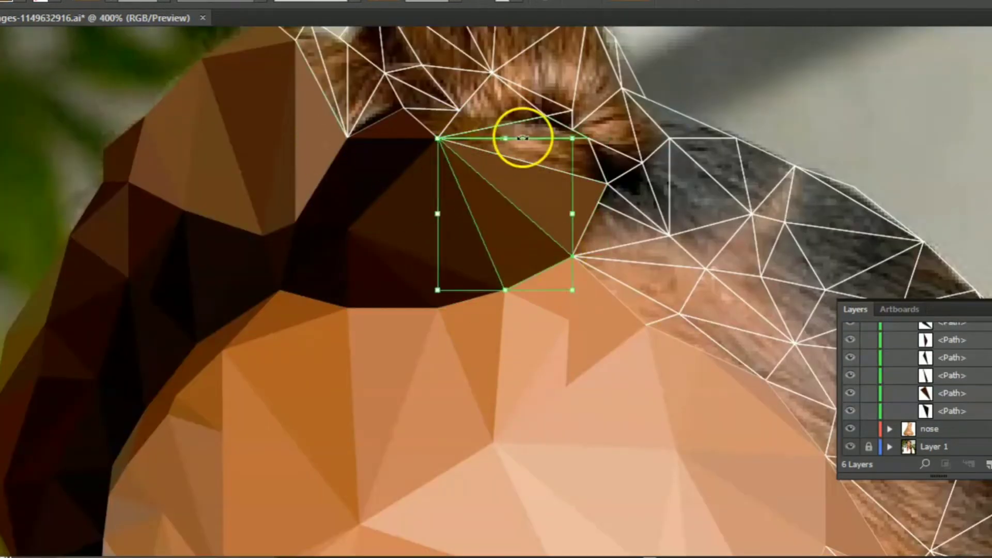
left_click(521, 138, "ctrl")
left_click(489, 132)
left_click(585, 178, "ctrl")
left_click(593, 165)
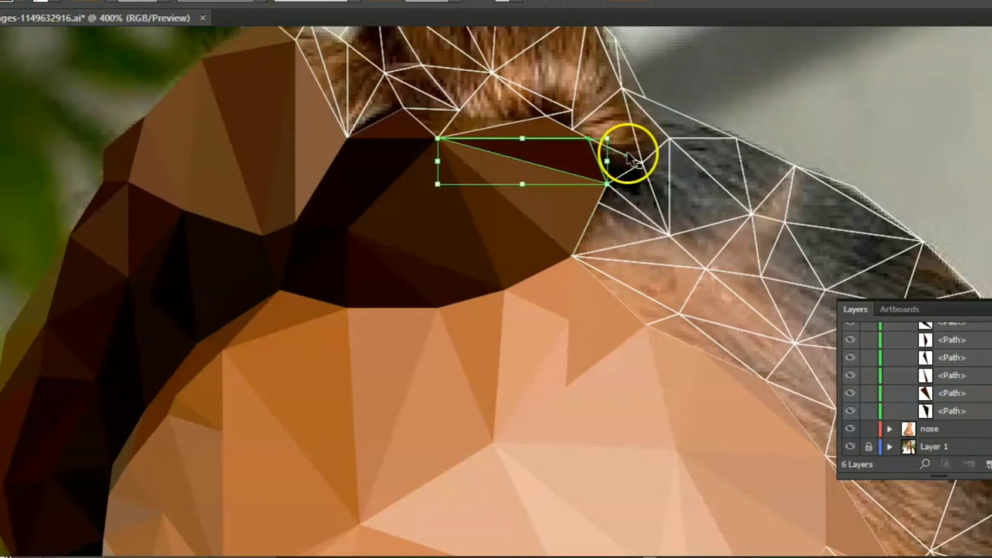
- Colour the hair triangles right of the bun's base with sampled near-black and dark grey
left_click(628, 155, "ctrl")
left_click(609, 169)
left_click(638, 210, "ctrl")
left_click(650, 199)
- Undo the first fill of the triangle at the bun's right edge and recolour it and its neighbours with sampled tones
left_click(595, 109, "ctrl")
left_click(586, 88)
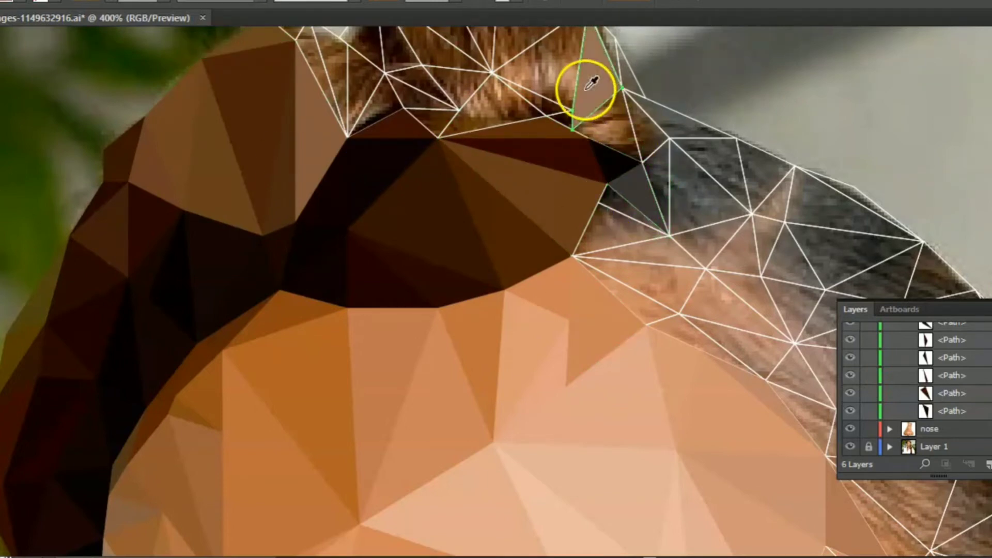
key("ctrl+z")
left_click(591, 49)
left_click(637, 147, "ctrl")
left_click(168, 155)
left_click(600, 116, "ctrl")
left_click(522, 101)
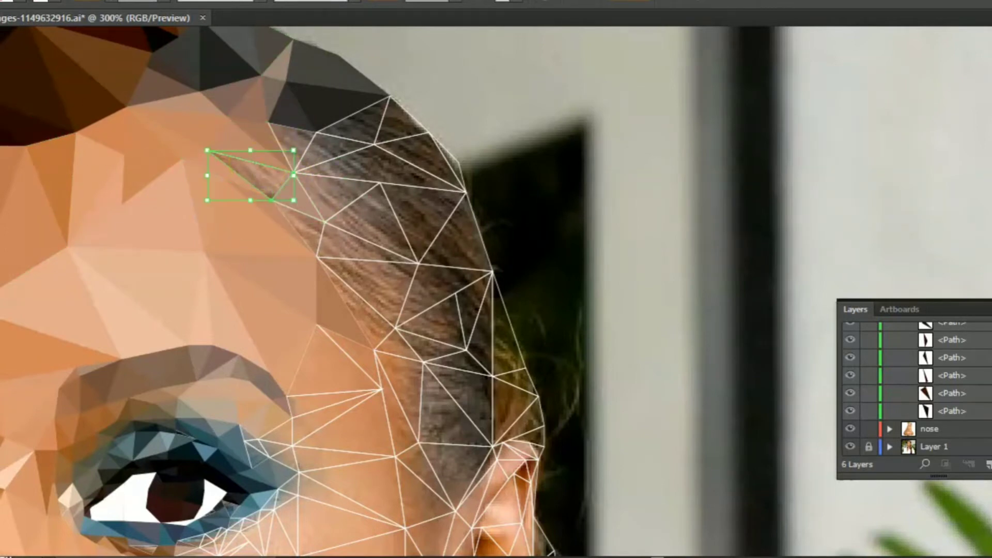
- Fill the small hairline triangles above the right side of the forehead with sampled light brown and dark grey
left_click(45, 99)
left_click(308, 148, "ctrl")
left_click(315, 175)
left_click(281, 125, "ctrl")
left_click(292, 139)
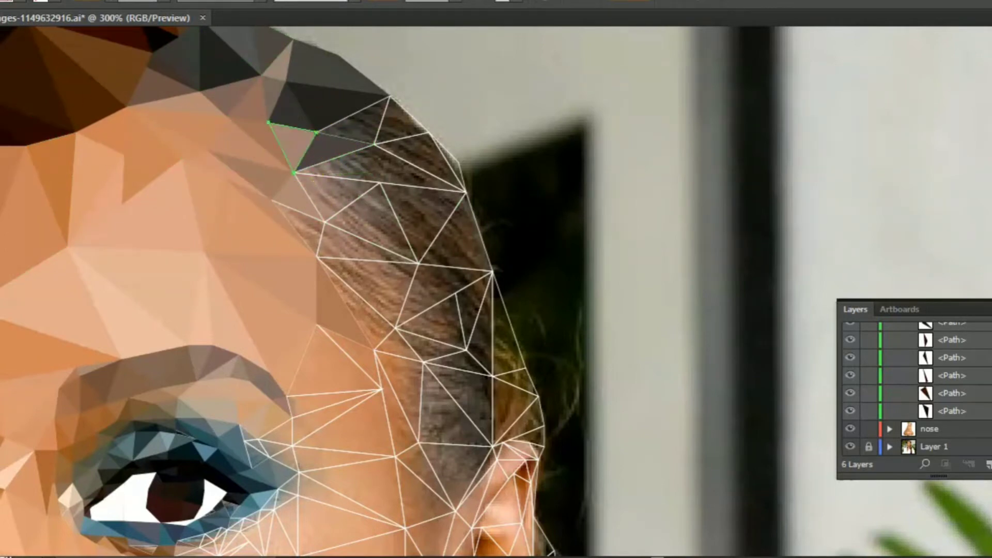
- Colour the hair triangles along the head's upper right outline with sampled dark greys and browns
left_click(357, 112, "ctrl")
left_click(362, 118)
left_click(433, 140, "ctrl")
left_click(435, 158)
left_click(409, 136, "ctrl")
left_click(400, 124)
- Fill the side hair triangles beyond the right temple with dark browns sampled from the photo
left_click(344, 207, "ctrl")
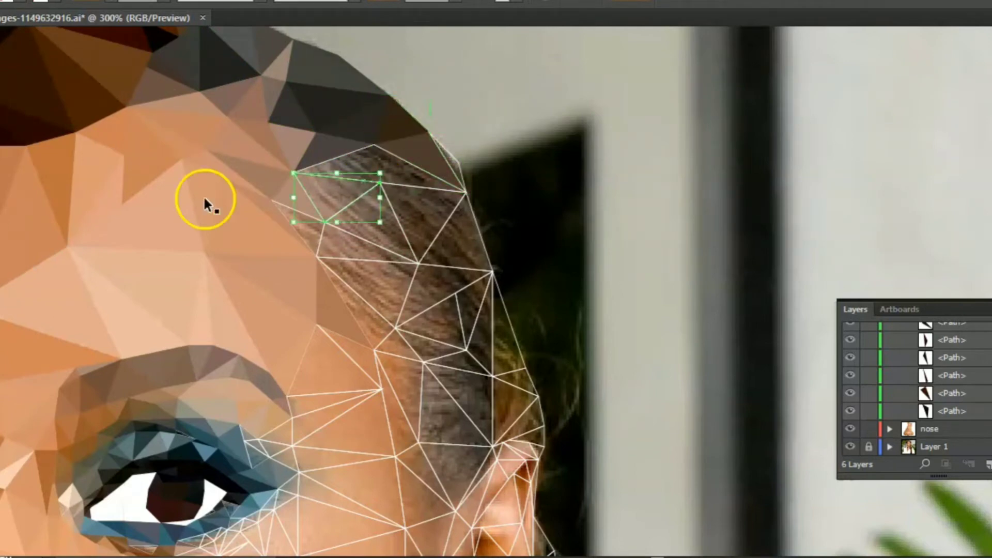
left_click(342, 190)
left_click(363, 146, "ctrl")
left_click(378, 167)
left_click(400, 224)
left_click(421, 210)
left_click(479, 272)
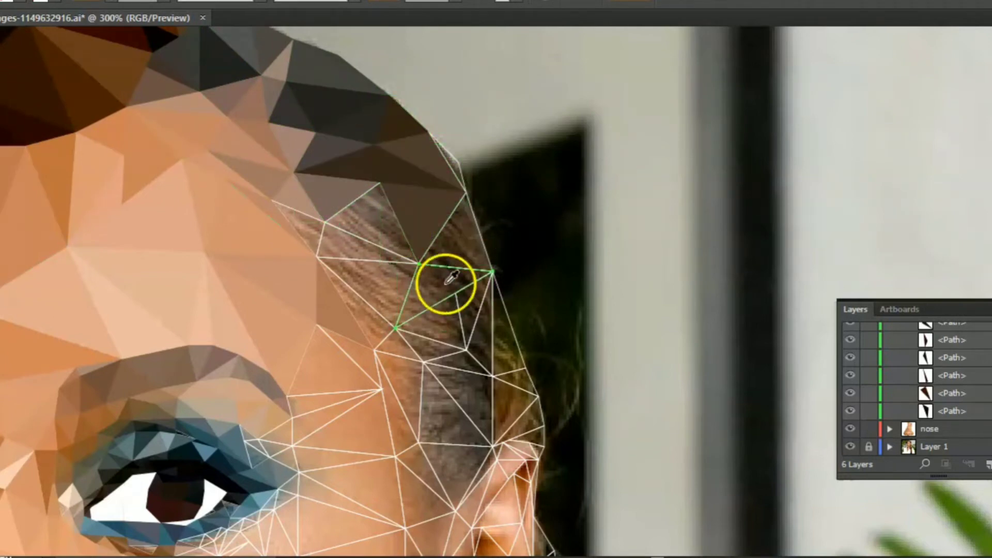
left_click(445, 285)
- Colour the remaining side hair triangles between the right temple hairline and the filled hair with sampled browns
left_click(454, 160)
left_click(346, 231, "ctrl")
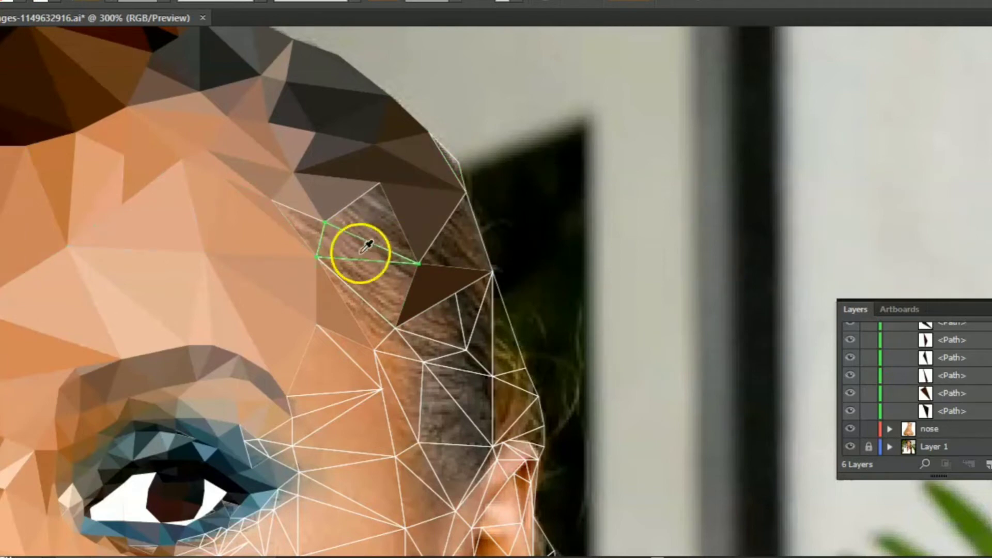
left_click(359, 250)
left_click(359, 237, "ctrl")
left_click(398, 228)
left_click(303, 214, "ctrl")
- Fill the skin triangles below the left eye and on the left cheek with sampled orange-brown tones
key("ctrl+plus")
left_click(433, 272)
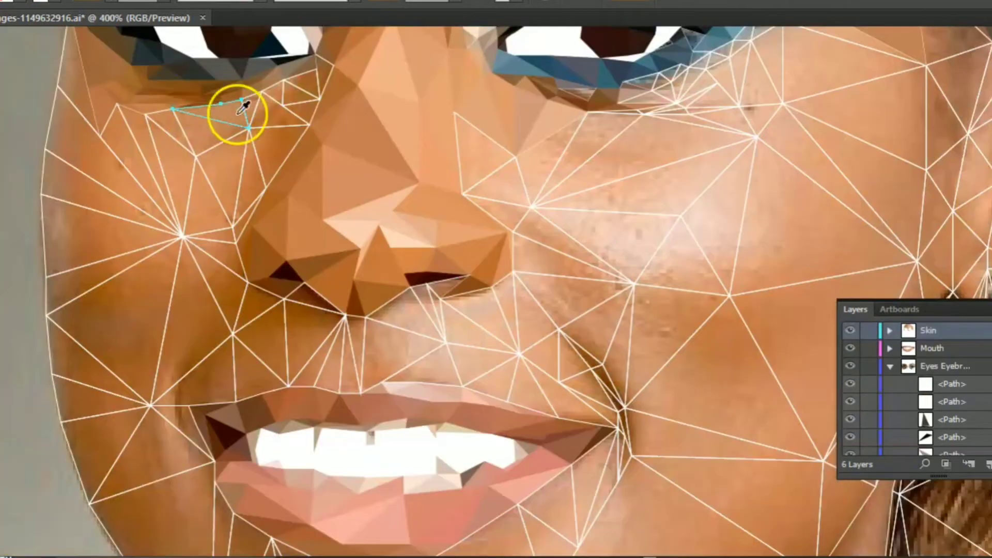
left_click(237, 173)
left_click(134, 143, "ctrl")
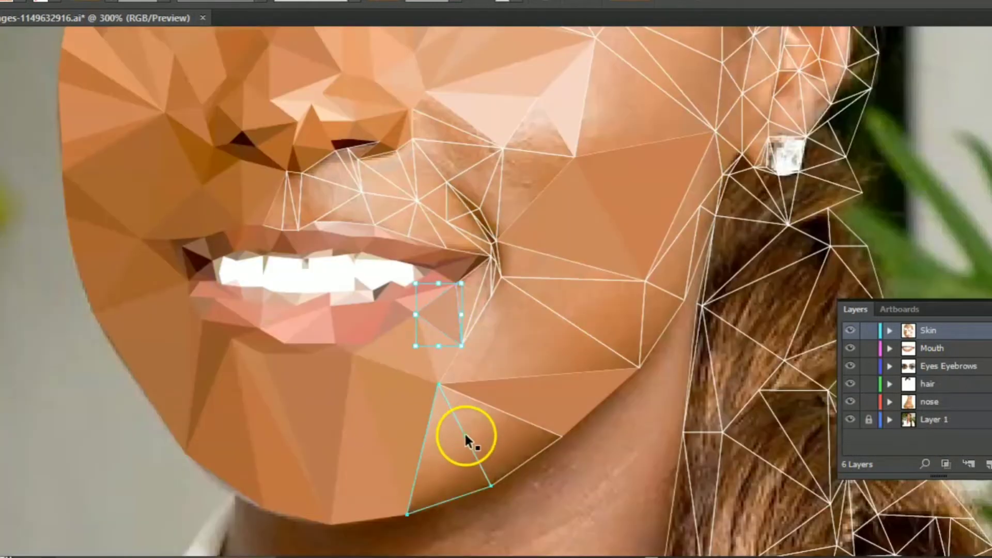
- Colour the two triangles at the right side of the chin with sampled light and medium browns
left_click(448, 442)
key("v")
left_click(486, 403)
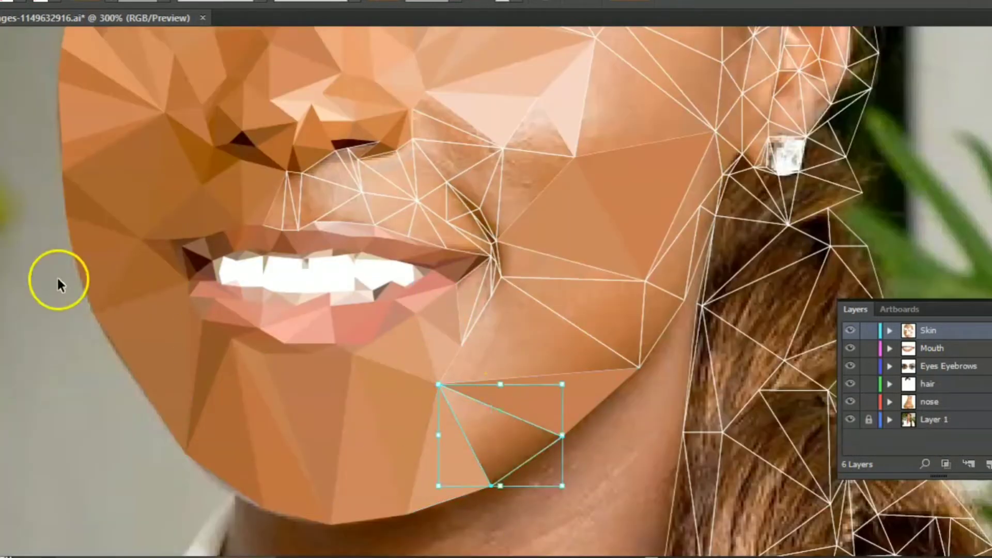
left_click(493, 438)
- Fill the triangles beside the right mouth corner and on the lower right cheek with sampled tan tones
key("v")
left_click(480, 319)
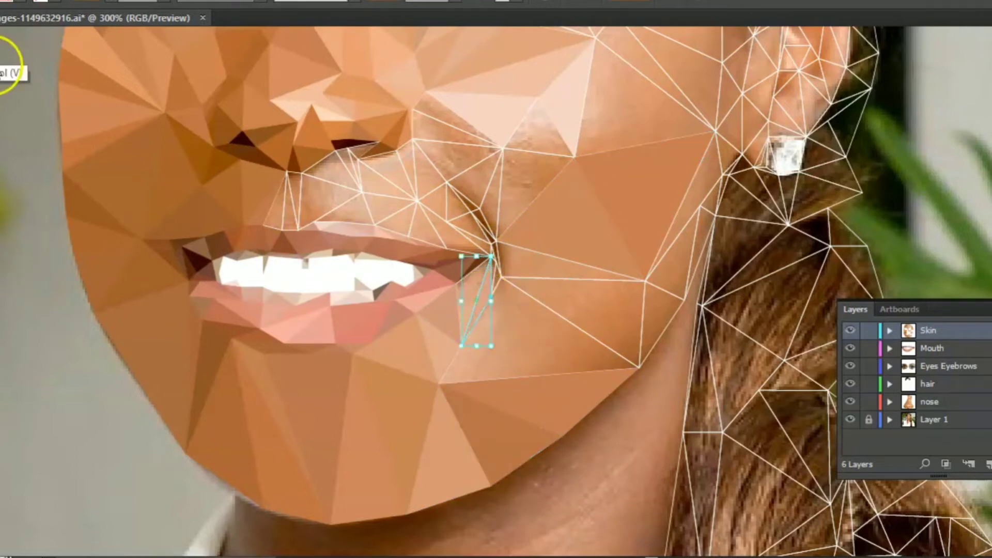
key("i")
left_click(526, 333)
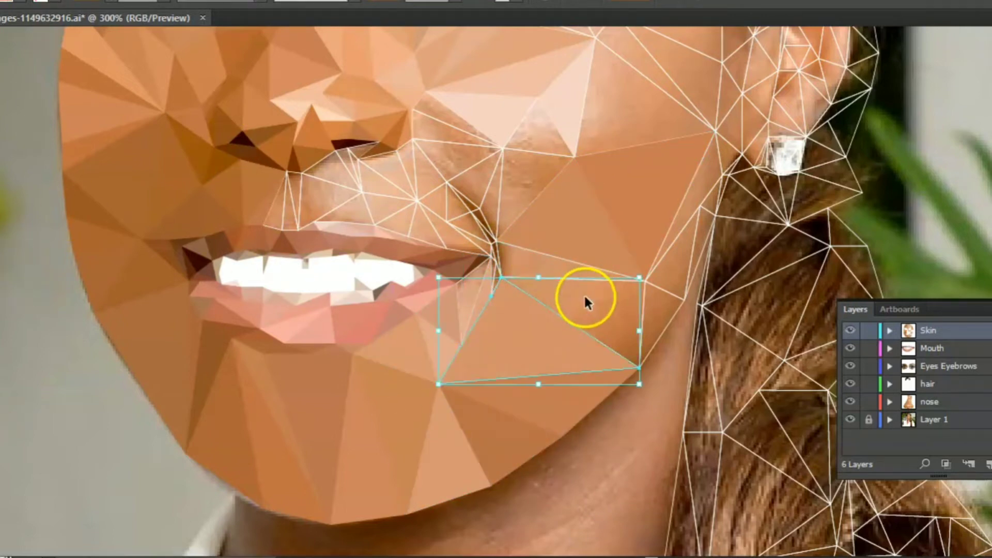
- Fill the open skin triangle between the right mouth corner and the jaw edge with a colour sampled from the photo
left_click(585, 302)
key("i")
left_click(585, 294)
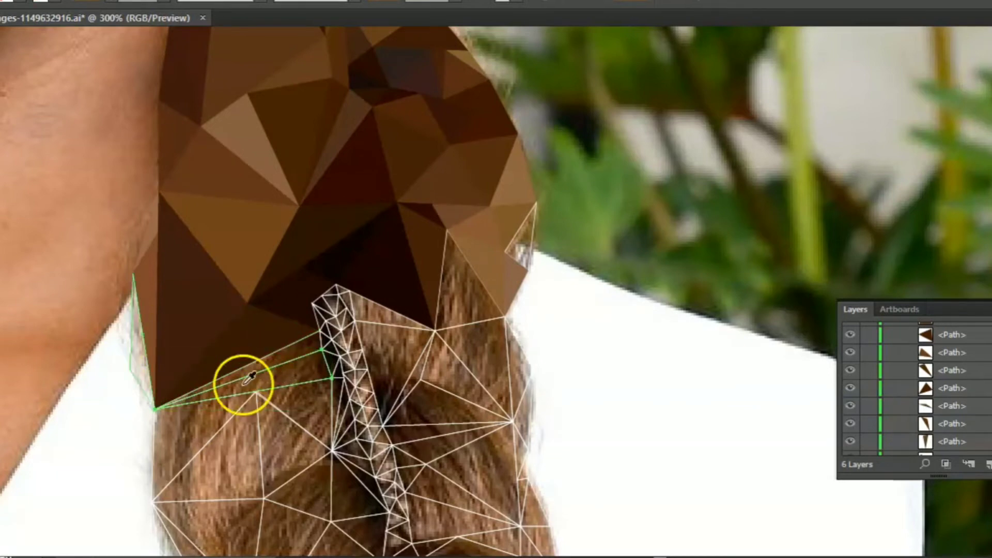
- Fill the long sliver triangles at the lower edge of the dark hair, to the left of the thin strand, with sampled dark browns
left_click(283, 373)
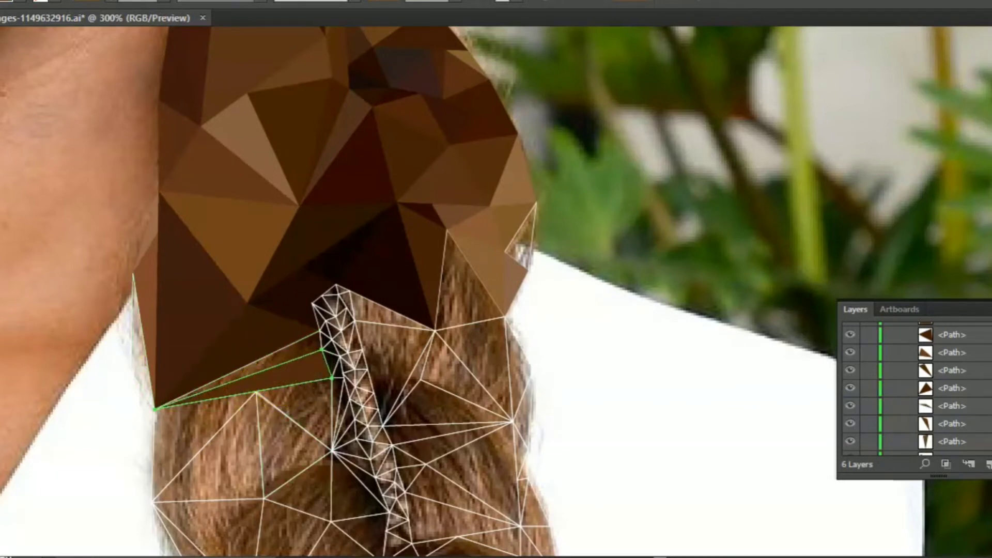
left_click(300, 344)
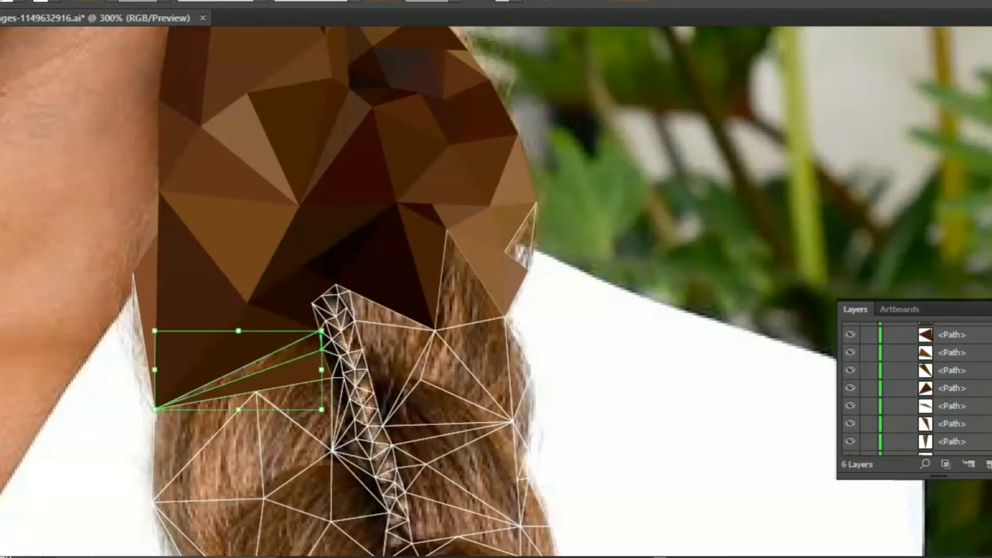
left_click(312, 344)
- Colour the open hair triangles to the right of the thin strand, up to the braid's outer edge, with sampled browns
left_click(376, 322, "ctrl")
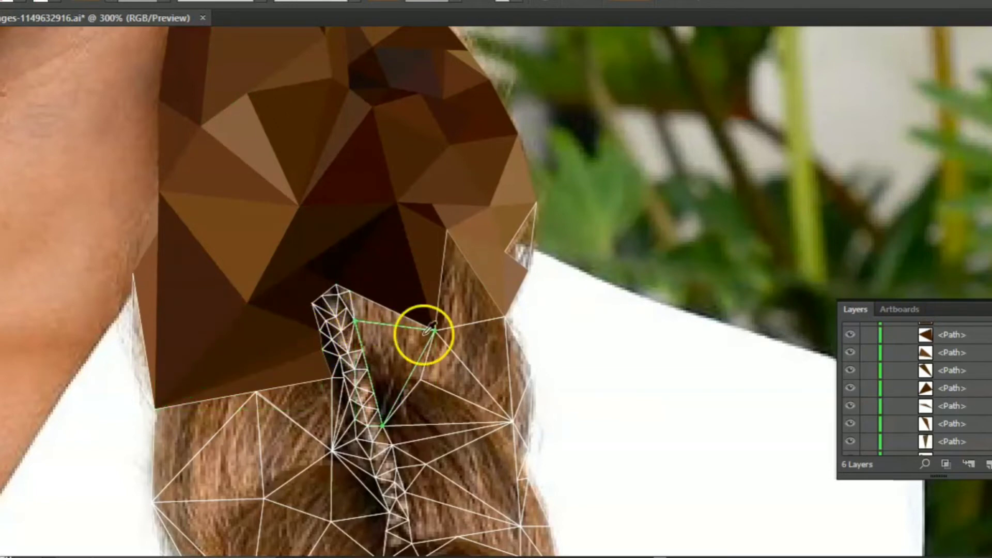
left_click(405, 379)
left_click(383, 312, "ctrl")
left_click(379, 315)
left_click(445, 249, "ctrl")
left_click(458, 294)
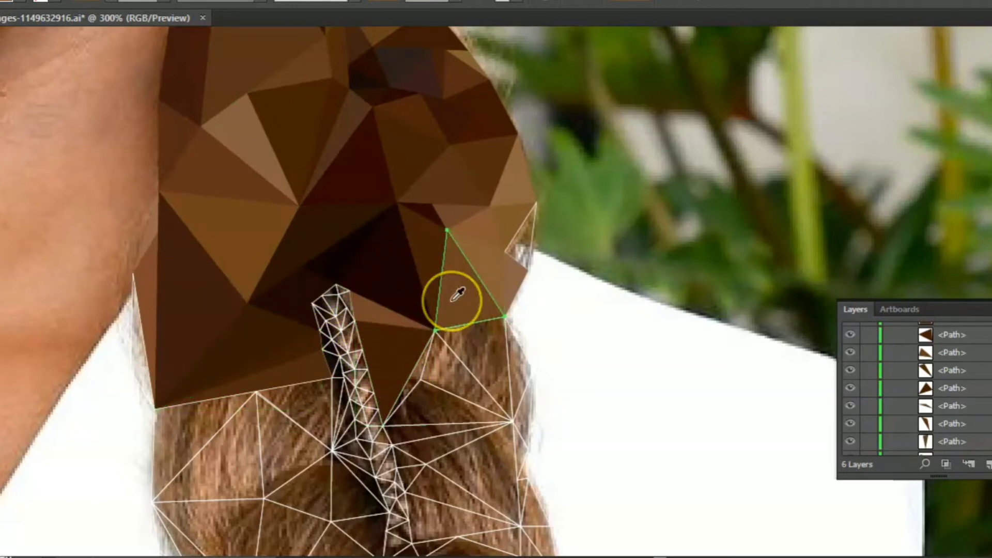
left_click(532, 227)
- Fill the next row of braid triangles below the filled right side with browns sampled from the photo
left_click(479, 381, "ctrl")
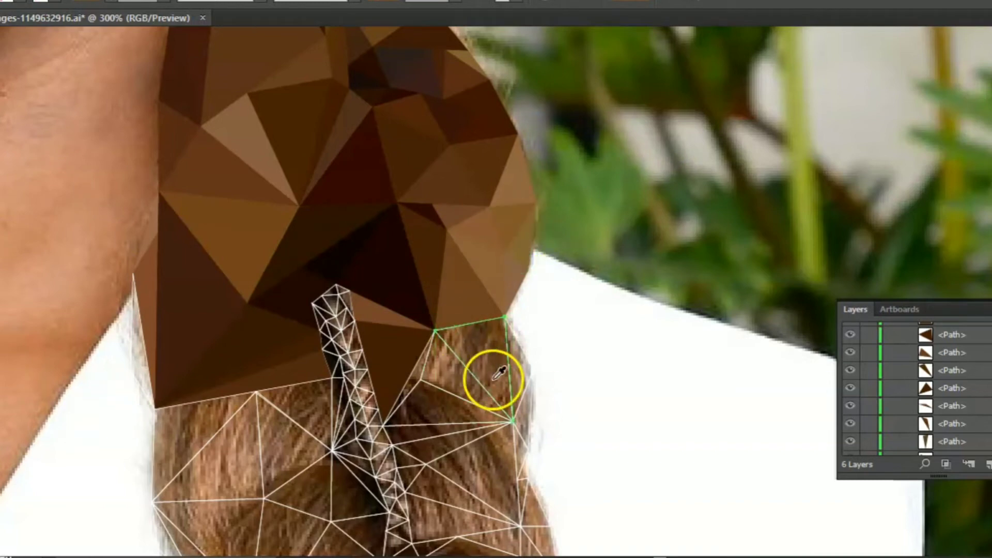
left_click(499, 401)
left_click(408, 378, "ctrl")
left_click(415, 380)
left_click(434, 386, "ctrl")
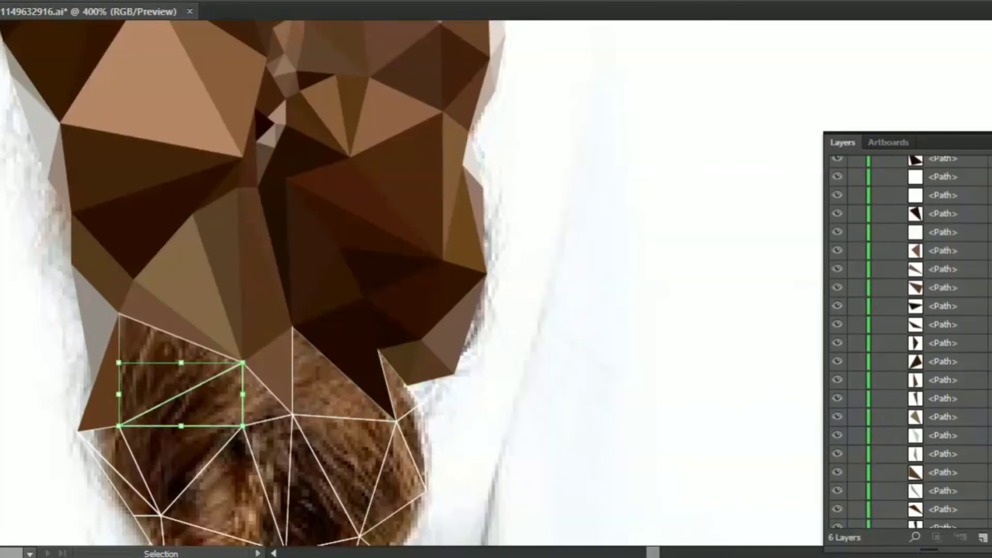
- Fill the left and centre triangles of the lower braid with sampled dark browns, undoing and resampling the overly dark left one
left_click(182, 347, "ctrl")
left_click(182, 347)
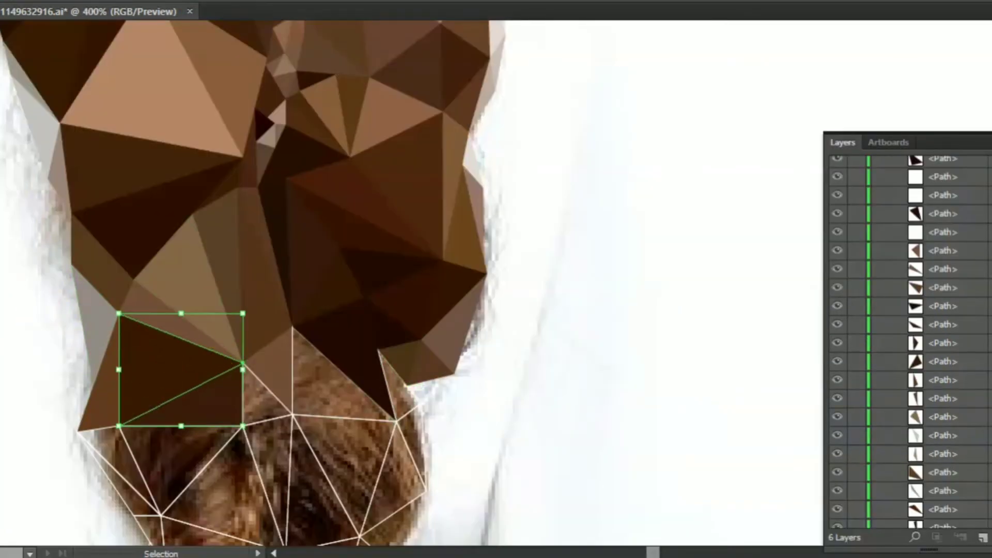
key("ctrl+z")
left_click(163, 373)
left_click(270, 455, "ctrl")
left_click(270, 454)
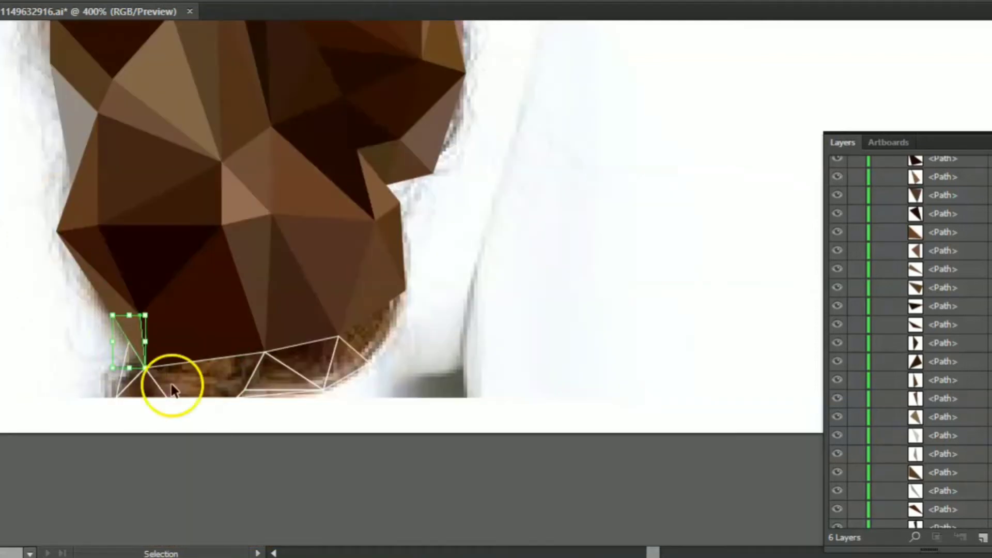
- Colour the remaining triangles along the bottom tip of the braid with sampled browns
left_click(137, 382, "ctrl")
left_click(133, 377)
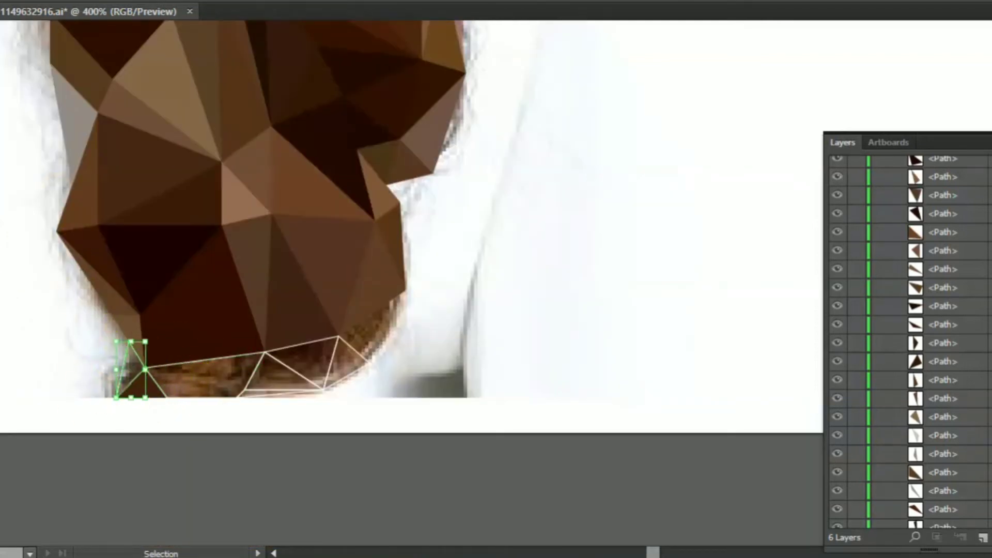
left_click(215, 367, "ctrl")
left_click(215, 368)
key("i")
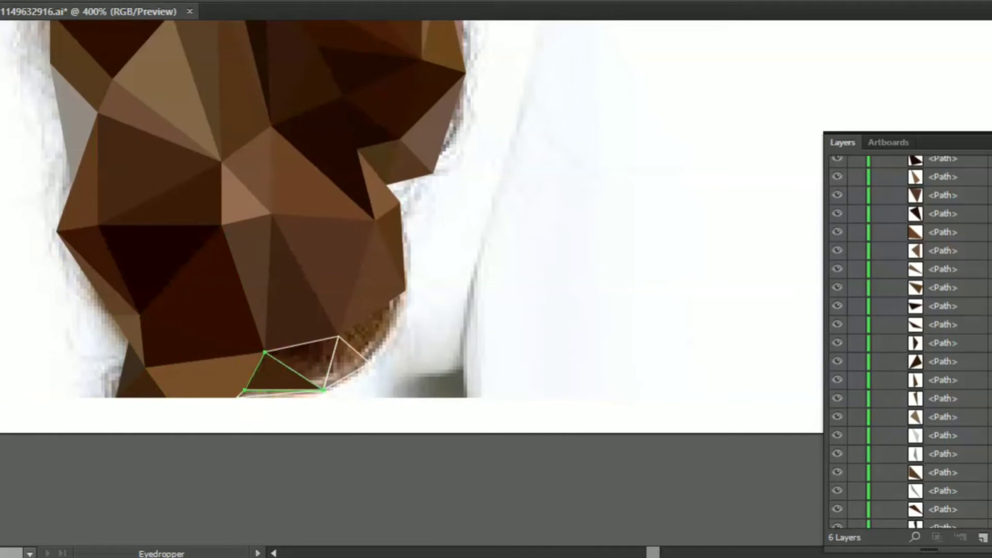
left_click(300, 362)
left_click(294, 408, "ctrl")
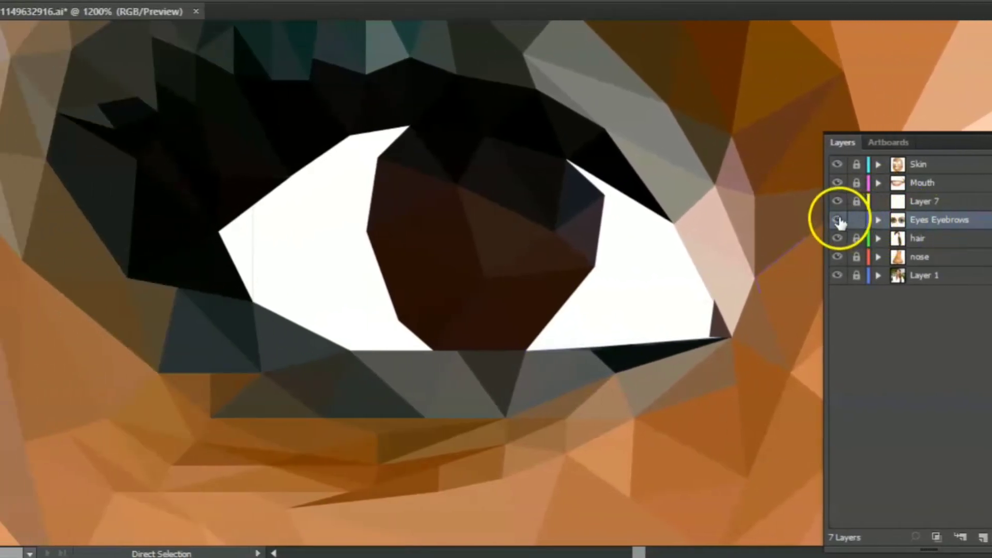
- Trace the left iris highlight freehand as a white shape on Layer 7, hiding the Eyes Eyebrows layer only while drawing
left_click(837, 221)
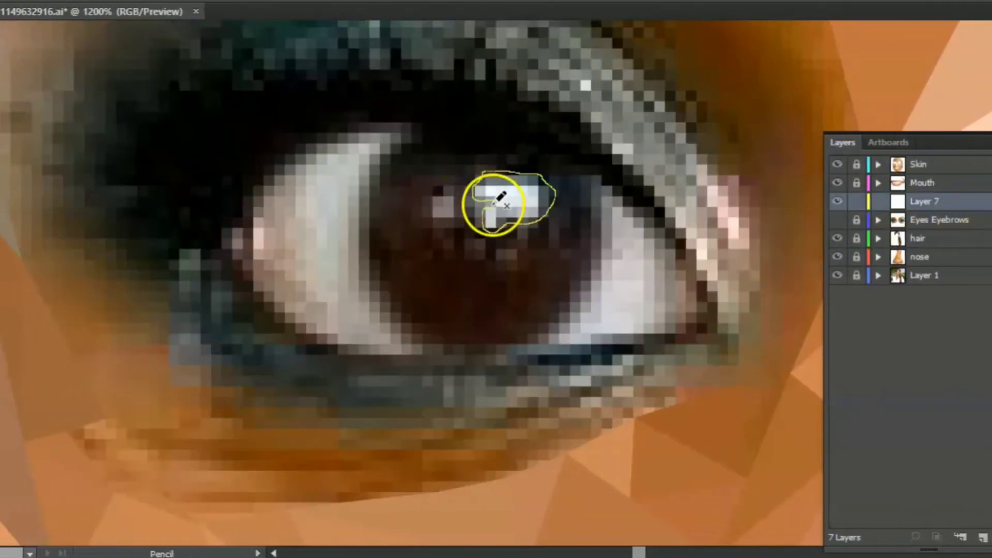
left_click_drag(492, 205, 493, 208)
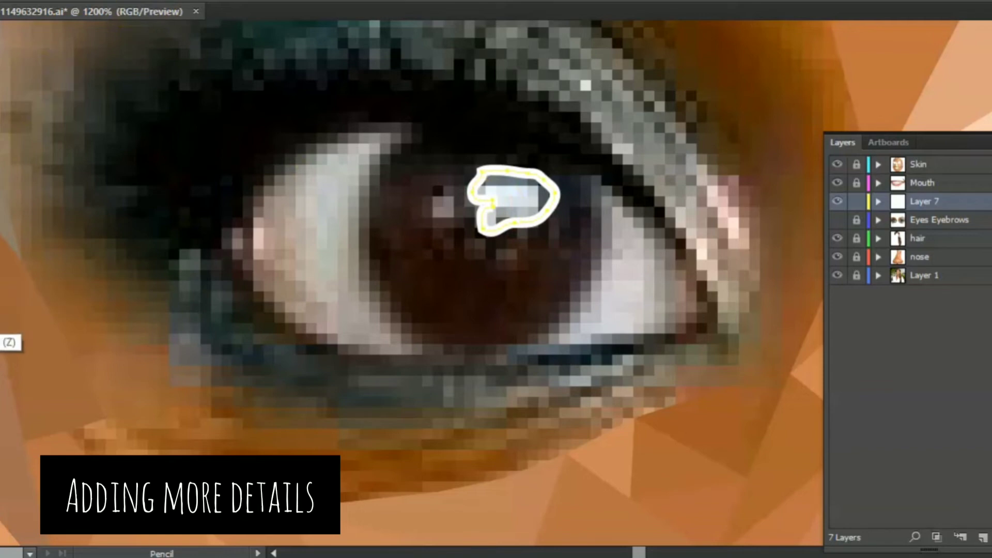
left_click(2, 351)
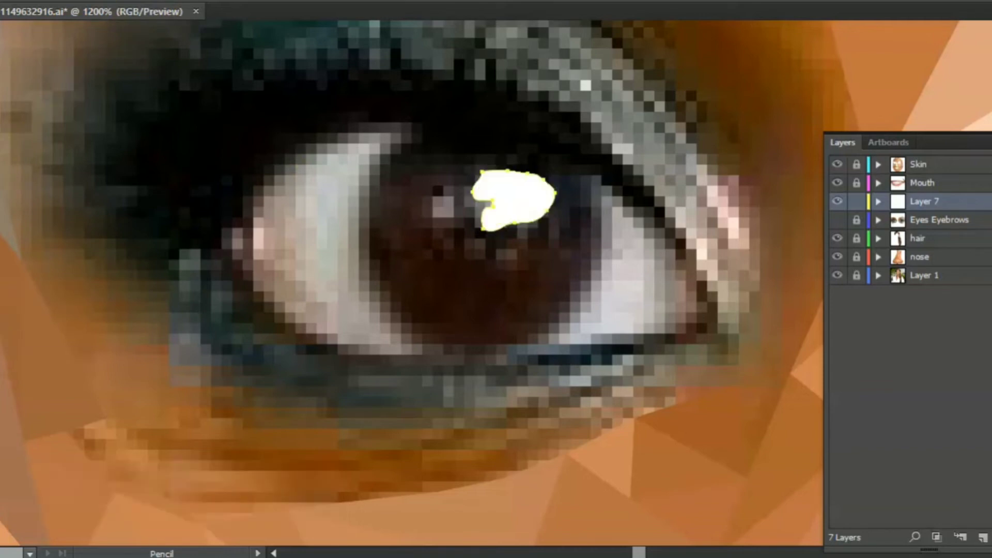
left_click(285, 240)
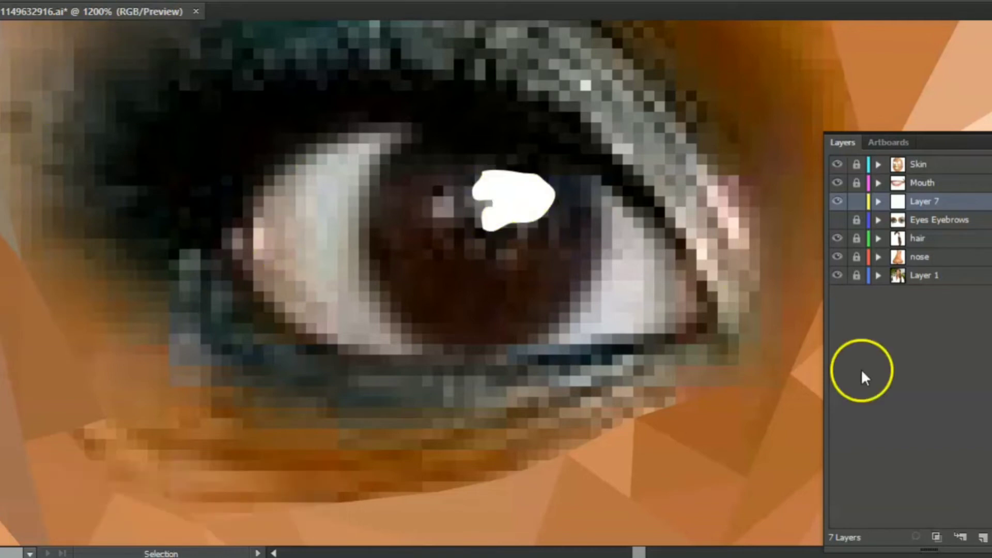
left_click(837, 222)
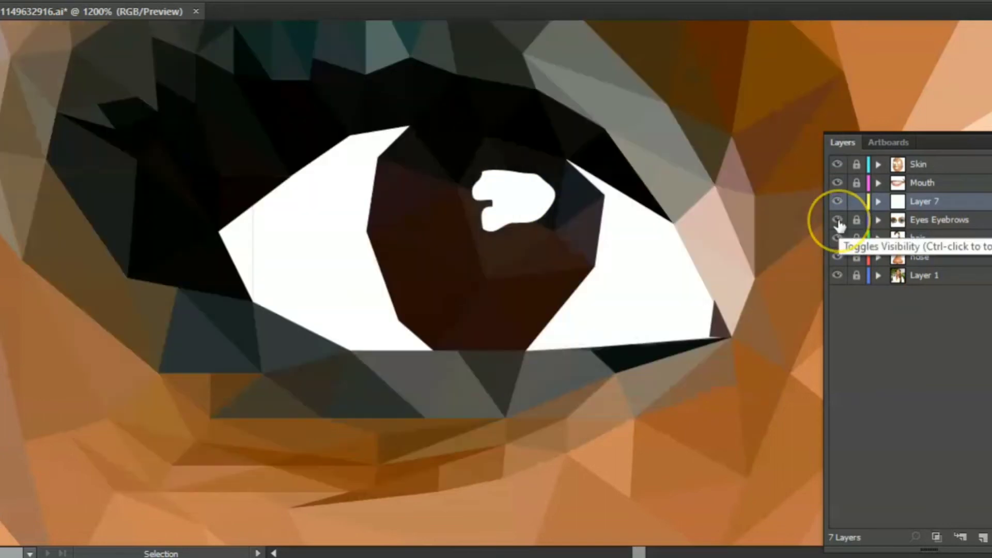
left_click(345, 360)
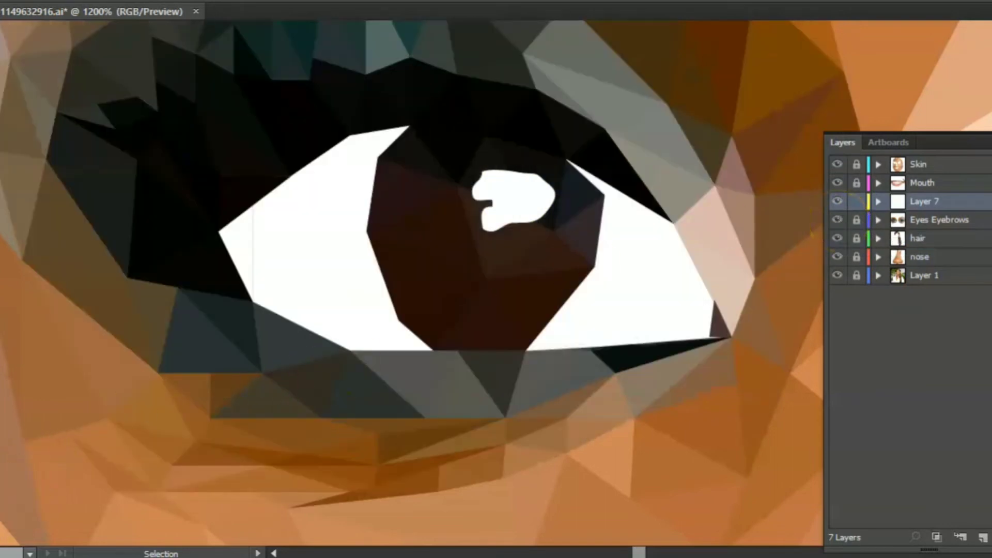
- Draw a black stroked line along the outer part of the right eye's lower lid on the Eyes Eyebrows layer
key("ctrl+0")
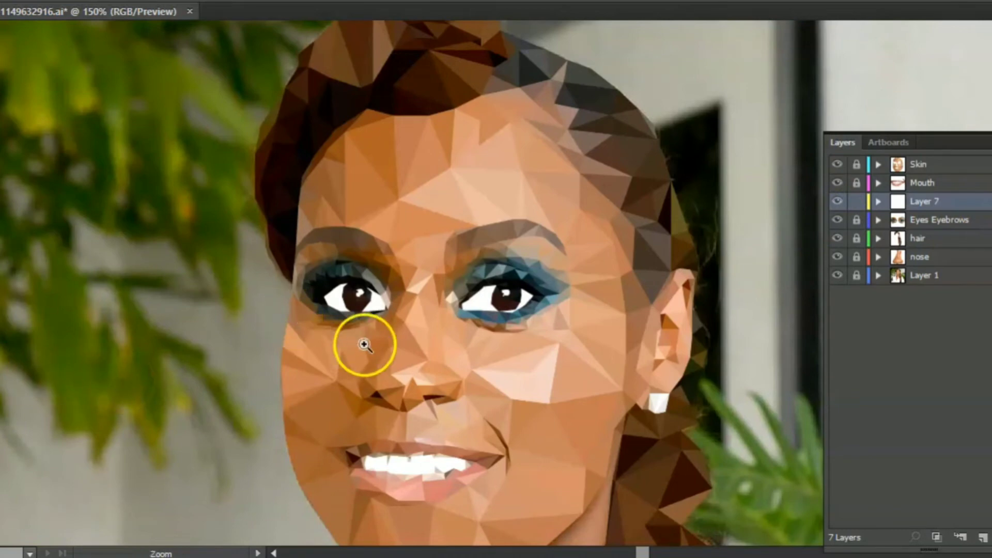
left_click(396, 323)
left_click(486, 283)
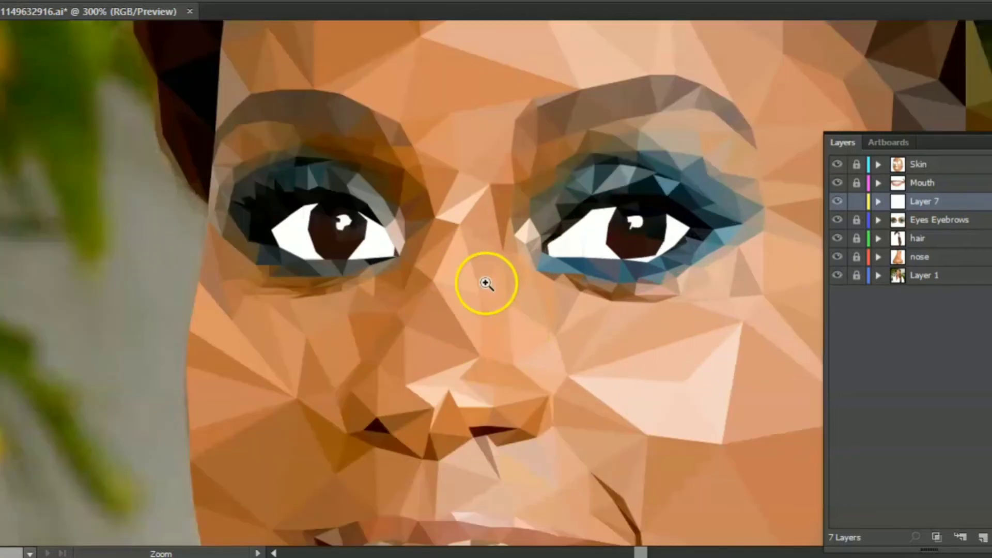
left_click(649, 225)
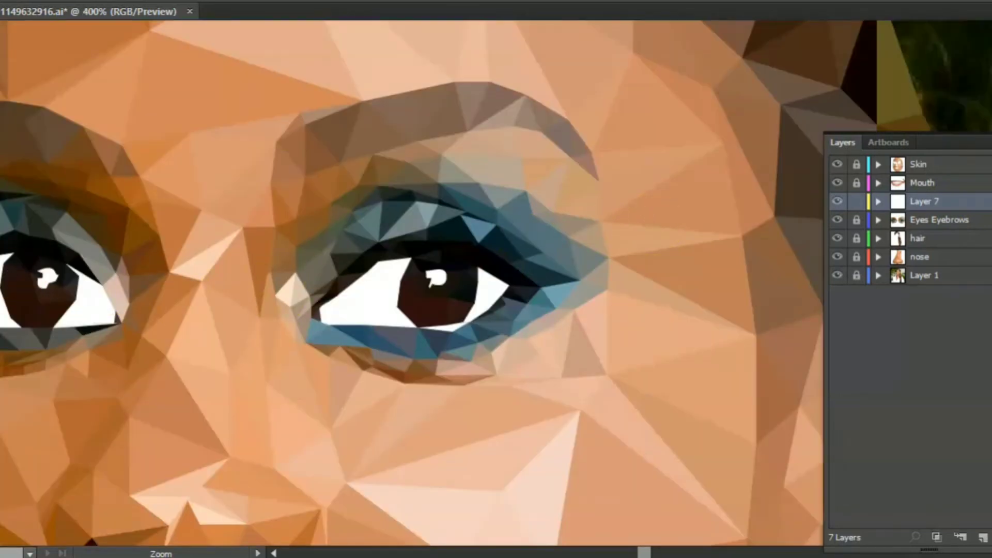
left_click(501, 248)
left_click(279, 358)
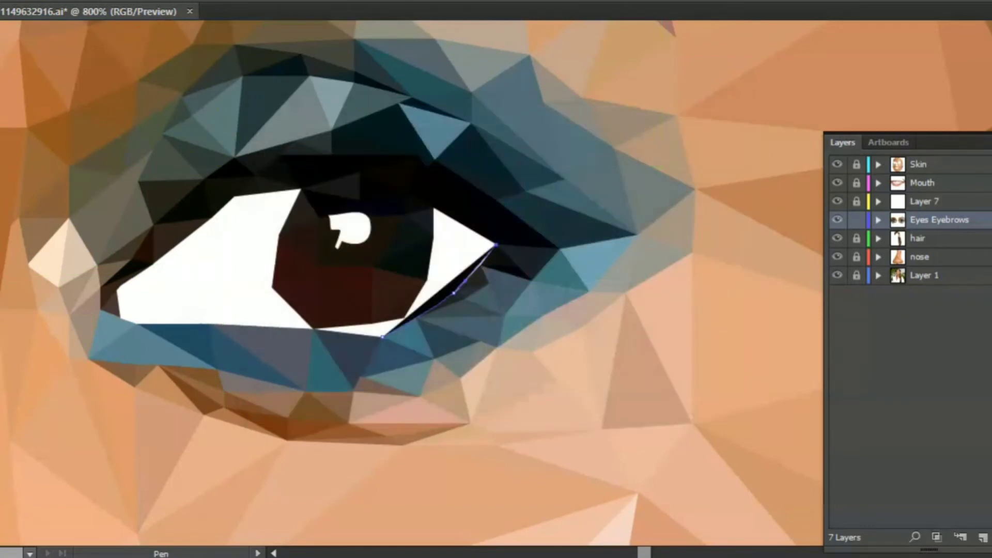
key("shift+x")
left_click(199, 1)
left_click(244, 1)
left_click(217, 47)
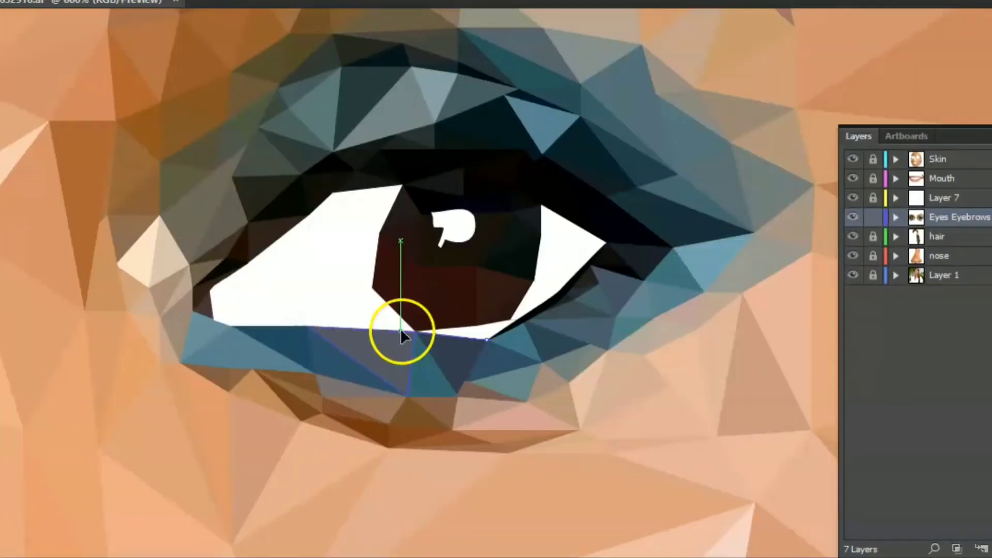
- Extend the black outline along the right eye's lower lid to its inner corner
left_click(400, 330)
left_click_drag(294, 326, 277, 326)
left_click(230, 325)
left_click(213, 321)
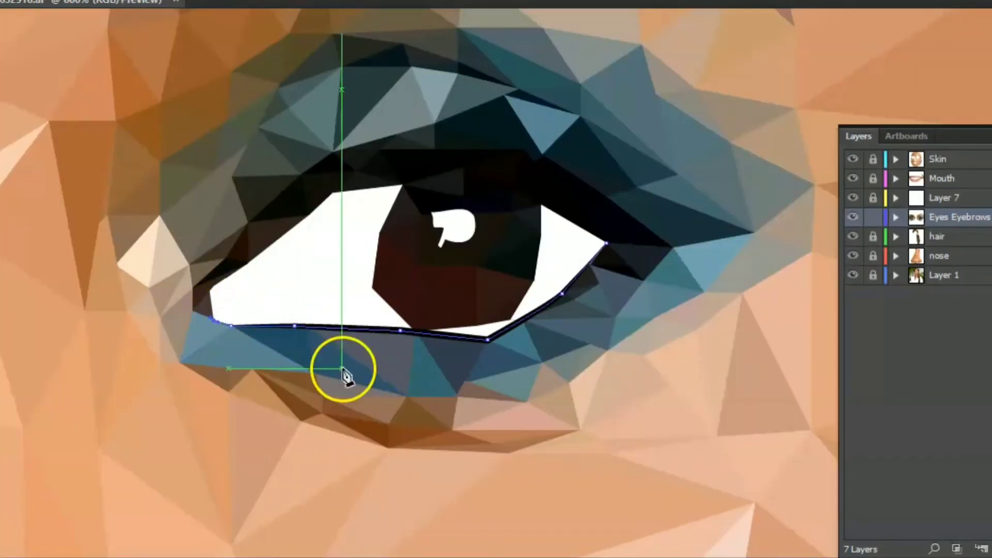
left_click(332, 398, "ctrl")
key("z")
left_click(630, 235)
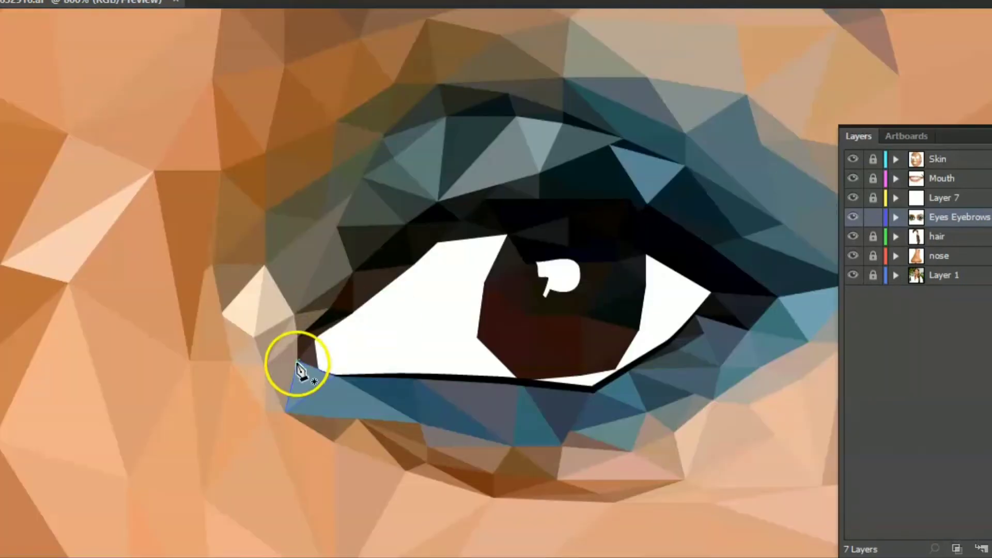
- Outline the right eye's upper lid with a black Pen line from the inner corner to the outer corner
left_click(317, 336)
left_click_drag(373, 296, 382, 287)
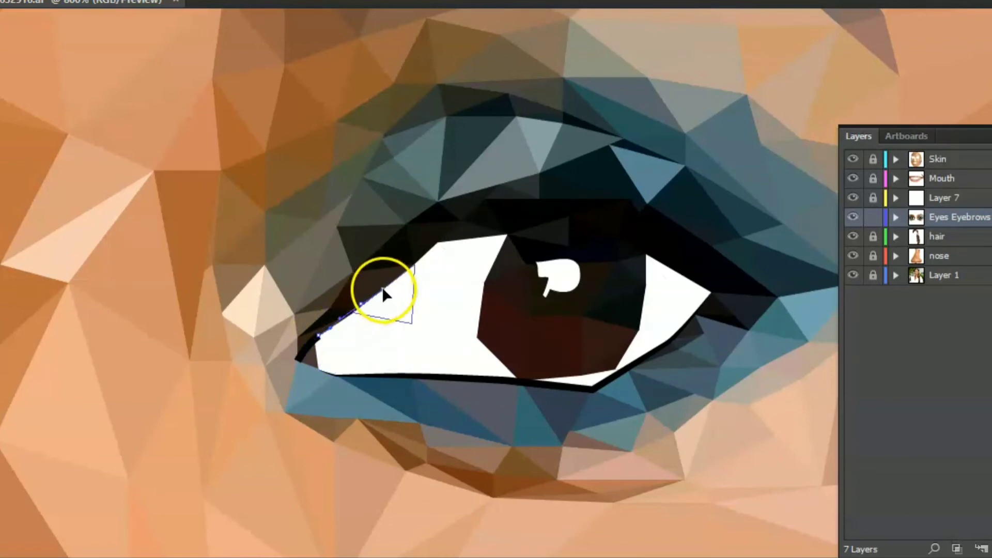
left_click(438, 243)
left_click_drag(508, 234, 515, 229)
left_click_drag(617, 235, 647, 246)
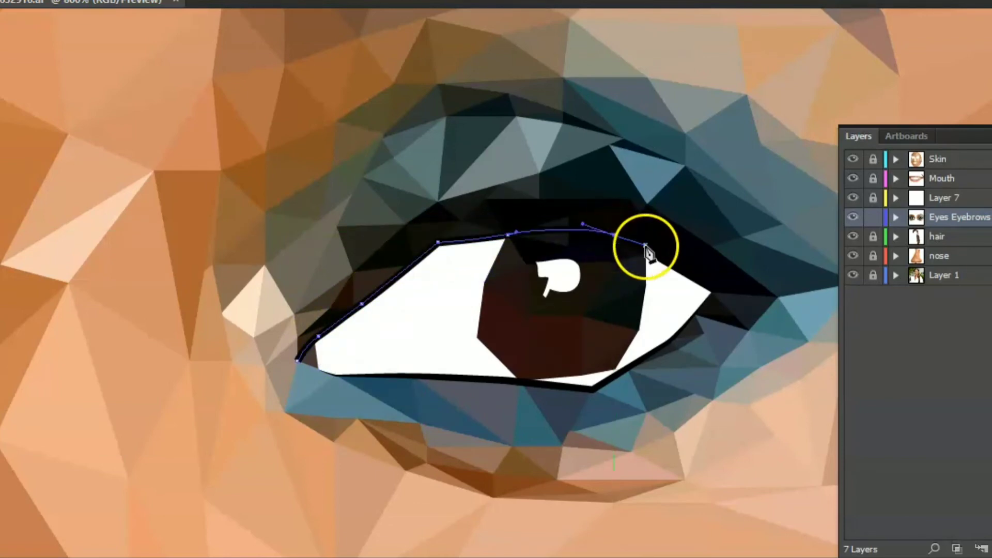
left_click(706, 293)
key("v")
left_click(65, 167)
- Outline the left eye's lower lid with a black Pen line from the outer corner to the inner corner
left_click_drag(120, 319, 594, 269)
key("p")
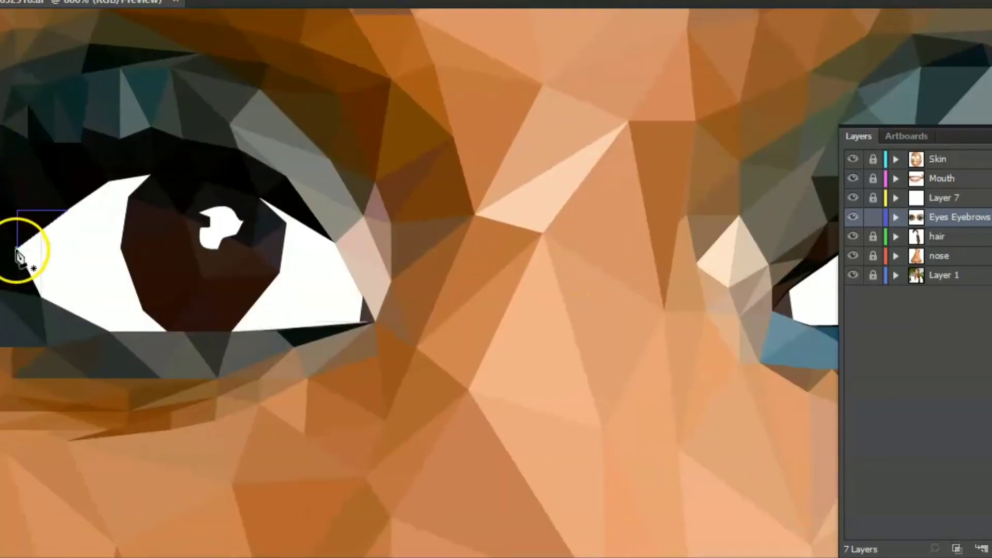
left_click(17, 248)
left_click(42, 297)
left_click(109, 331)
left_click(232, 331)
left_click(373, 322)
key("v")
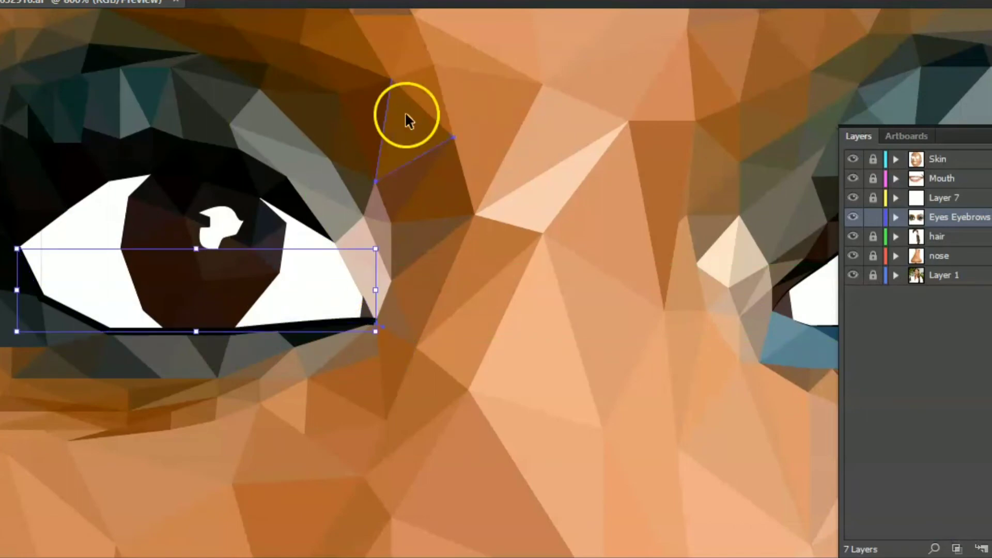
left_click(194, 36)
- Trace the left eye's upper lid with a black Pen line from the outer corner towards the inner corner
key("p")
left_click(18, 249)
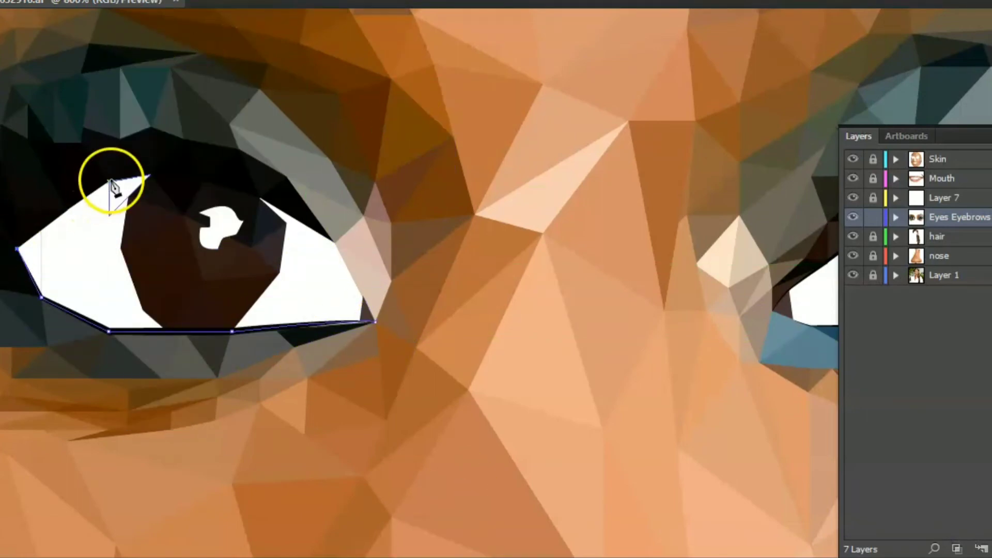
left_click(110, 181)
left_click(149, 175)
left_click_drag(334, 243, 365, 299)
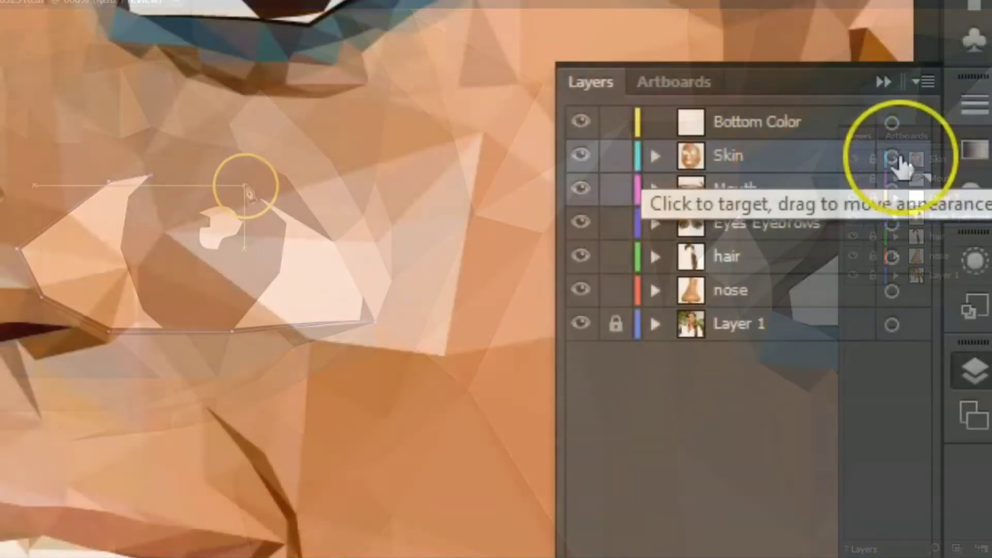
- Copy all artwork from the Skin, Mouth, Eyes Eyebrows, hair and nose layers and paste it in front on the Bottom Color layer
left_click(891, 156)
left_click(891, 190, "shift")
left_click(890, 224, "shift")
left_click(891, 257, "shift")
left_click(892, 290, "shift")
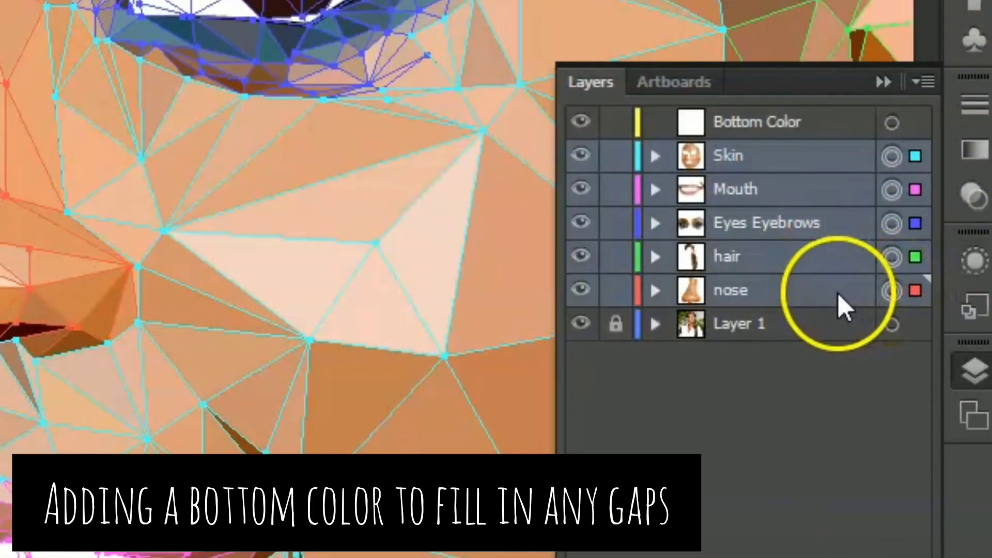
left_click(82, 11)
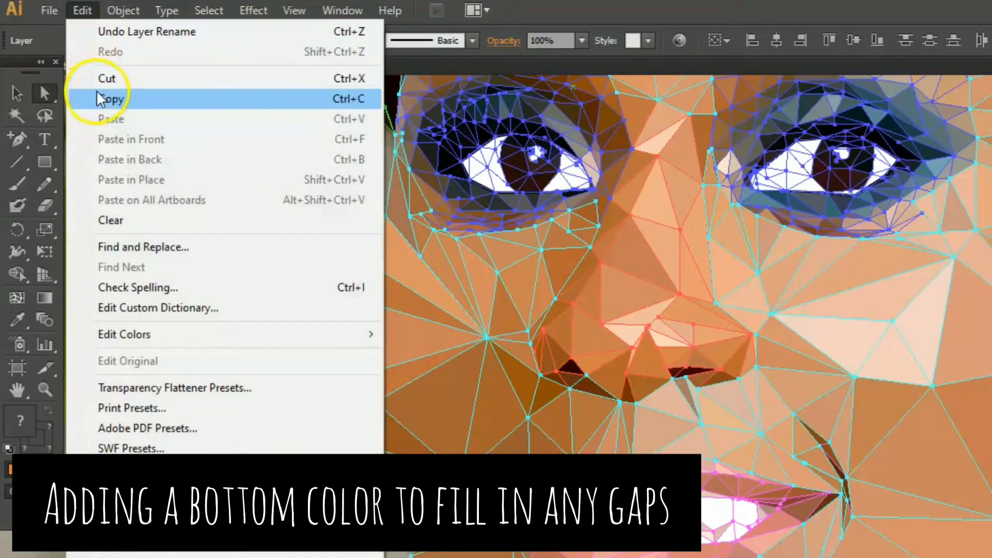
left_click(96, 99)
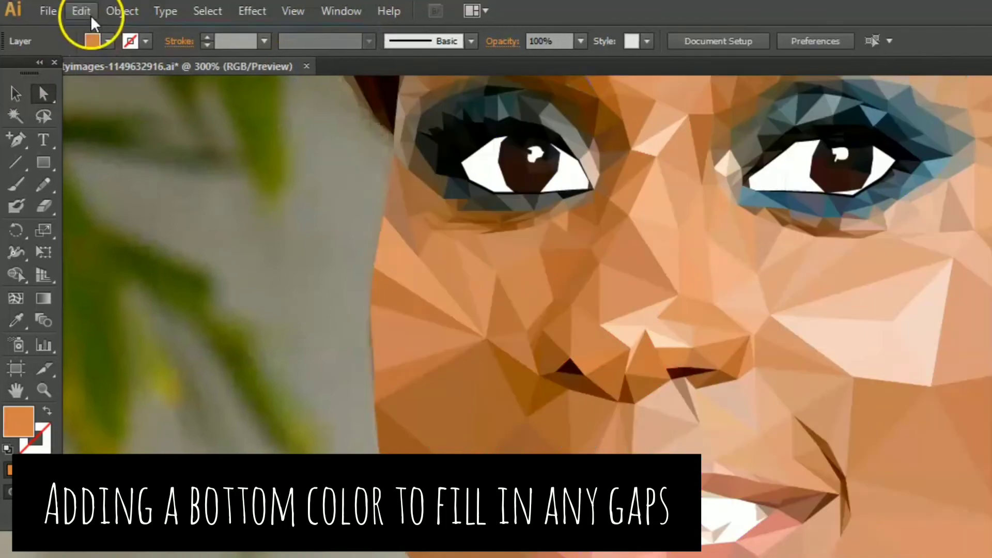
left_click(82, 10)
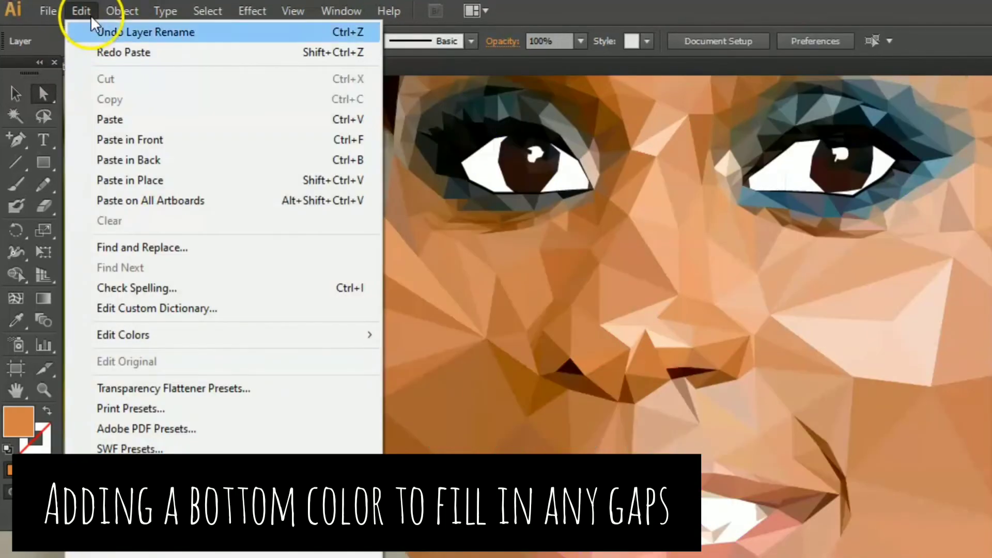
left_click(137, 142)
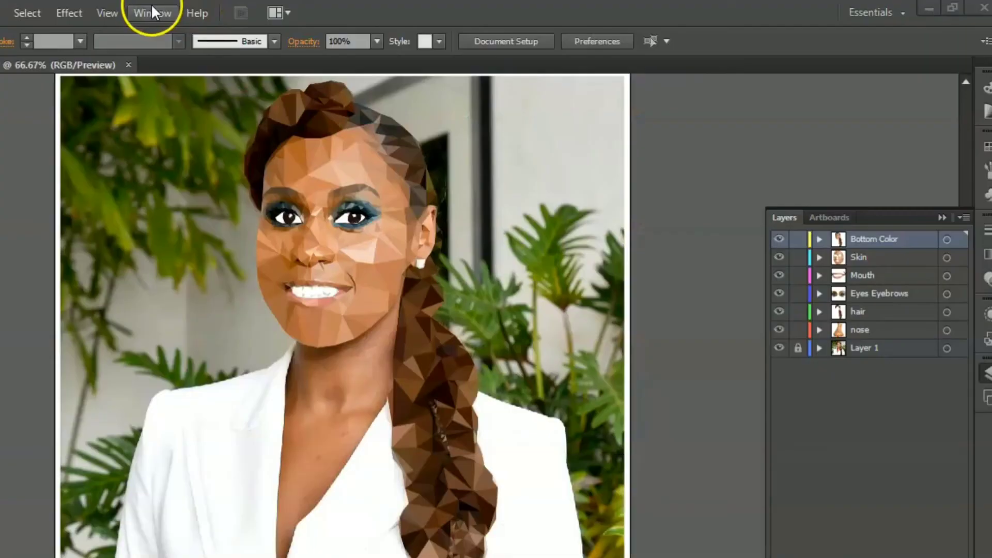
- Unite all the copied artwork on the Bottom Color layer into one silhouette with Pathfinder
left_click(153, 12)
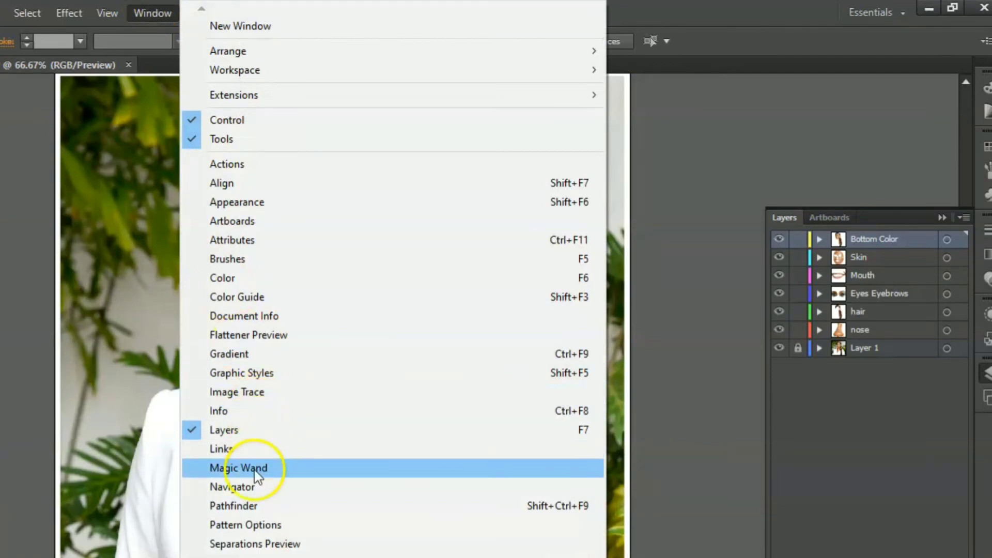
left_click(255, 510)
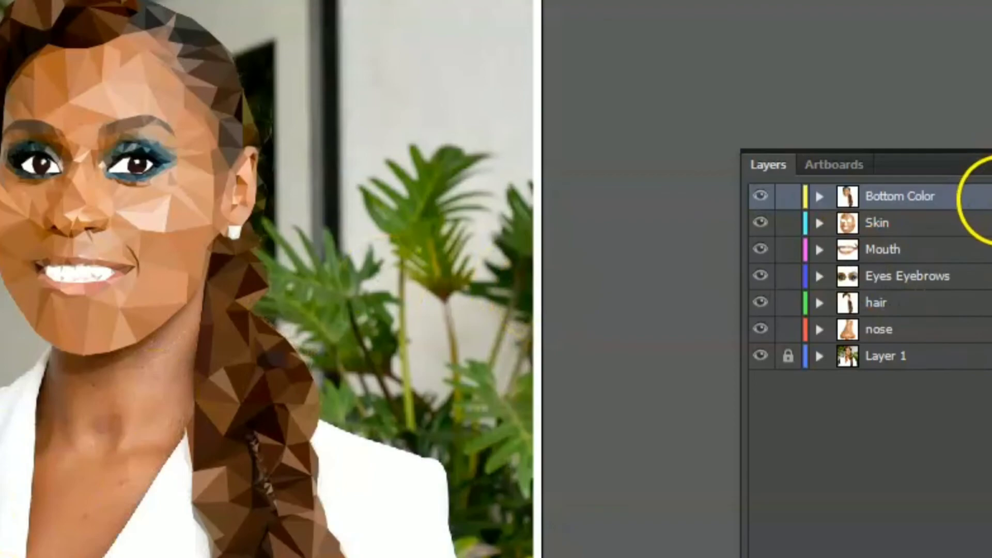
left_click(984, 196)
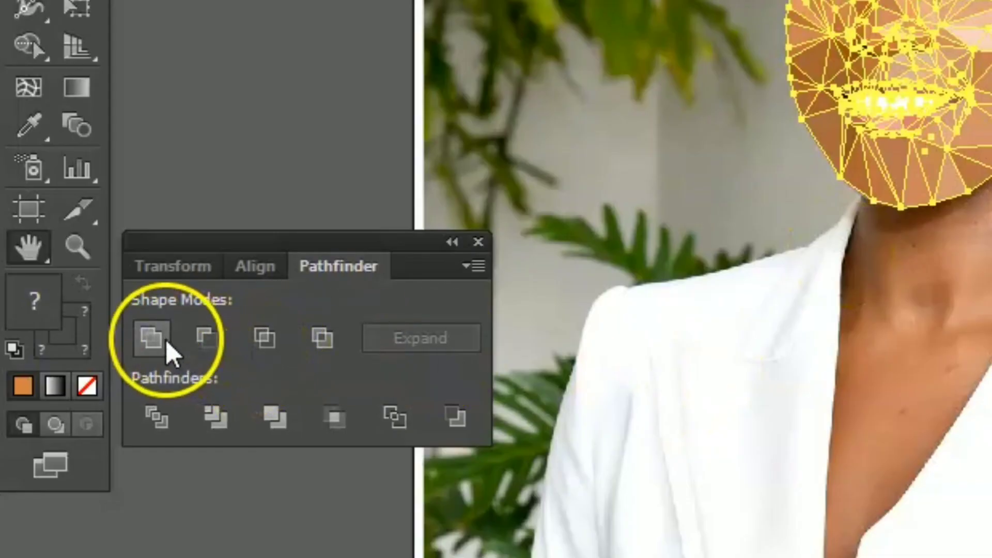
left_click(155, 335)
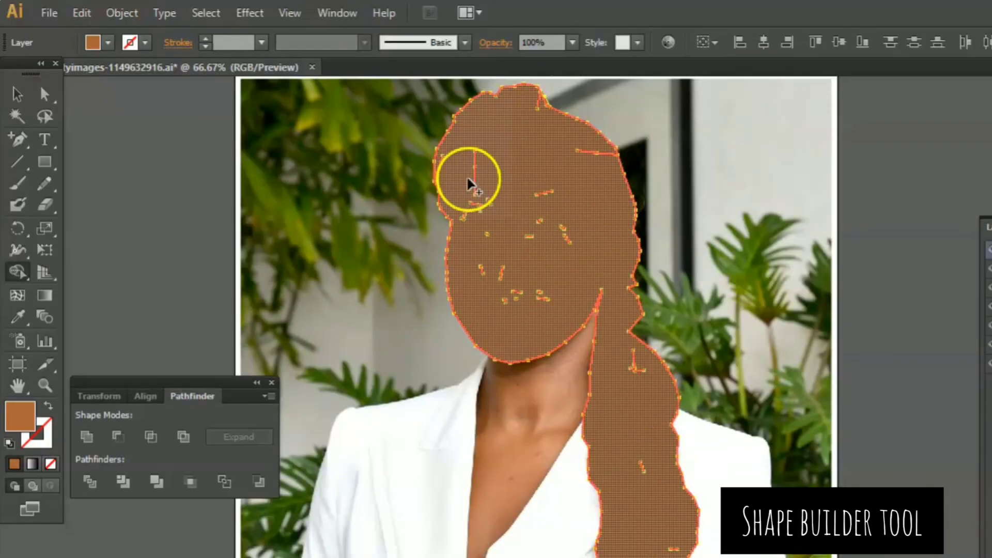
- Merge the leftover gaps and stray segments inside the silhouette's face area with the Shape Builder tool
left_click_drag(465, 203, 529, 239)
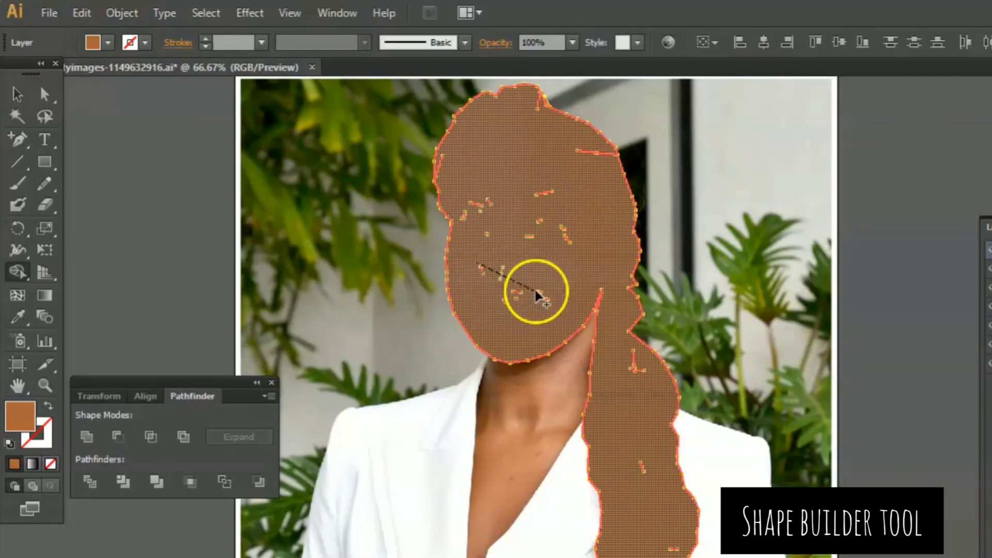
left_click_drag(536, 292, 539, 294)
mouse_move(487, 201)
left_mouse_down()
mouse_move(442, 243)
mouse_move(490, 250)
left_mouse_up()
key("z")
left_click(507, 304)
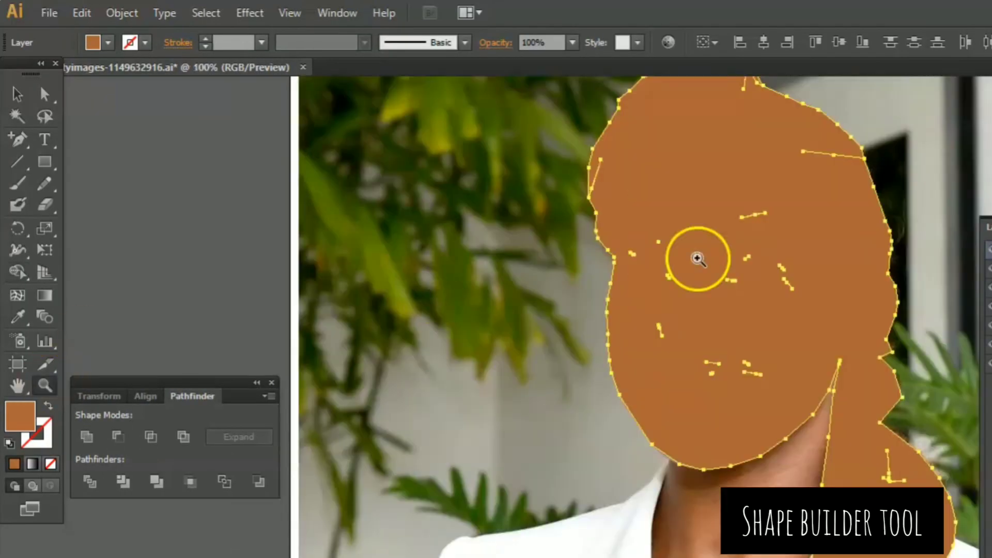
left_click(697, 258)
left_click(17, 272)
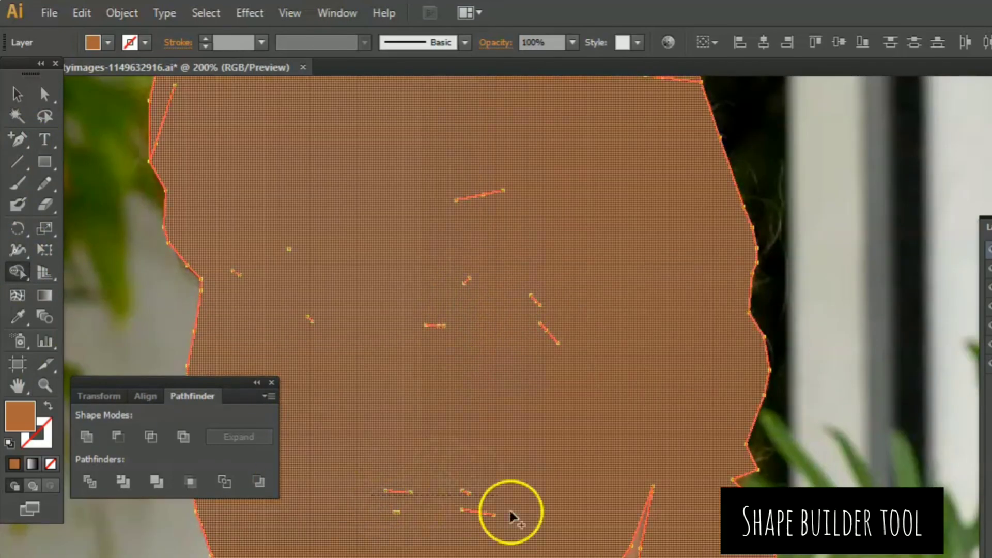
mouse_move(510, 513)
left_mouse_down()
mouse_move(441, 298)
mouse_move(577, 323)
mouse_move(475, 460)
left_mouse_up()
left_click_drag(298, 141, 226, 304)
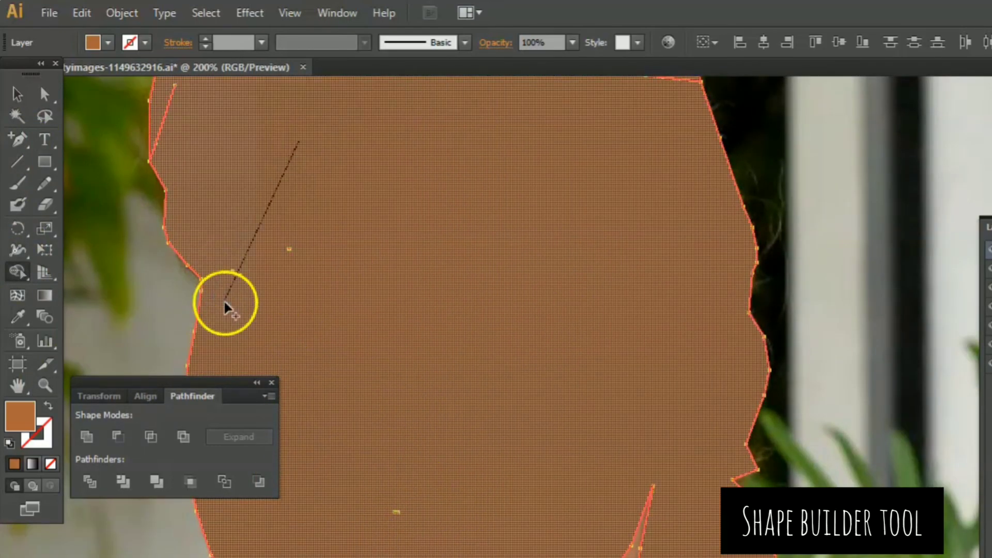
- Merge the remaining slivers around the hair and down the braid into the silhouette with the Shape Builder tool
left_click(45, 386)
left_click(204, 303)
left_click(18, 272)
key("ctrl+minus")
key("ctrl+minus")
key("ctrl+minus")
key("ctrl+minus")
left_click_drag(554, 253, 534, 310)
key("space")
mouse_move(569, 457)
left_mouse_down()
mouse_move(341, 188)
mouse_move(313, 48)
left_mouse_up()
left_click_drag(553, 175, 567, 251)
left_click_drag(604, 336, 583, 357)
left_click_drag(630, 437, 632, 521)
- Fill the silhouette with the dominant skin tone sampled from the cheek and move the Bottom Color layer directly above Layer 1
key("z")
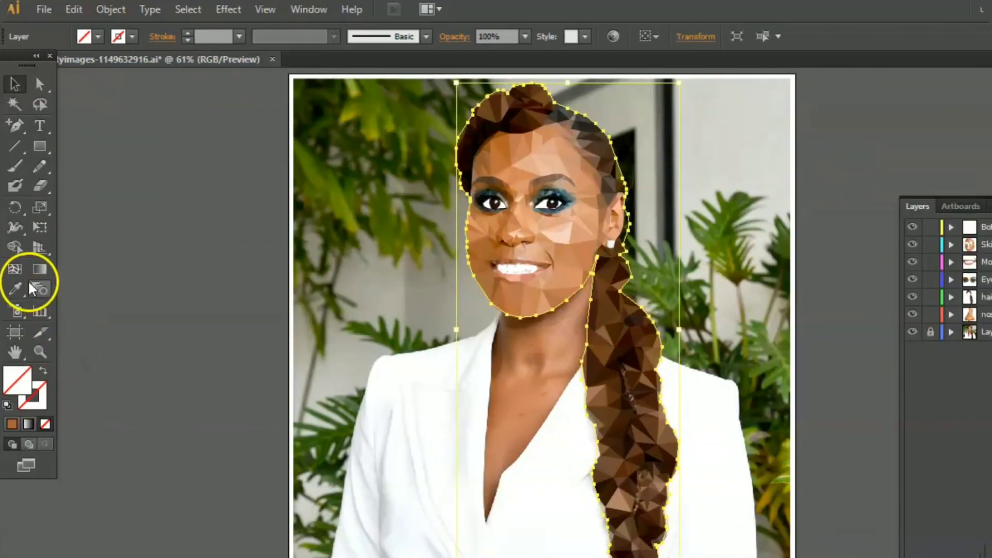
left_click(16, 288)
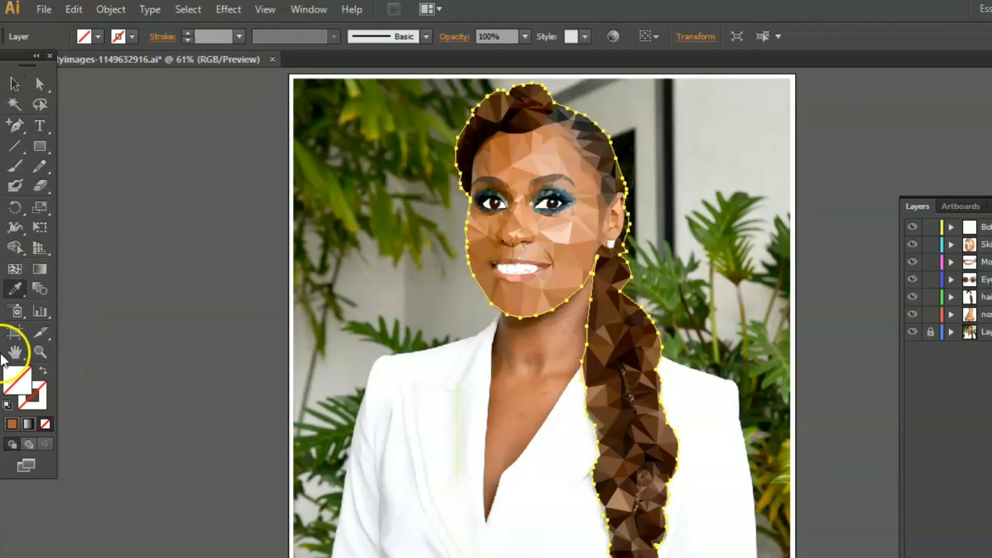
left_click(559, 261)
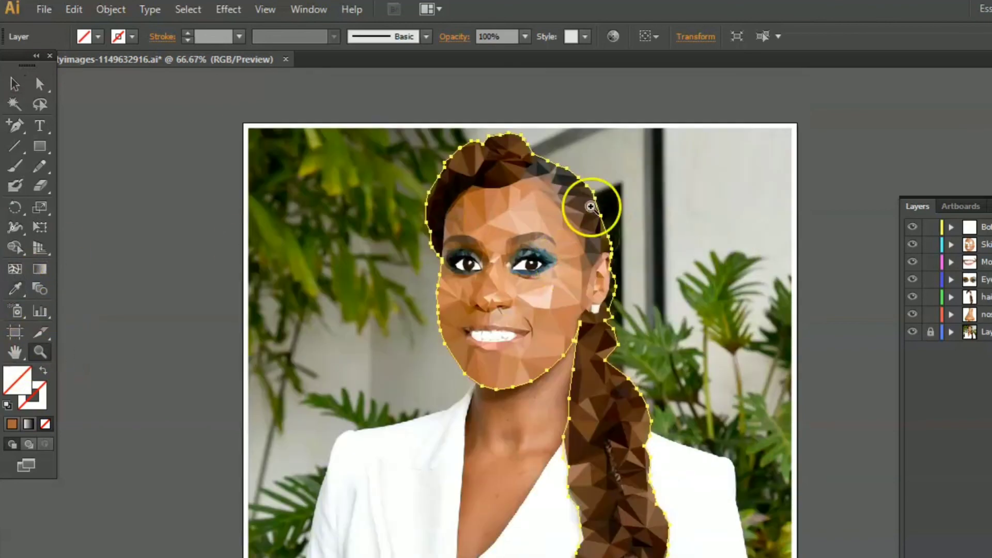
left_click(564, 259)
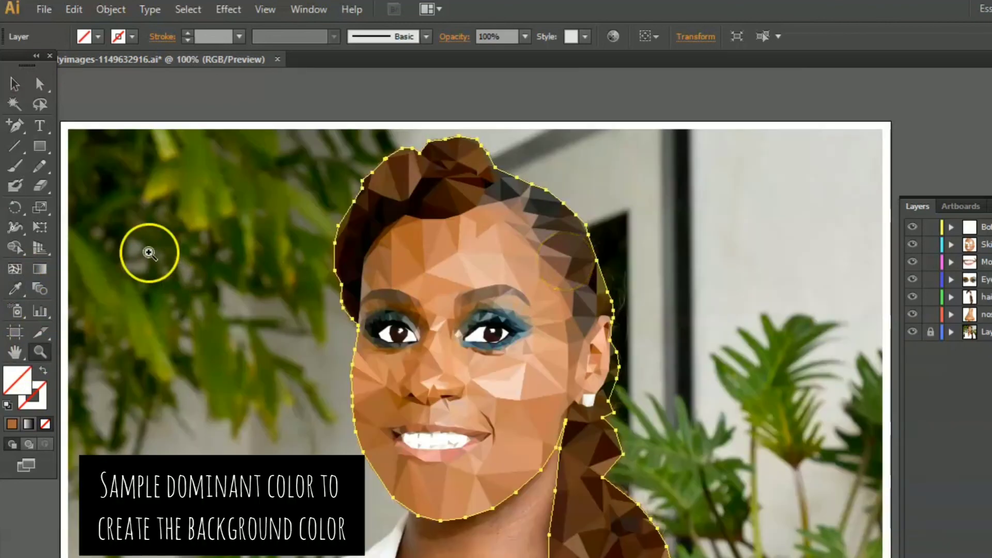
left_click(15, 288)
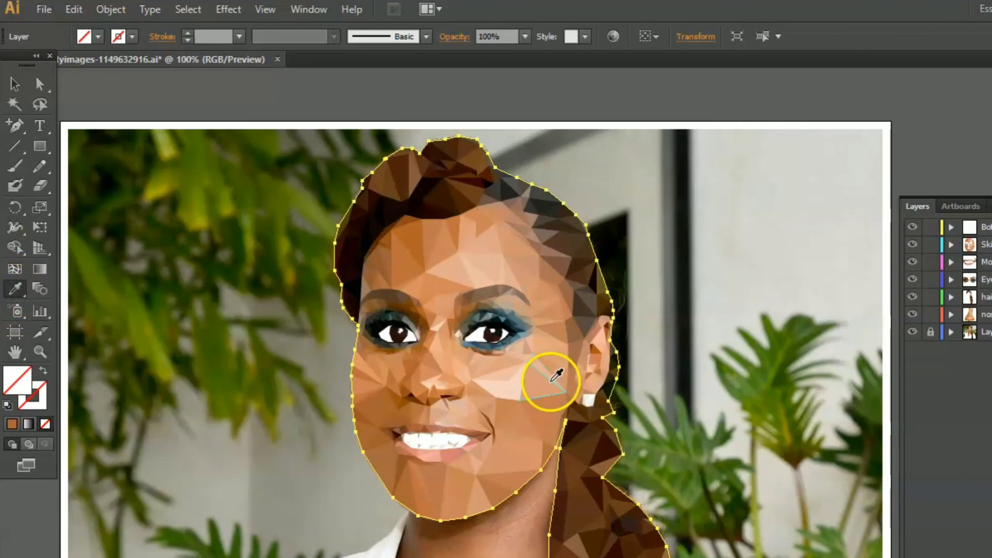
left_click(545, 412)
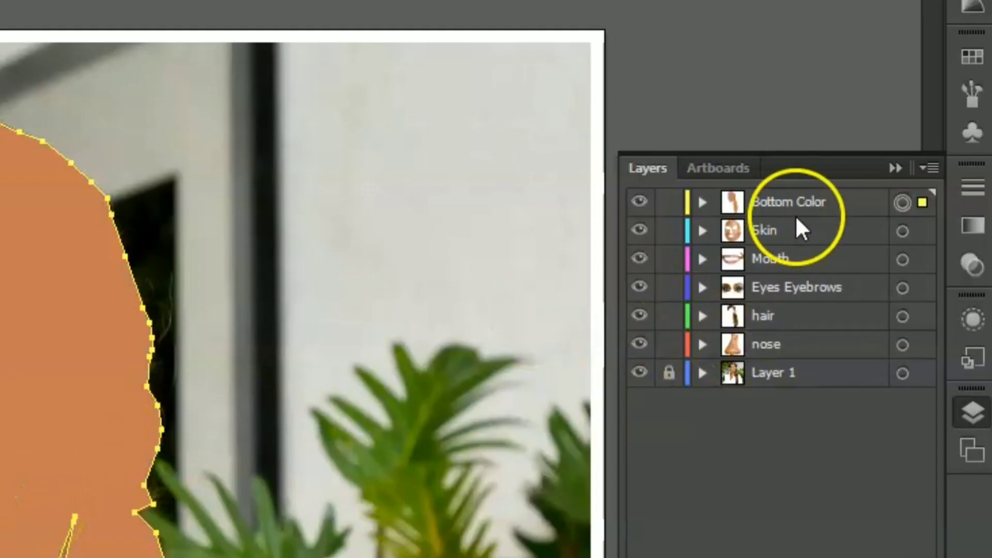
left_click_drag(795, 207, 781, 361)
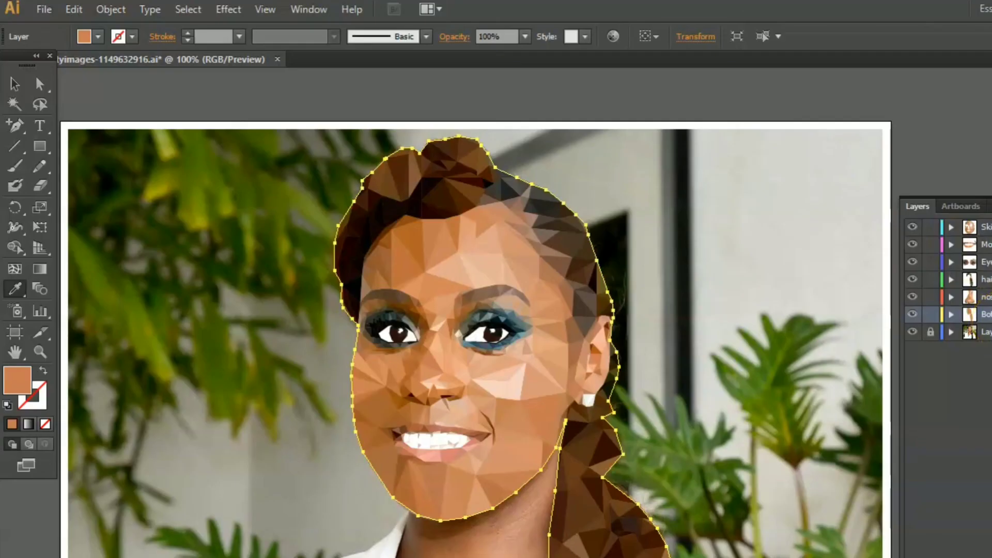